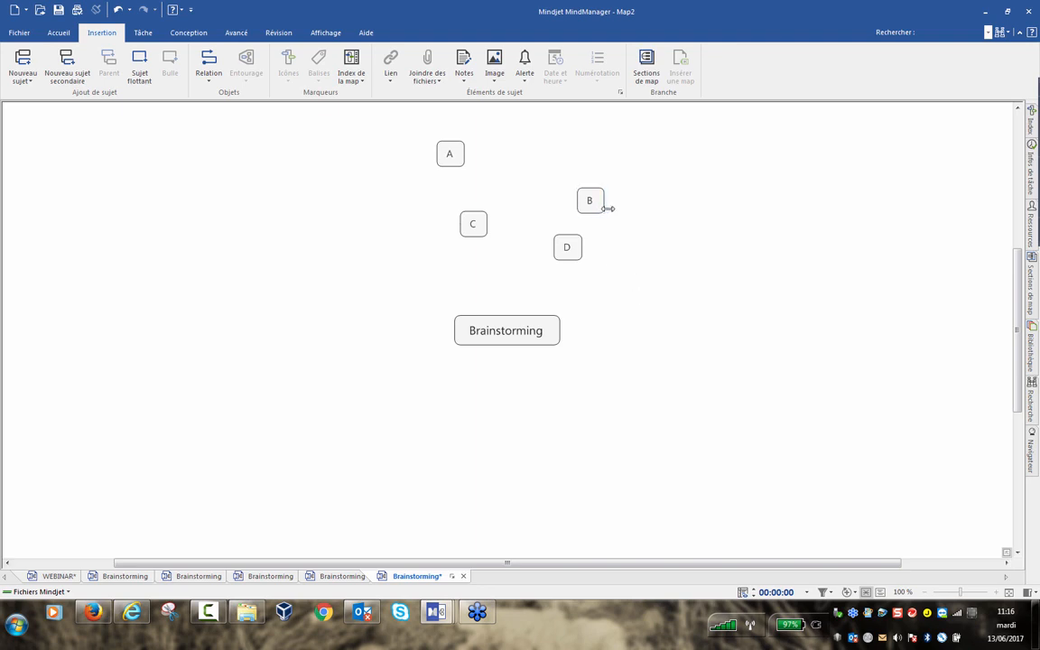
- Attach floating topic B to topic A, and detach it again as a floating topic level with A
left_click_drag(588, 200, 397, 165)
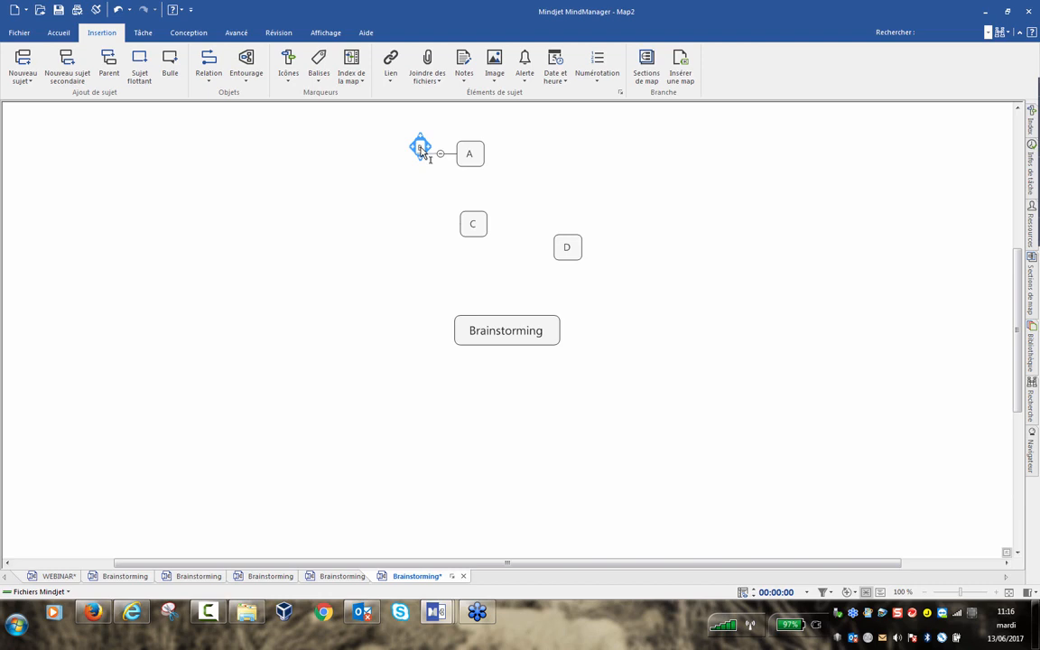
left_click_drag(422, 150, 630, 176)
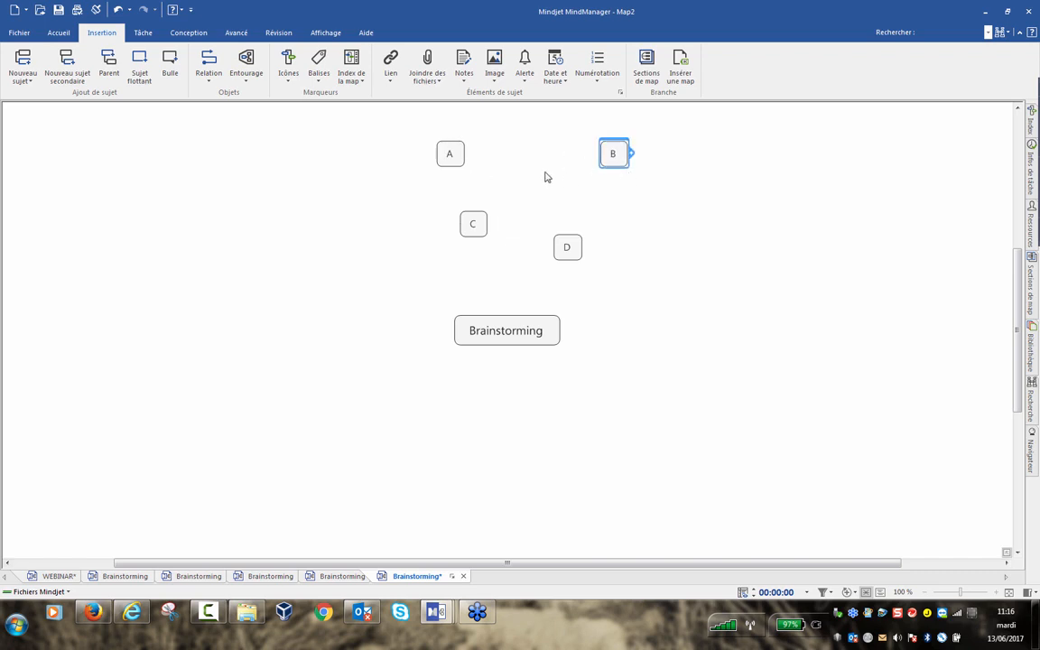
- Add two main topics to the Brainstorming central topic, and delete both
left_click(554, 332)
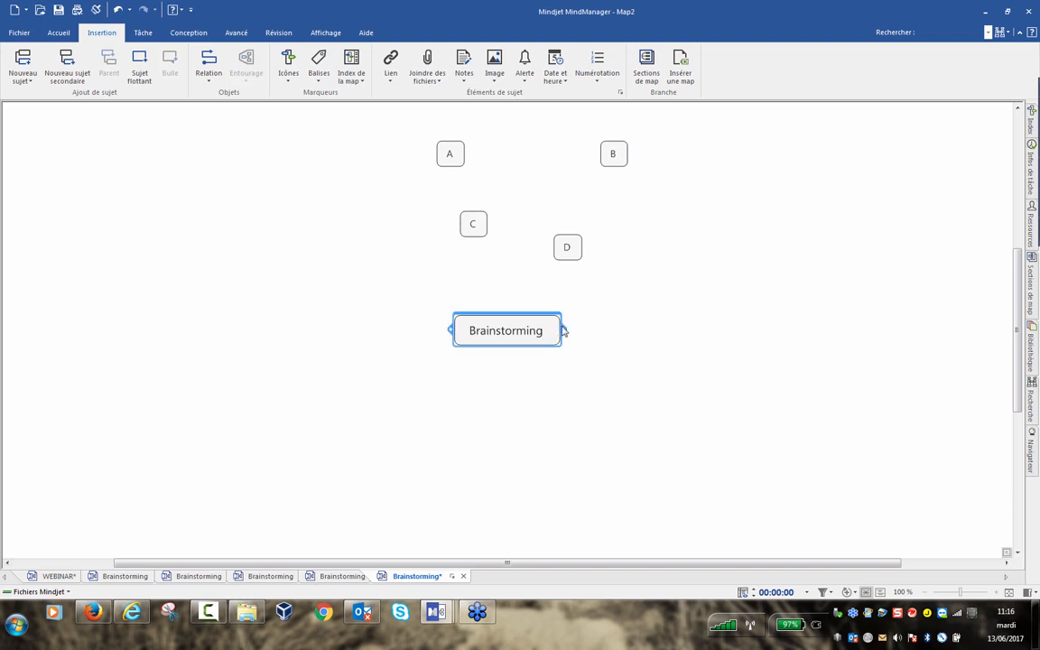
left_click(567, 334)
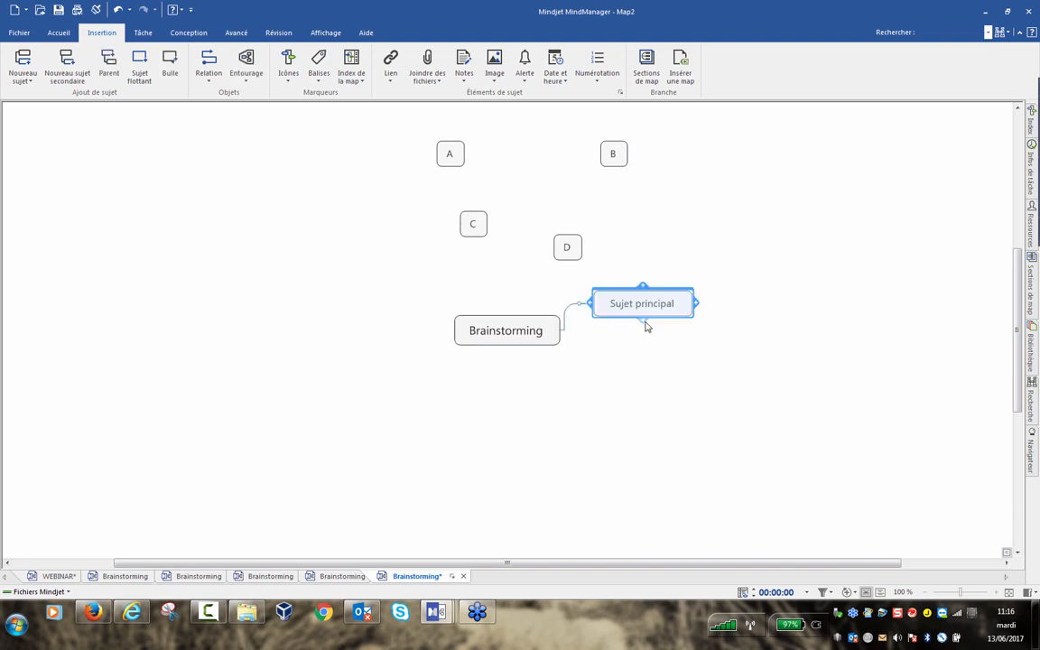
left_click(646, 327)
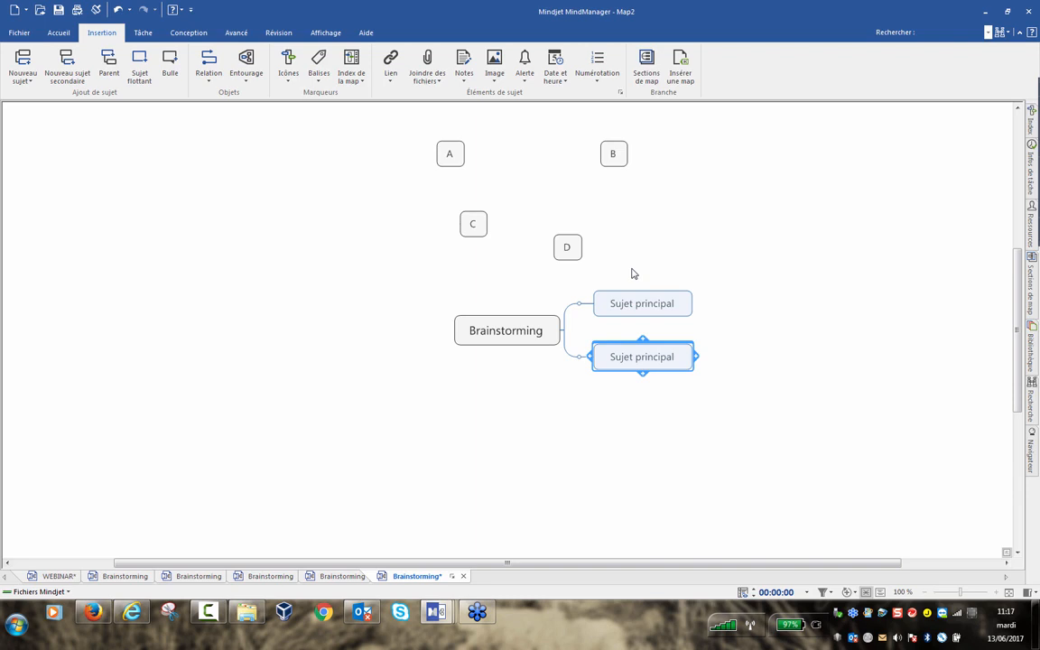
left_click_drag(633, 273, 693, 417)
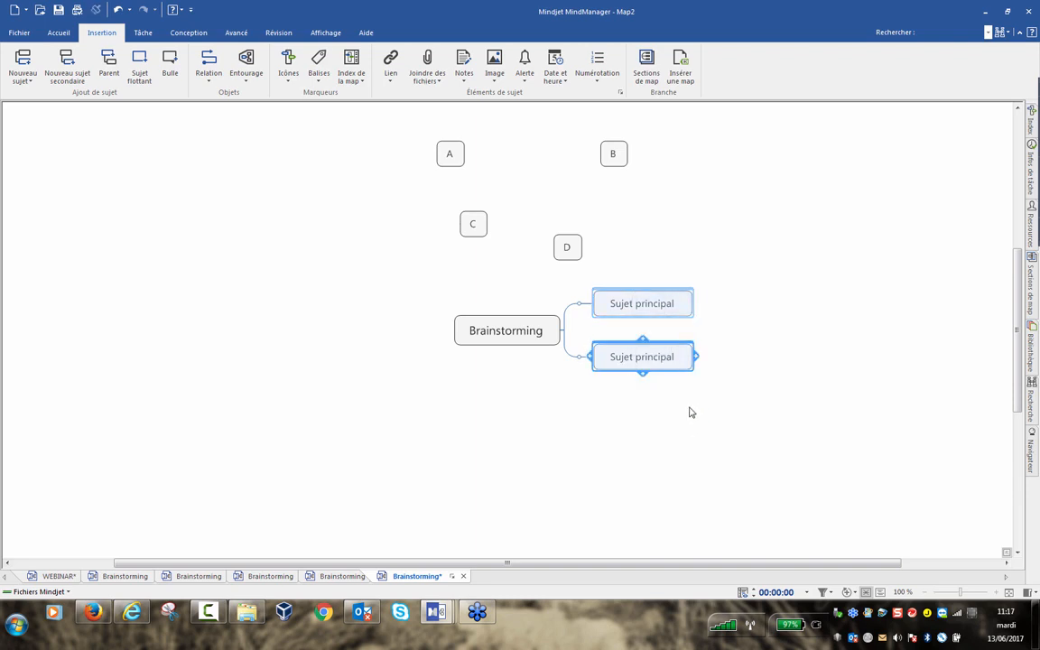
key("Delete")
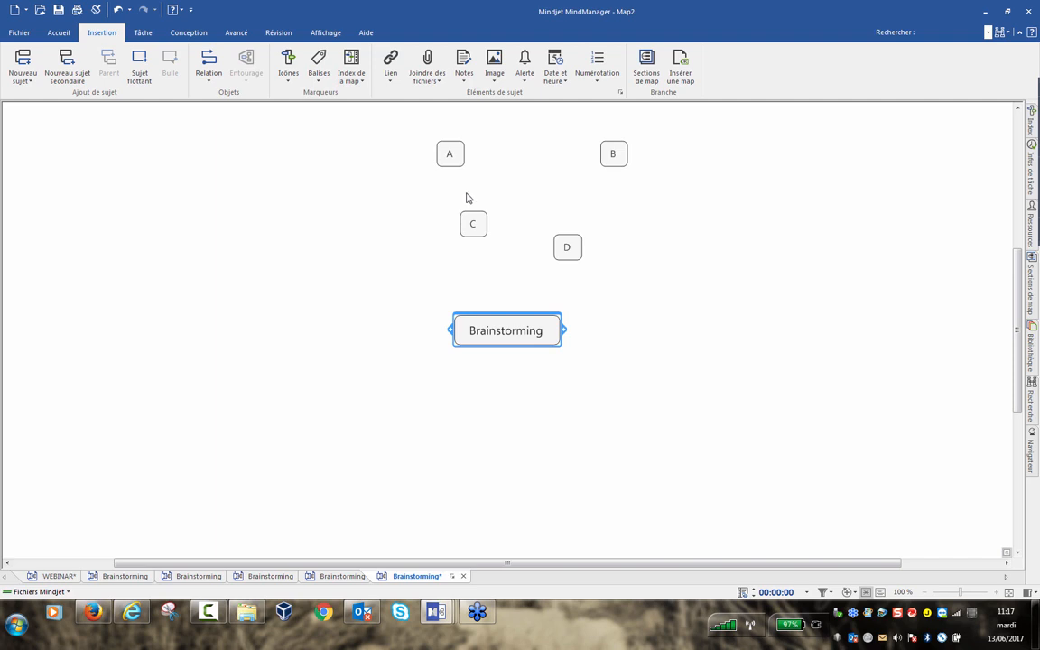
- Insert the "Catégoriser - Idées" map part from the Brainstorming category as a branch of the central topic
left_click(1032, 287)
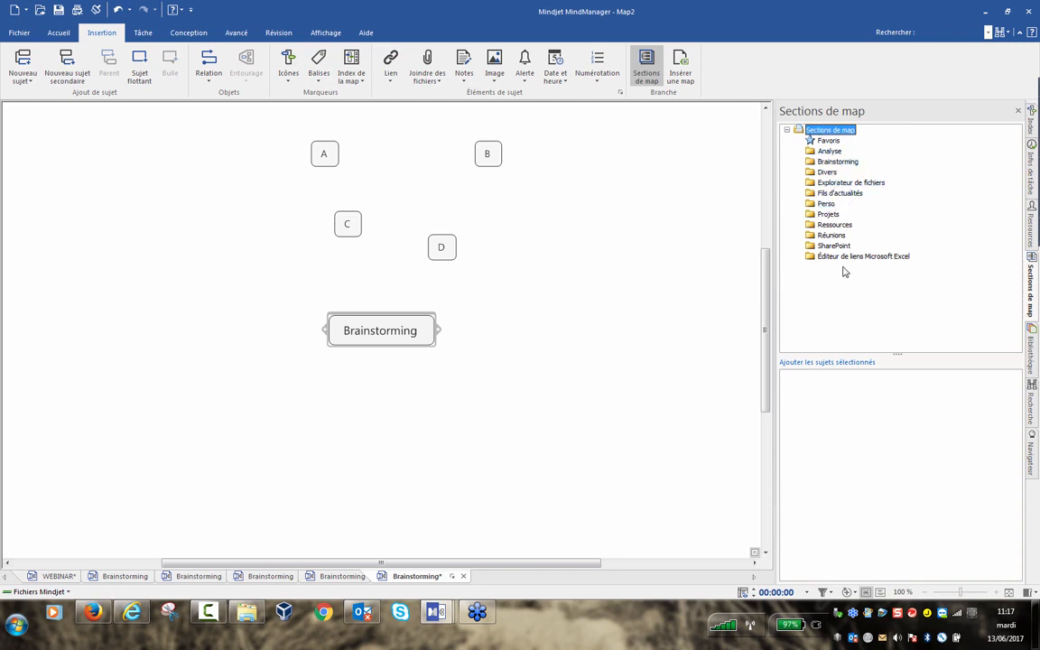
left_click(829, 163)
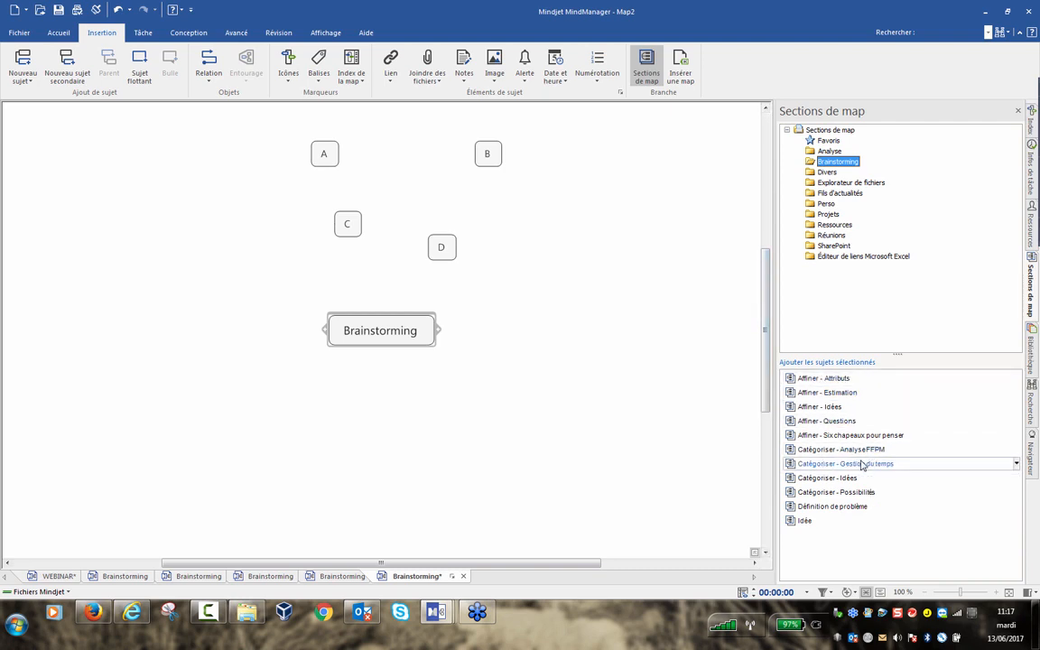
mouse_move(892, 470)
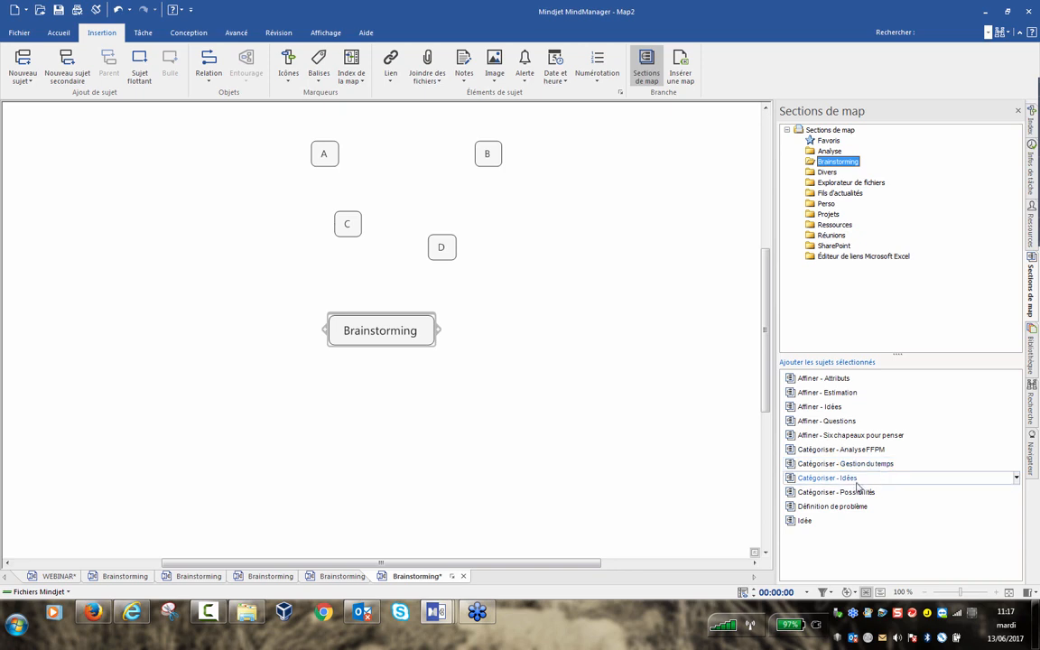
left_click_drag(847, 484, 492, 362)
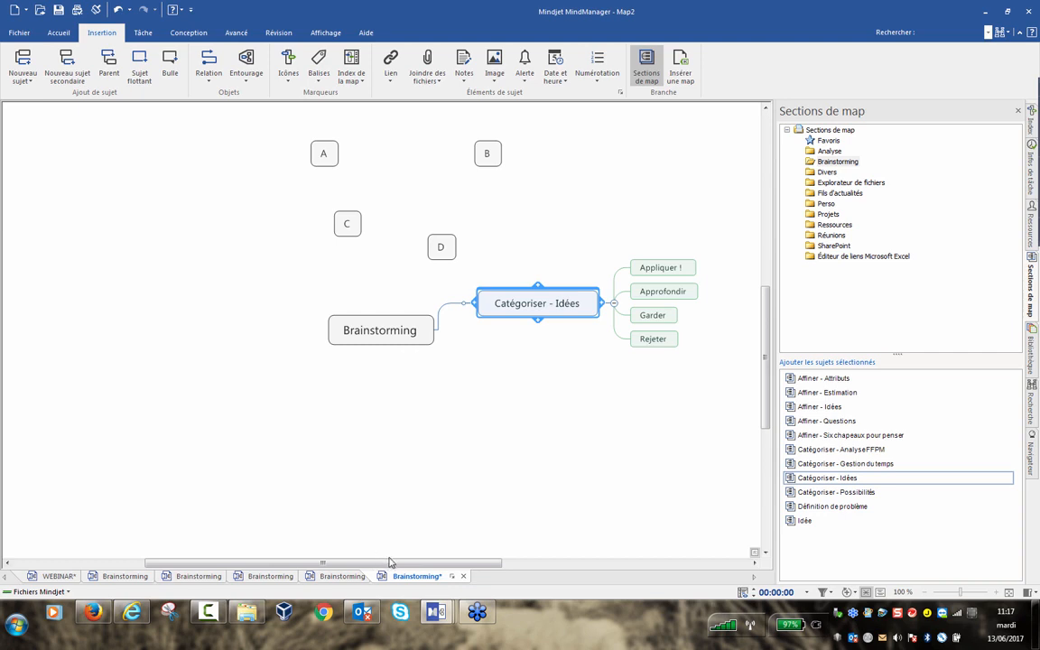
- Sort the floating topics into the idea categories: B under Appliquer !, D under Approfondir, and A and C under Garder
left_click_drag(397, 563, 459, 563)
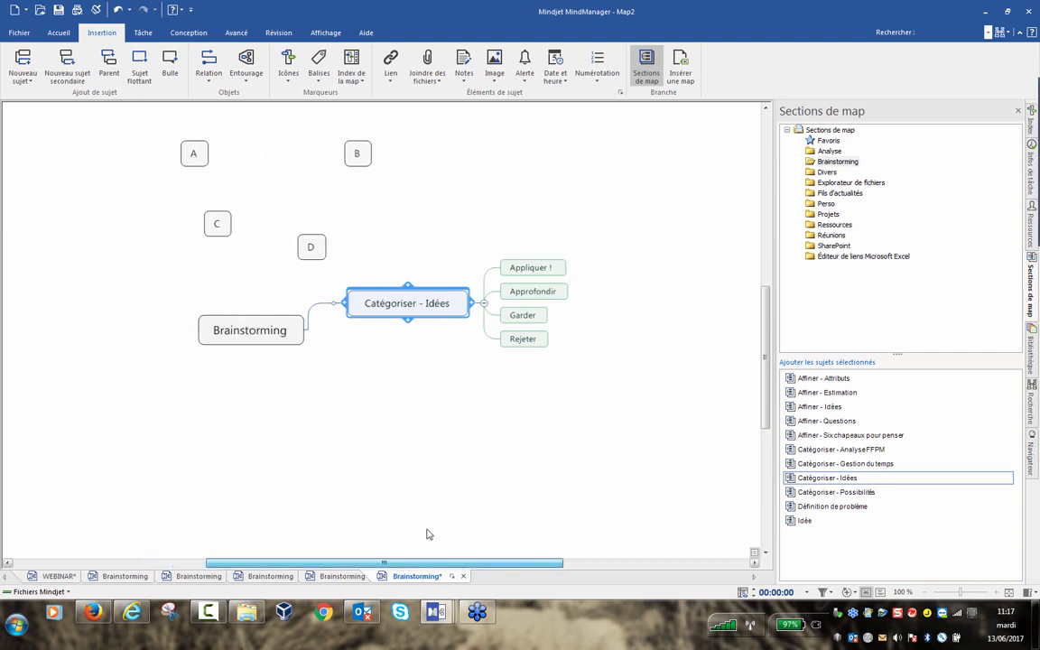
left_click_drag(356, 151, 582, 271)
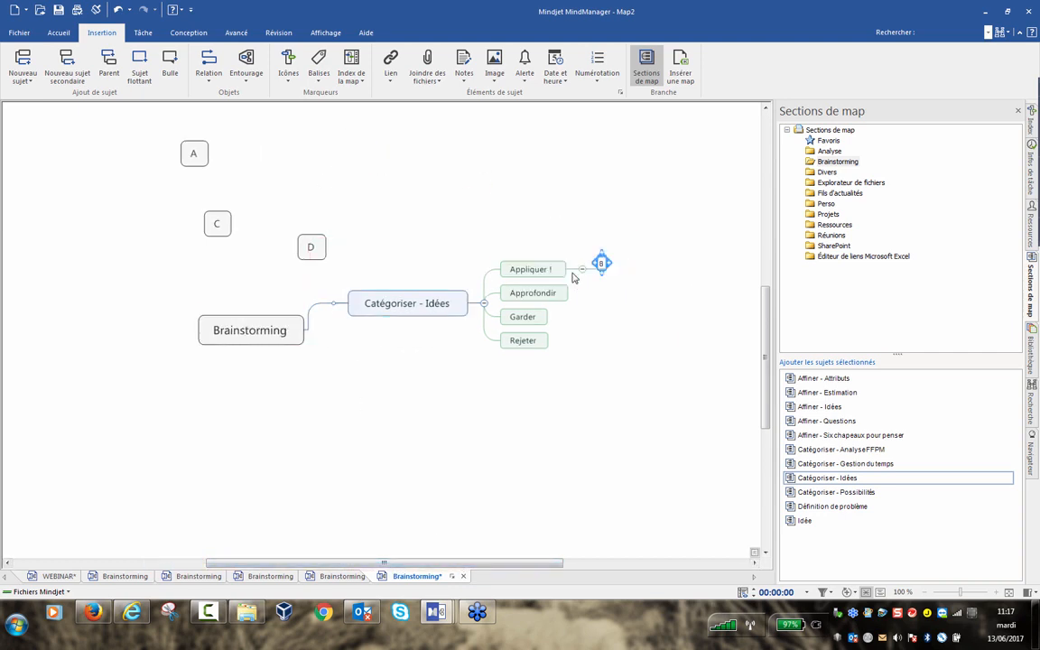
left_click_drag(311, 246, 579, 300)
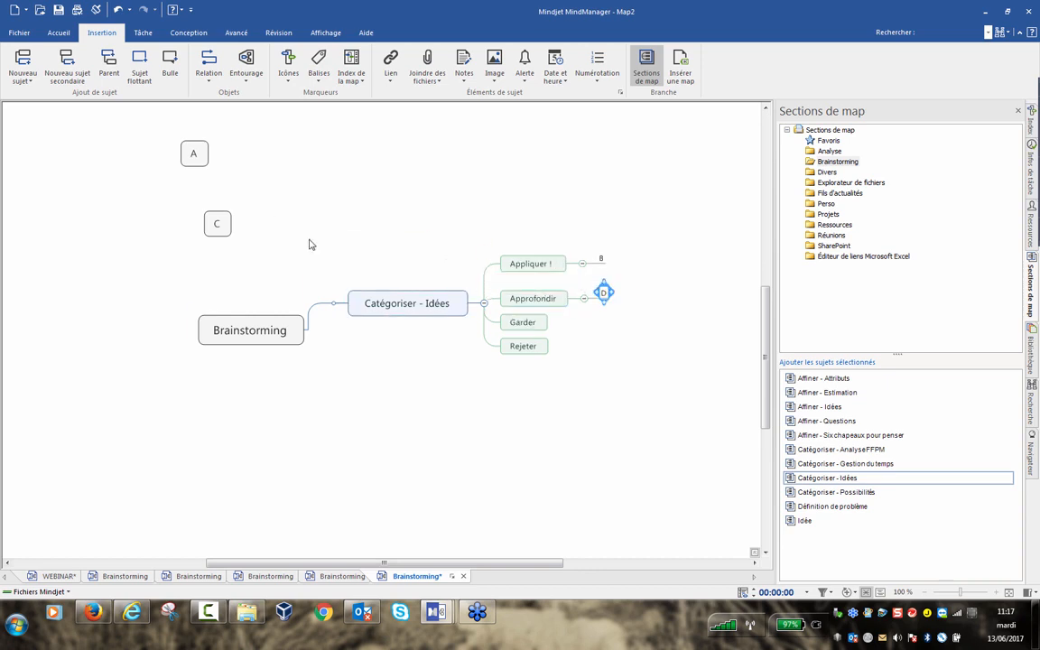
left_click_drag(86, 133, 287, 289)
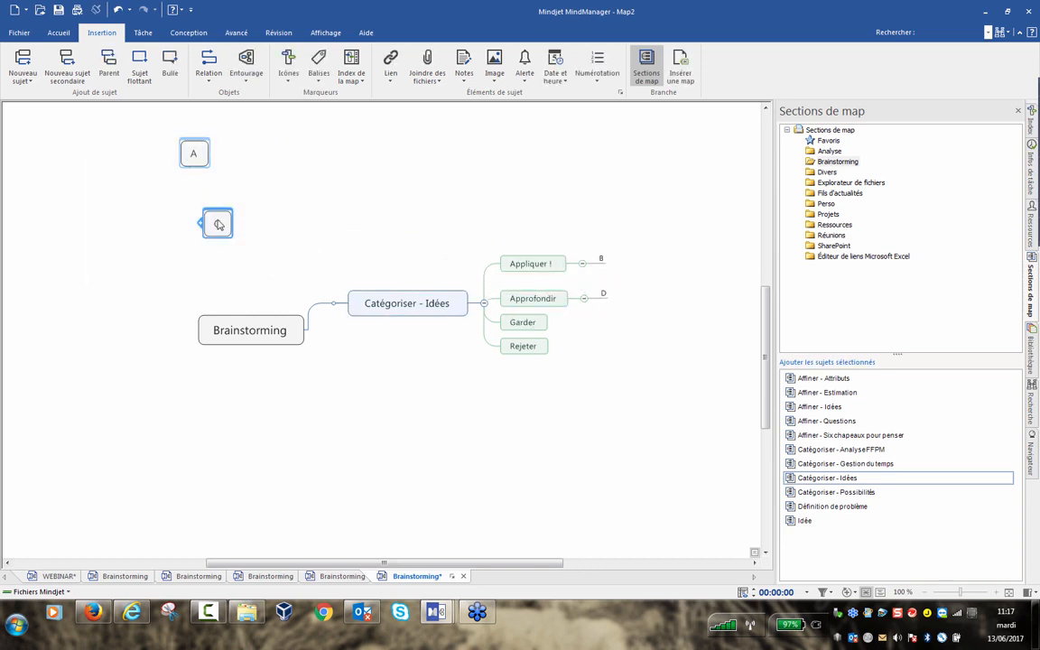
left_click_drag(217, 223, 614, 330)
left_click(652, 334)
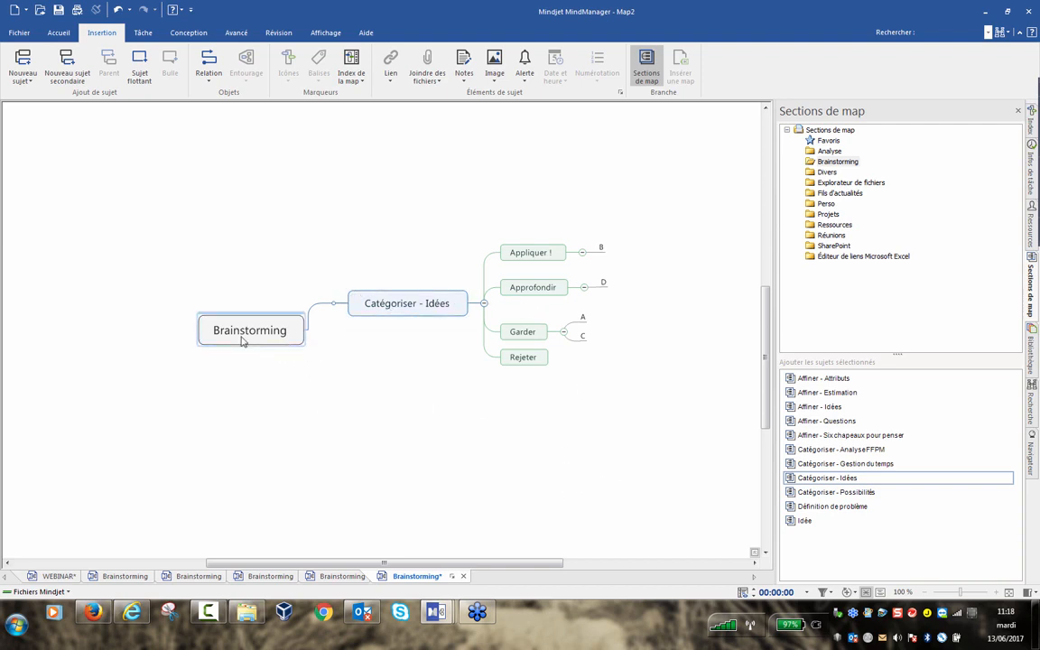
- Add a new main topic named "fdksdlfmkls" to the Brainstorming central topic
left_click(271, 333)
key("Return")
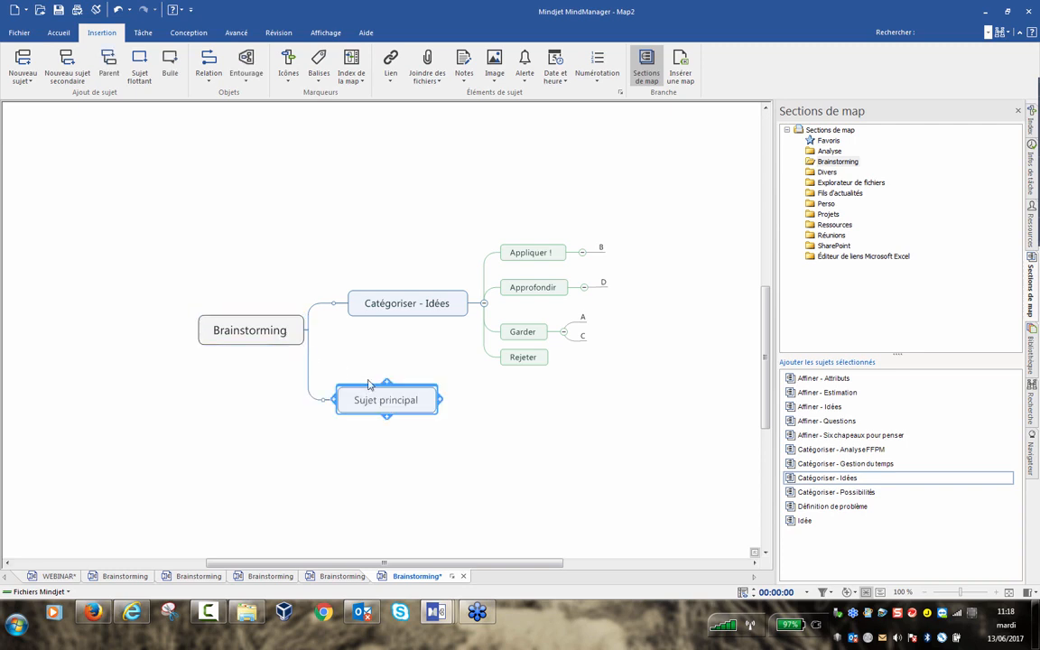
left_click(385, 407)
type("fdksdlfmkls")
- Add four subtopics under fdksdlfmkls and five subtopics under the last of them
key("Insert")
key("Return")
key("Return")
key("Return")
key("Insert")
key("Return")
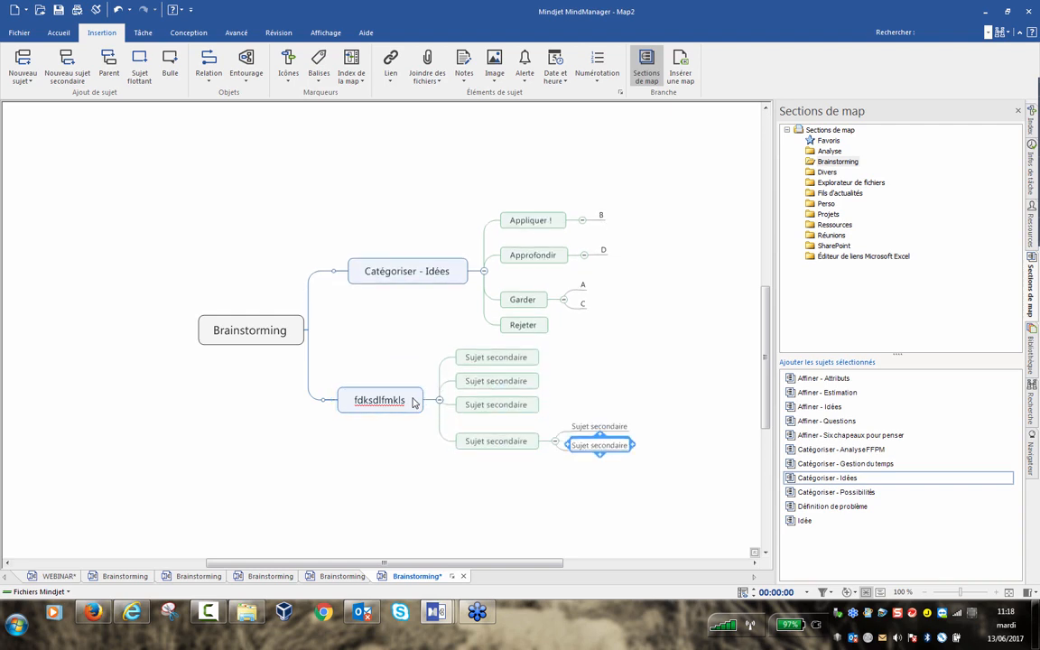
key("Return")
key("Return")
key("Return")
- Save the fdksdlfmkls branch as a map part in the Brainstorming category, and delete that map part
left_click(392, 412)
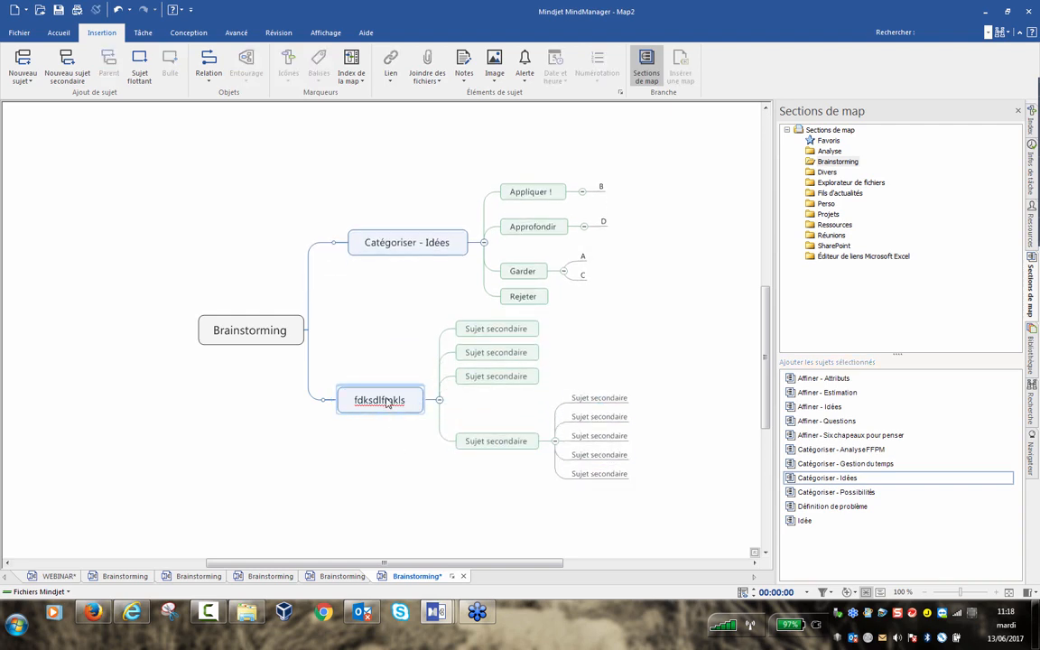
key("Escape")
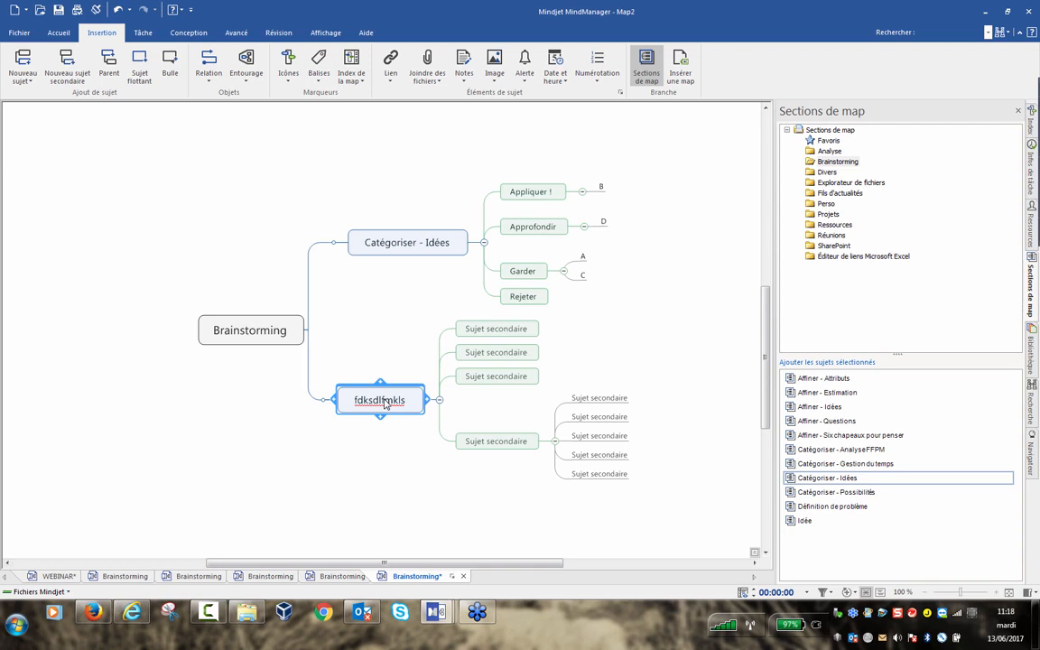
left_click_drag(386, 403, 848, 576)
left_click(1017, 536)
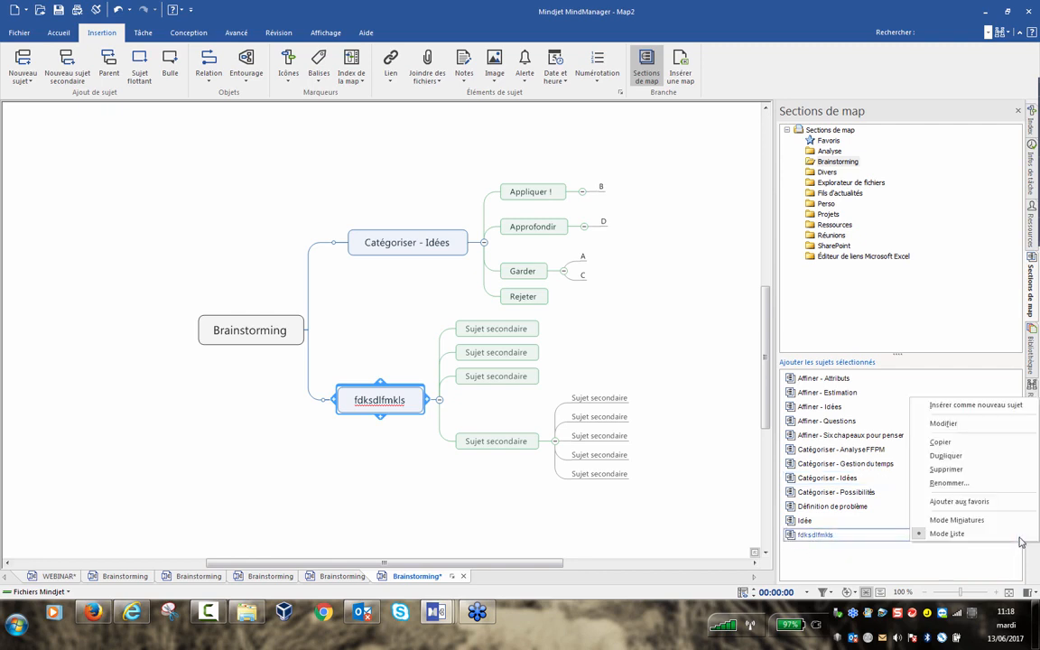
left_click(957, 481)
left_click(513, 321)
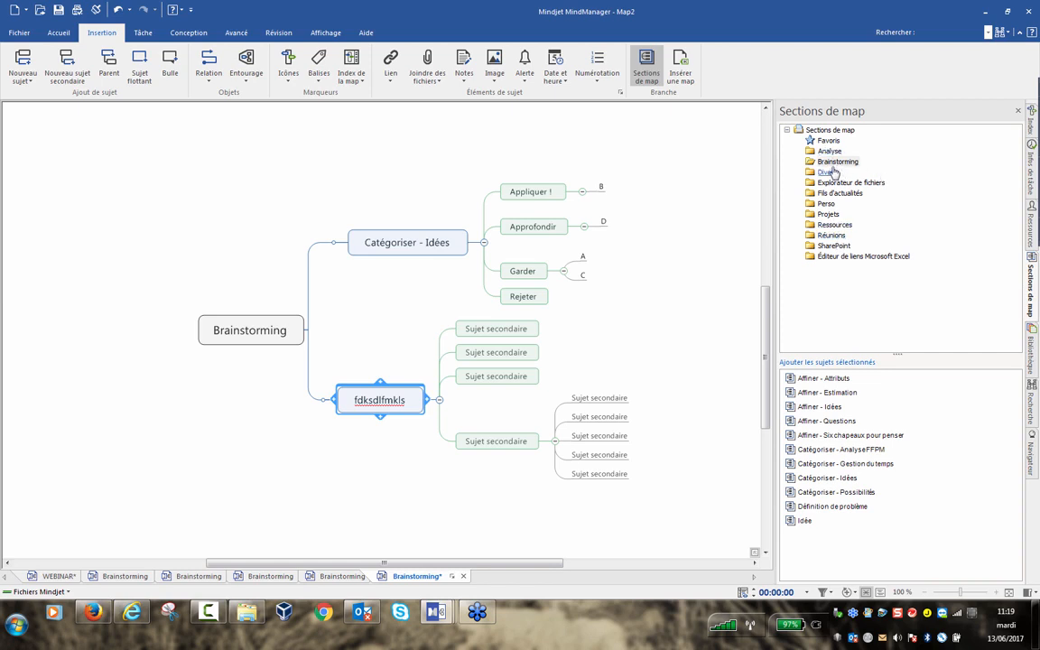
- Examine the map parts offered in the Analyse category, and close the map parts list
left_click(827, 153)
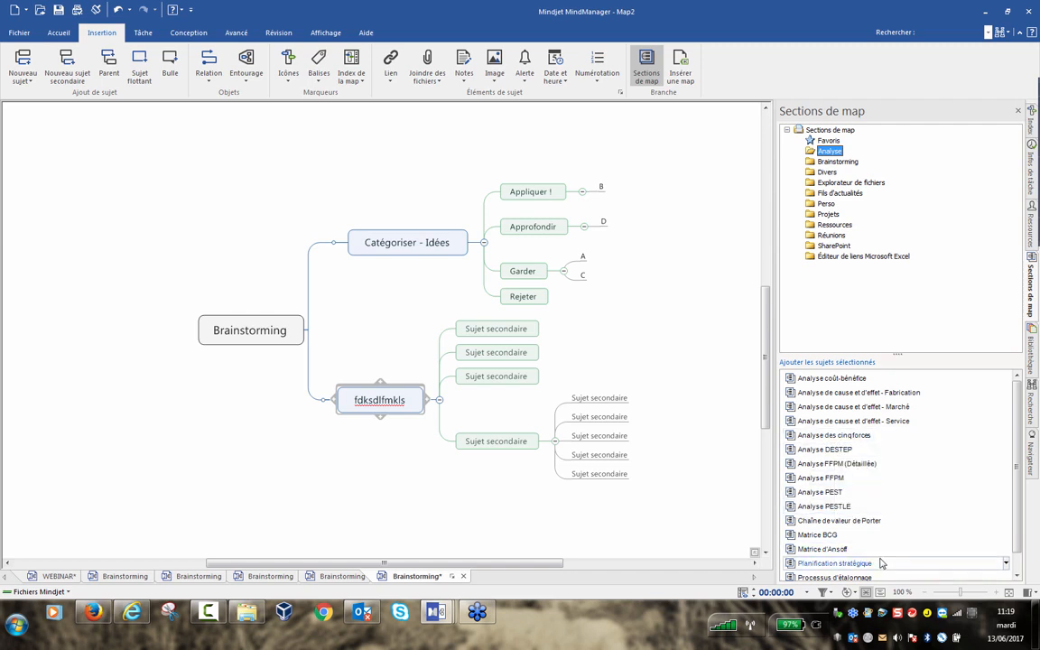
mouse_move(864, 566)
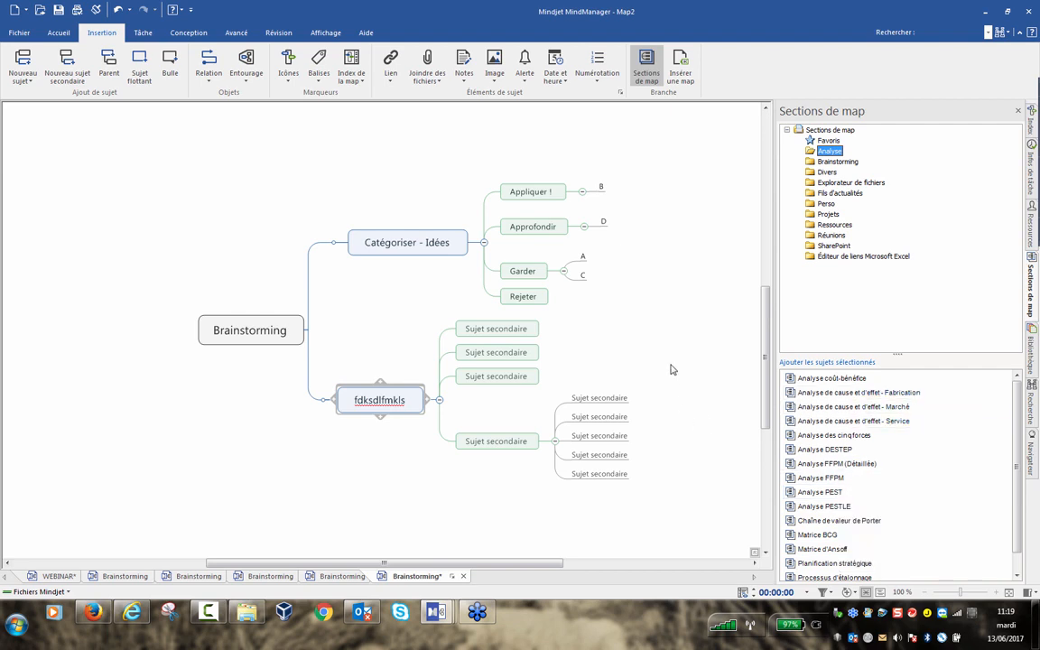
left_click(699, 324)
left_click(1018, 111)
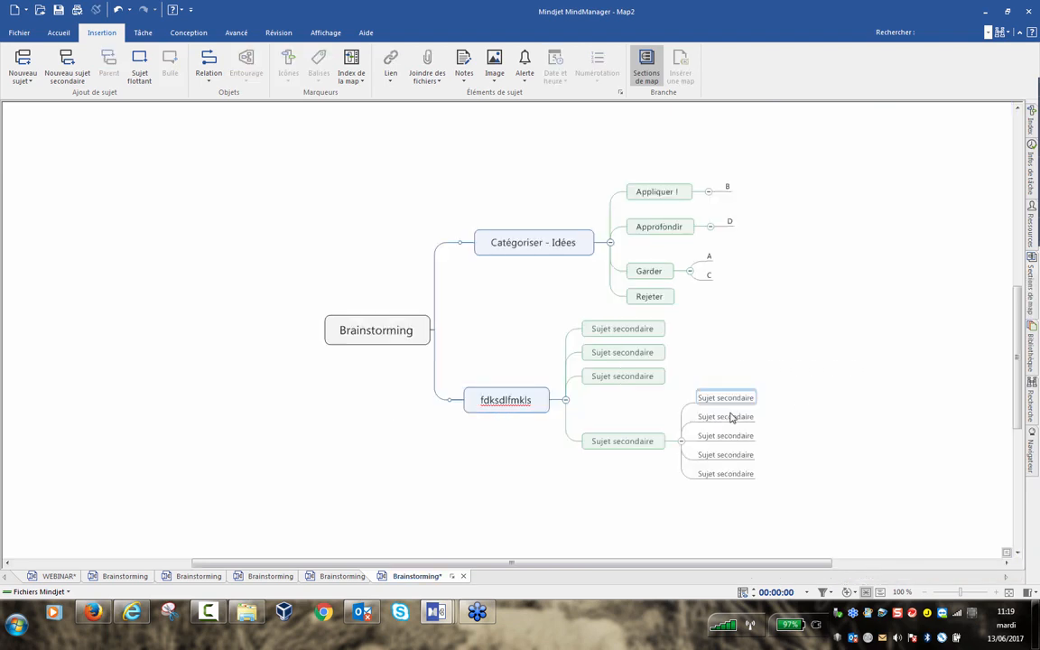
- Delete the fdksdlfmkls main topic together with all its subtopics
left_click_drag(799, 502, 490, 350)
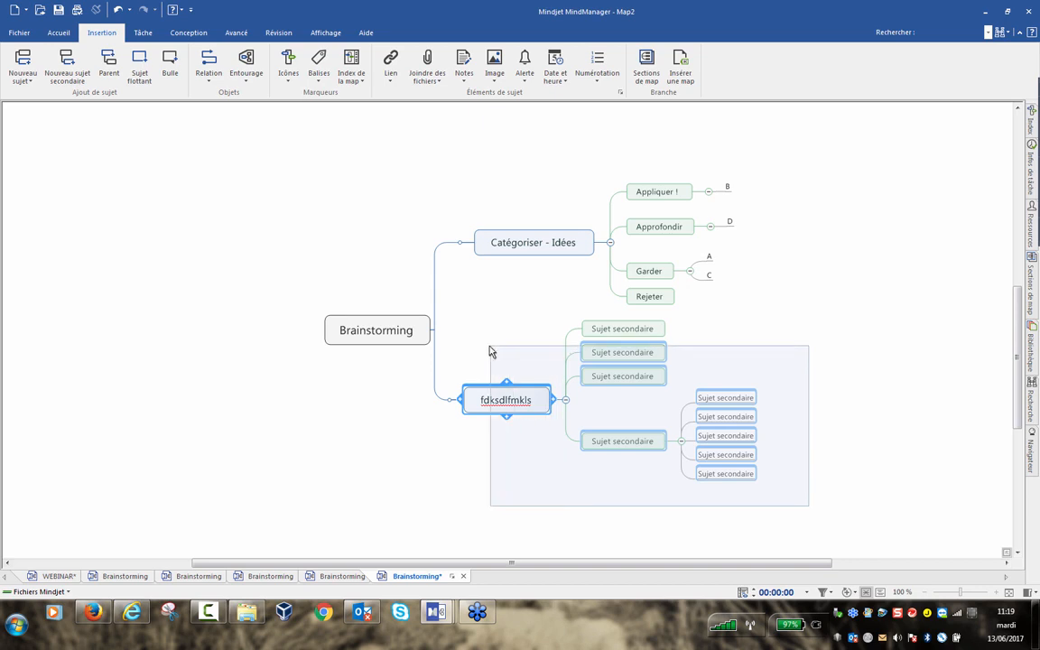
left_click_drag(467, 304, 791, 508)
key("Delete")
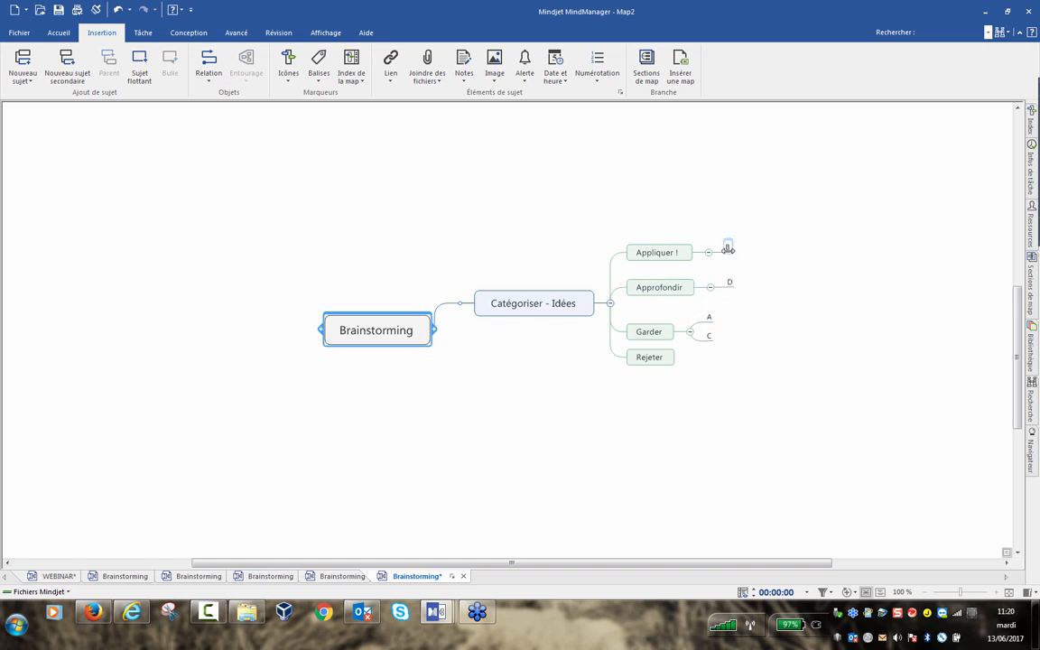
- Increase the font size of topic B under Appliquer ! to 21
left_click(727, 246)
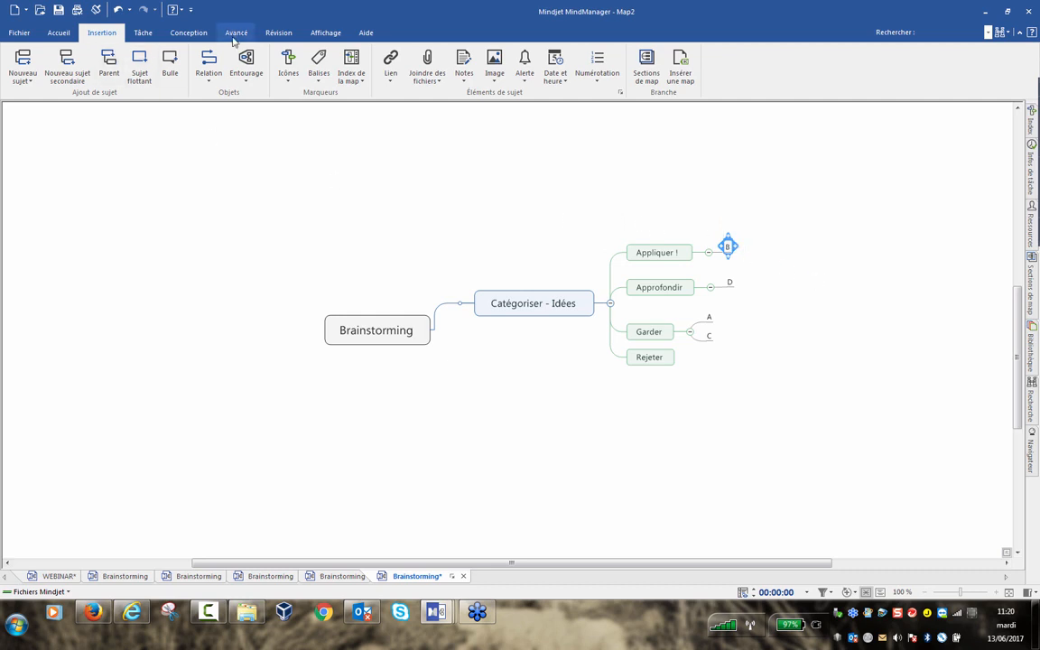
left_click(189, 32)
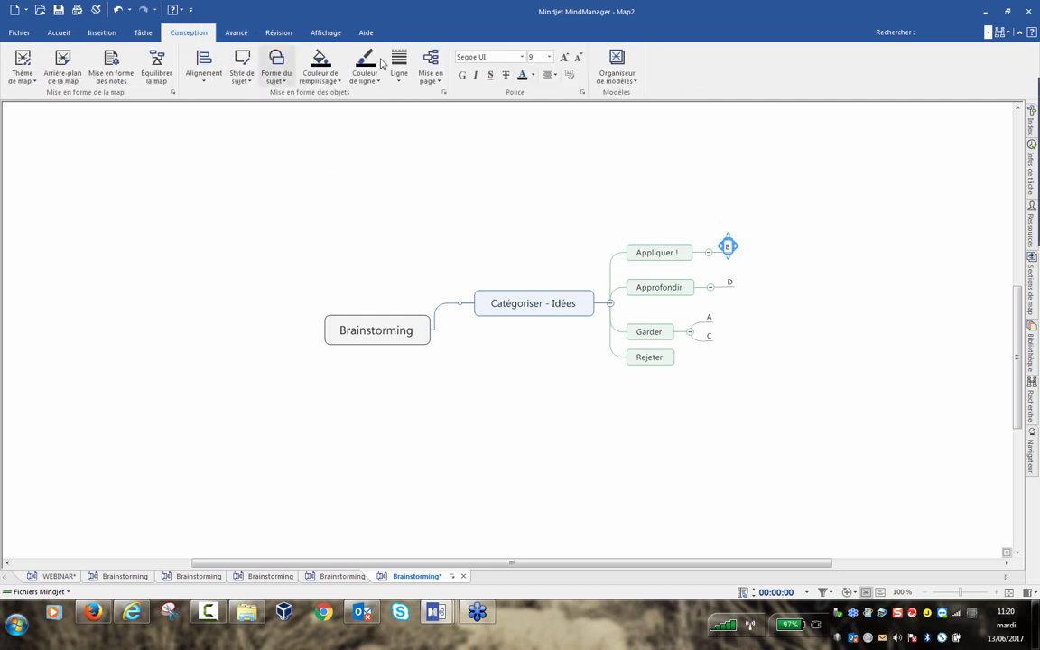
left_click(562, 57)
left_click(562, 57)
left_click(563, 57)
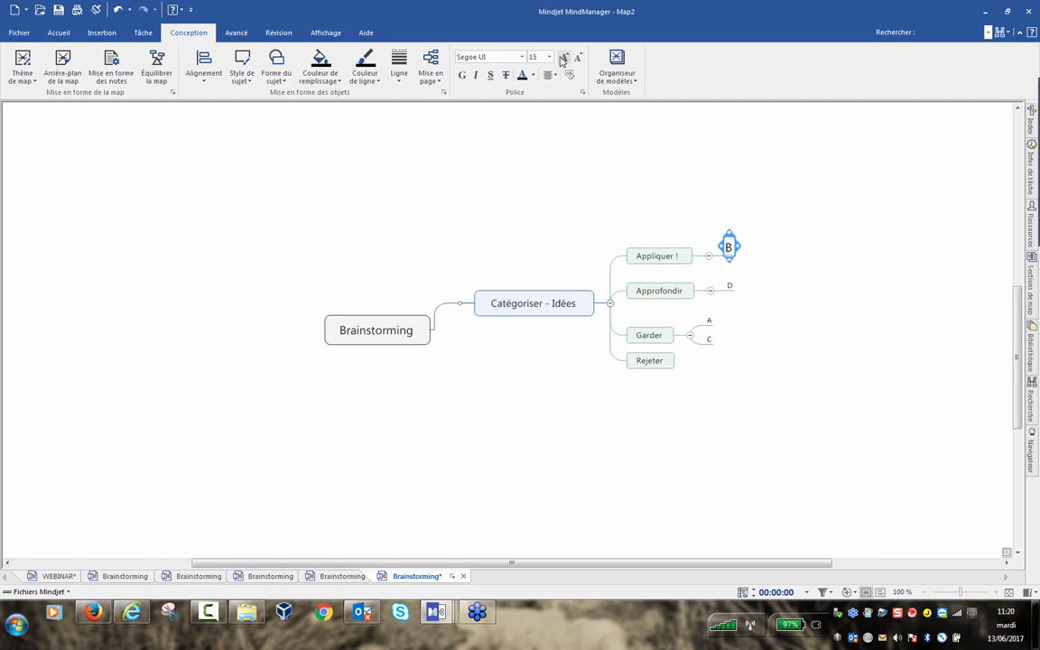
left_click(563, 58)
left_click(563, 58)
left_click(563, 57)
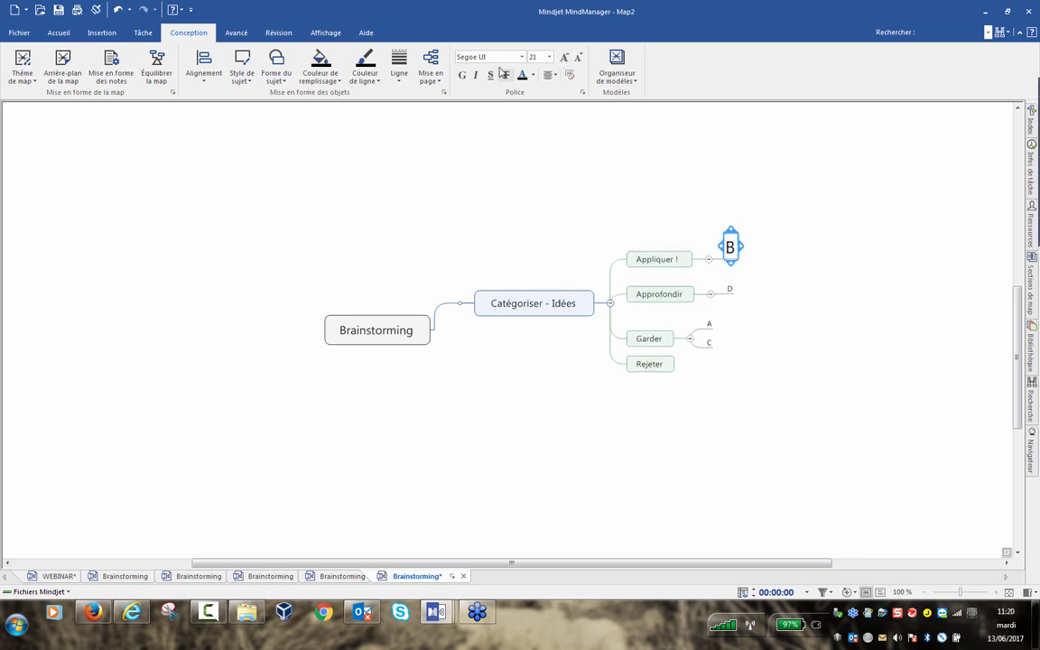
- Set the text colour of topic B to red, and deselect the topic
left_click(532, 76)
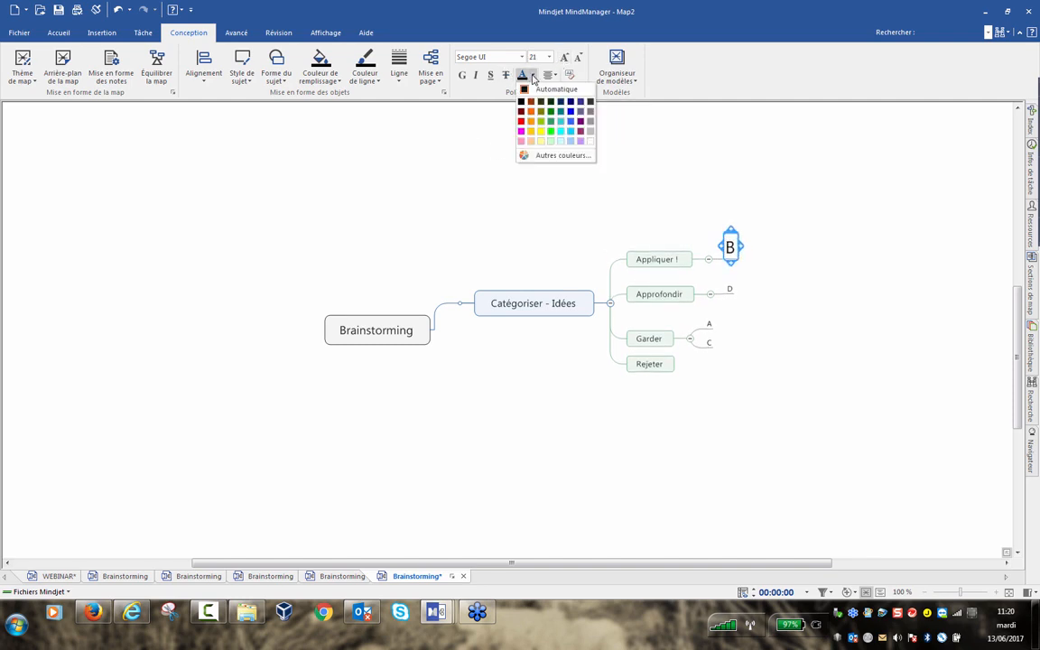
left_click(521, 121)
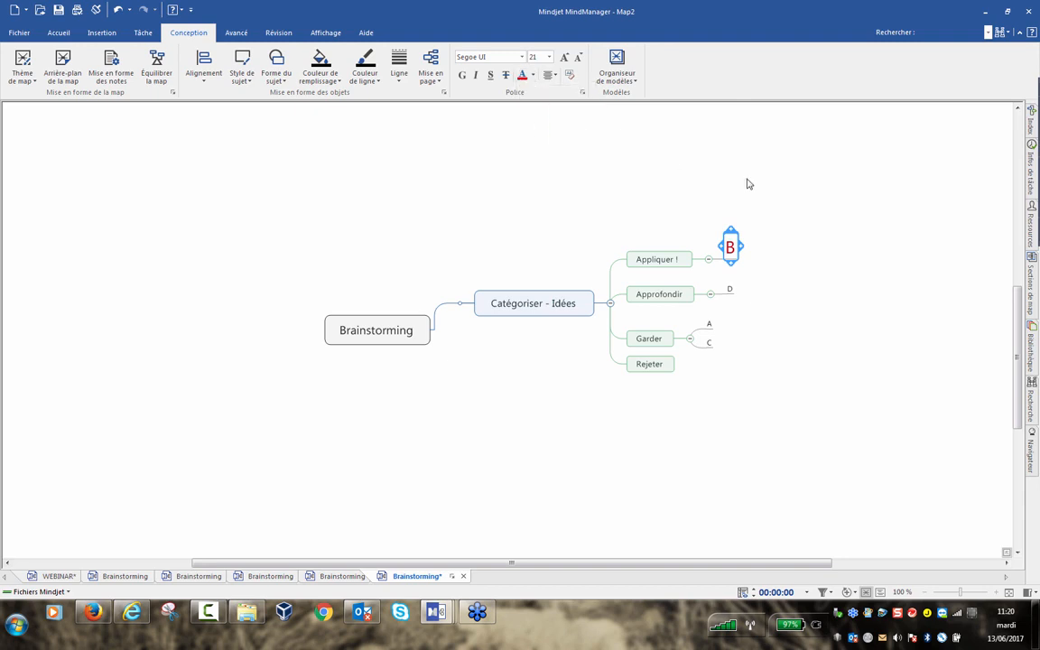
left_click(555, 178)
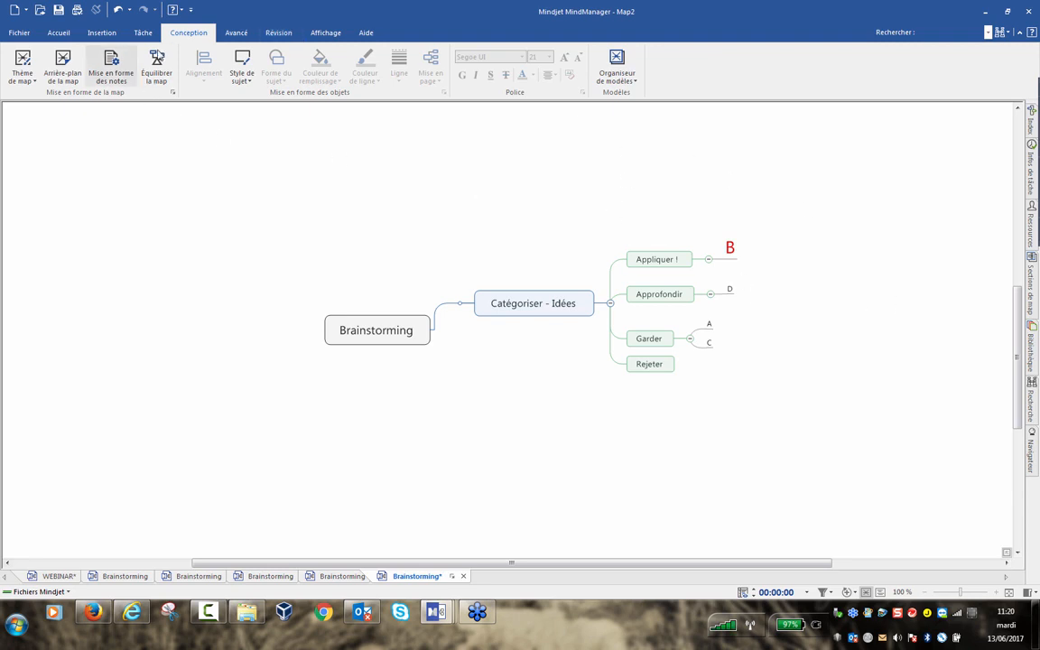
- Add the Priority 1 icon to topic B under Appliquer !
left_click(102, 33)
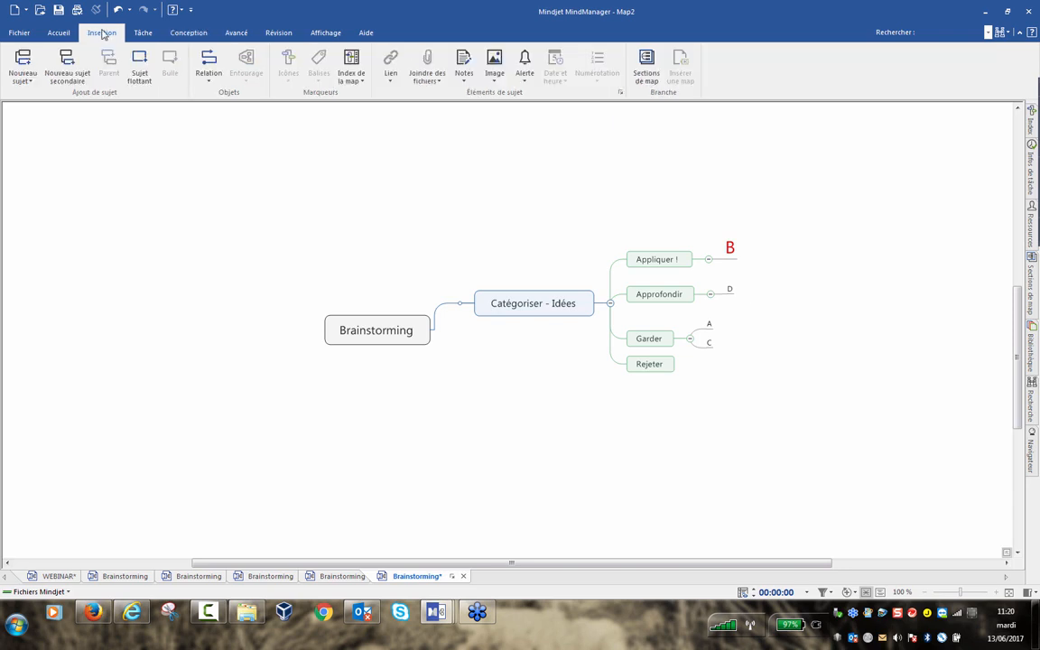
left_click(684, 263)
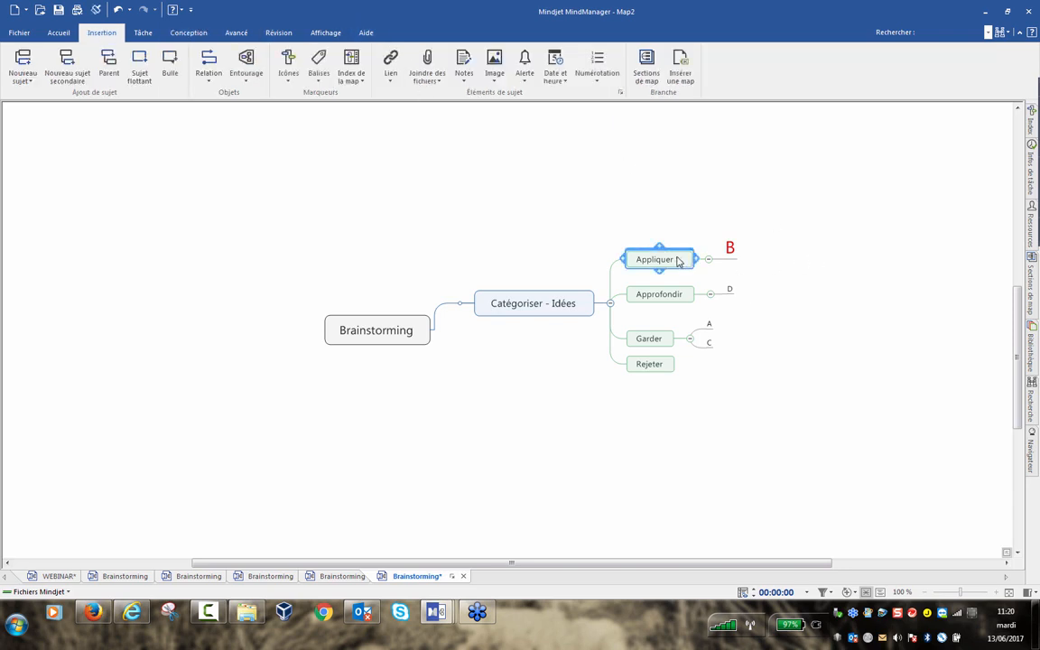
left_click(730, 253)
left_click(288, 60)
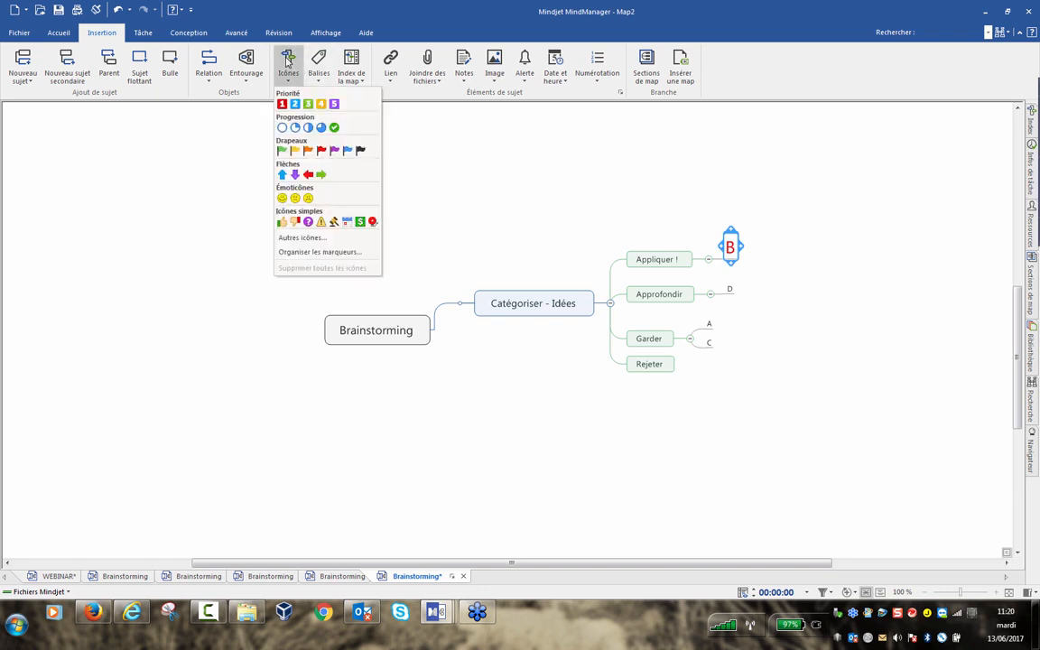
left_click(282, 105)
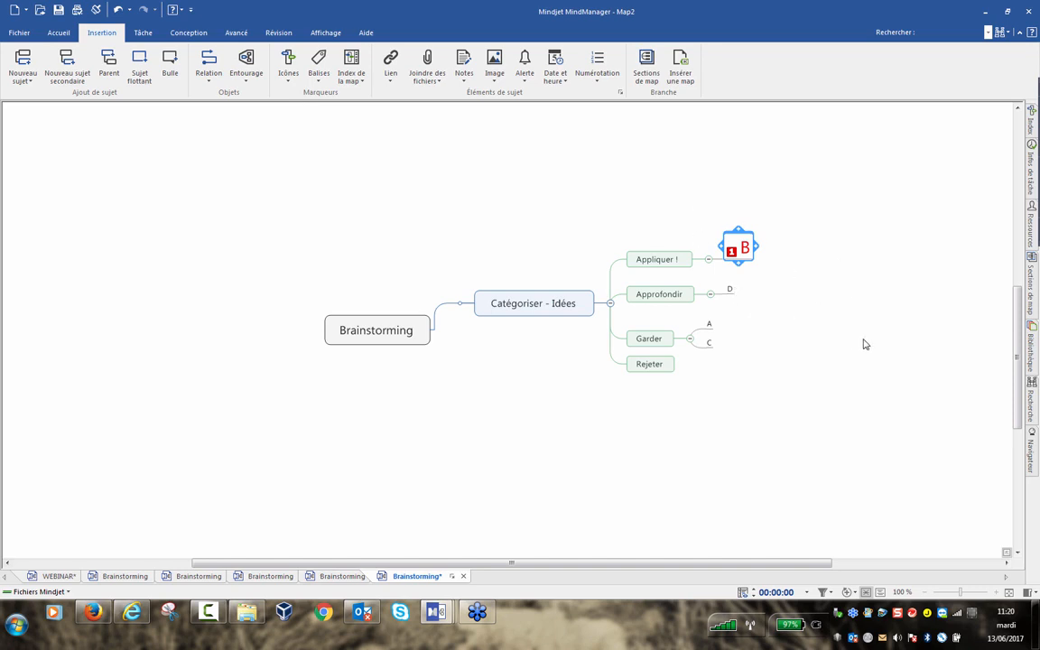
- Examine the icons in the library and the dialog for adding a custom icon, cancel it, and close the library
left_click(1032, 344)
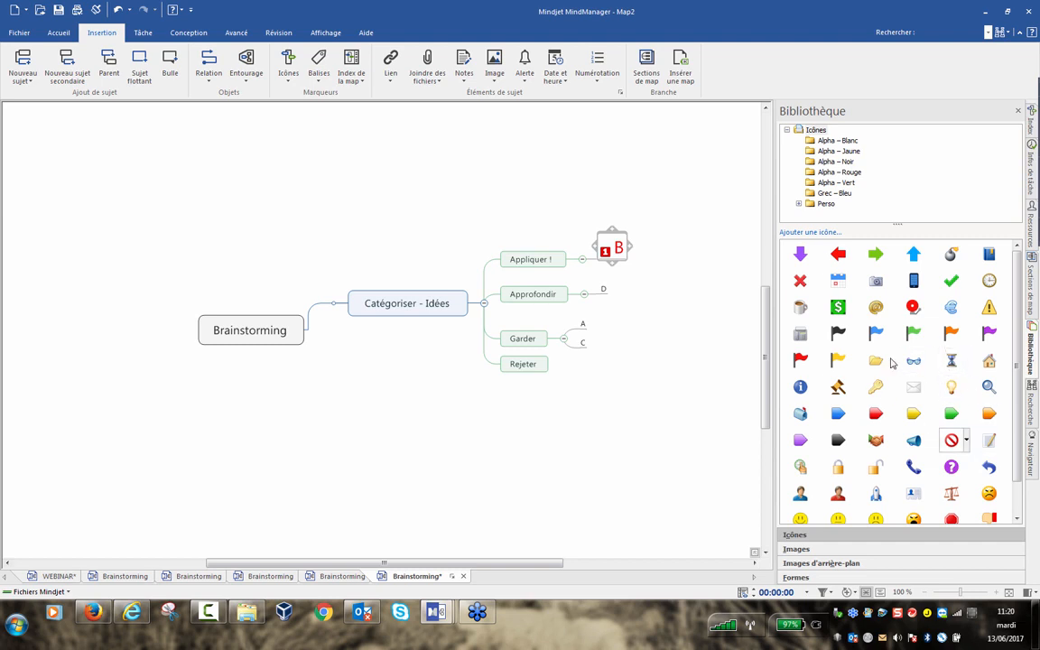
scroll(1022, 411, "down", 1)
scroll(917, 366, "up", 1)
left_click(812, 232)
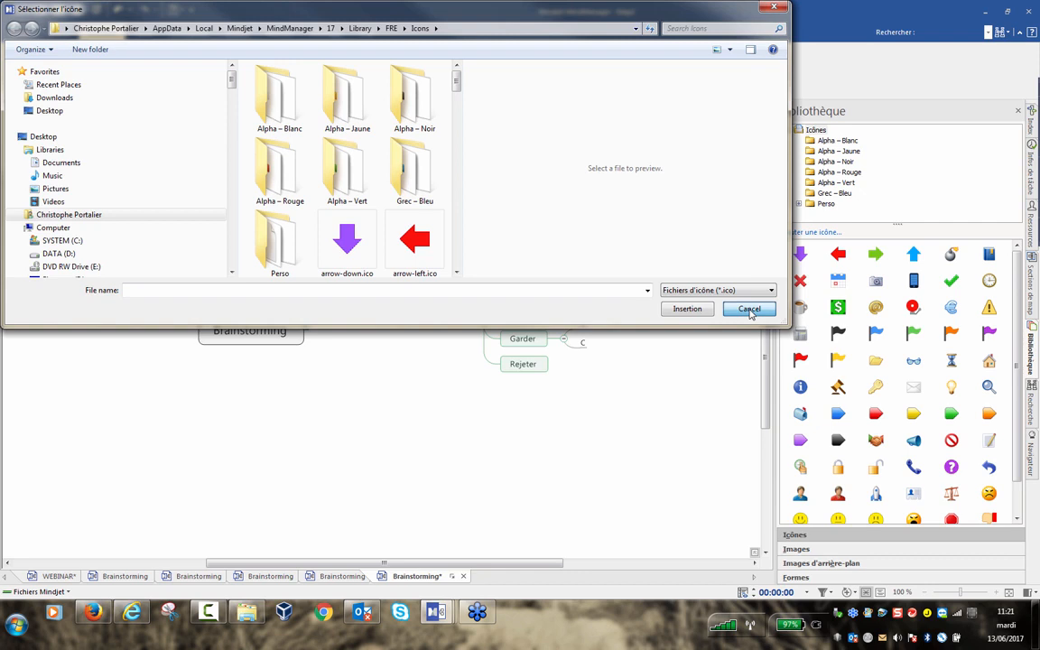
left_click(749, 309)
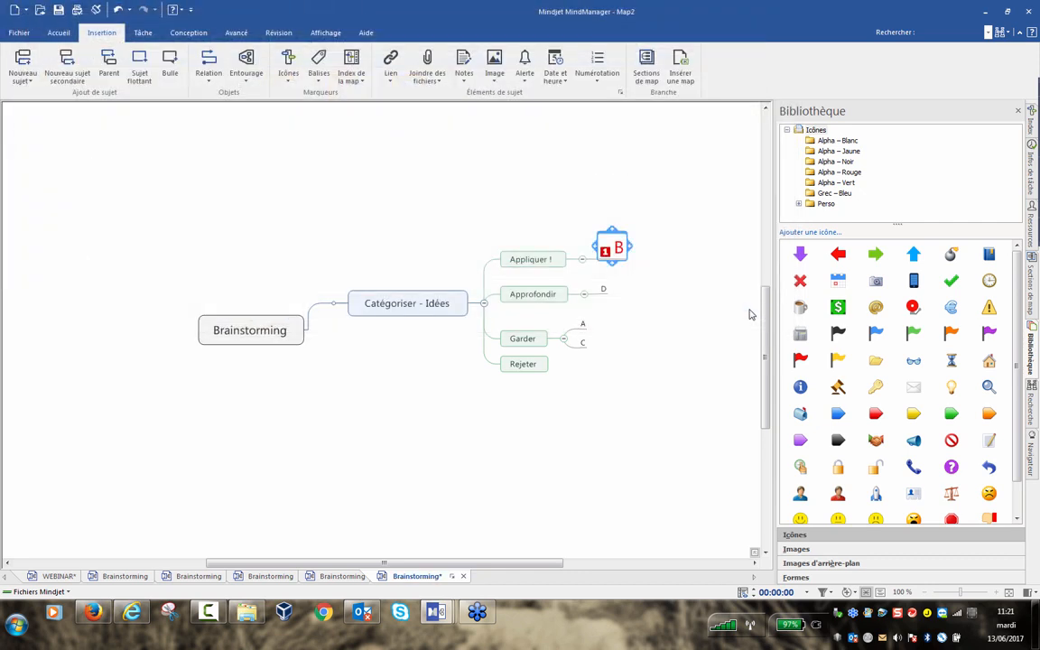
left_click(1017, 112)
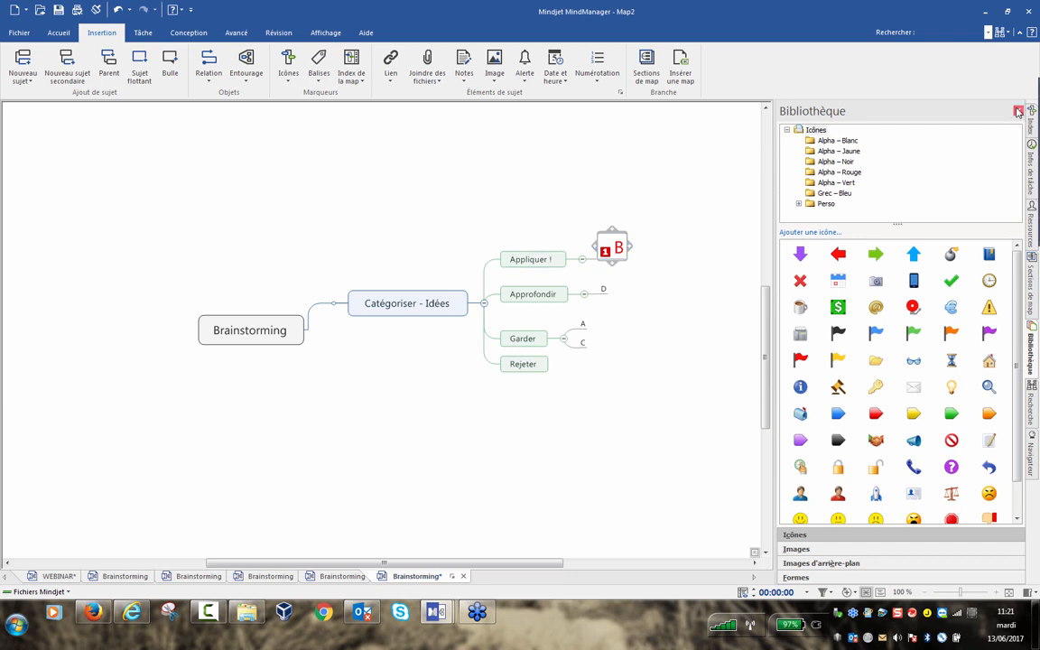
left_click(1020, 110)
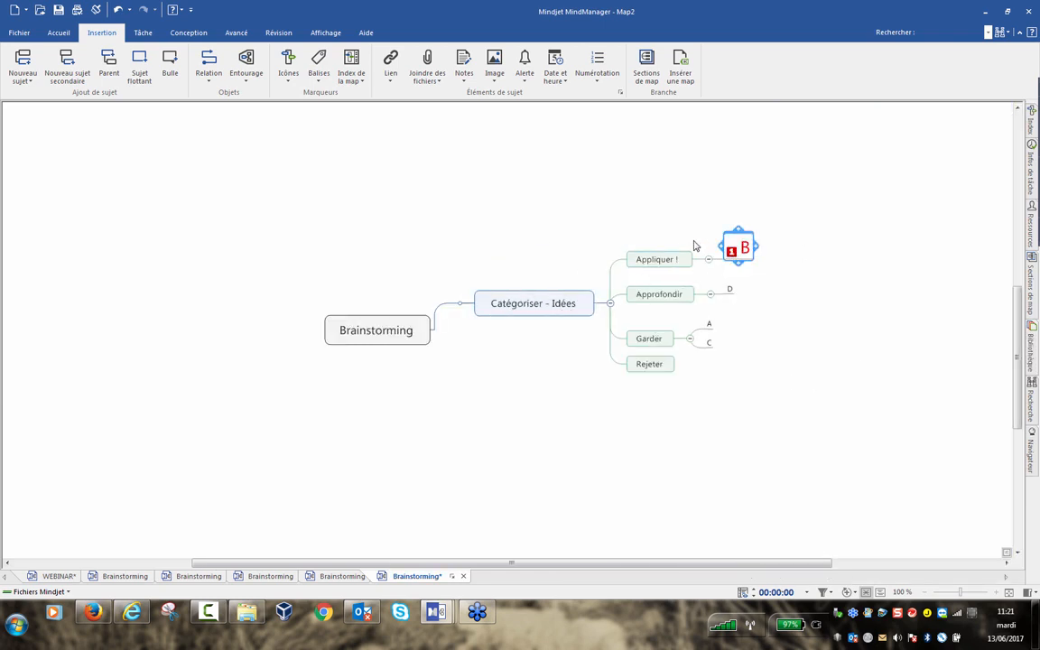
- Remove the Priority 1 icon from topic B
right_click(733, 255)
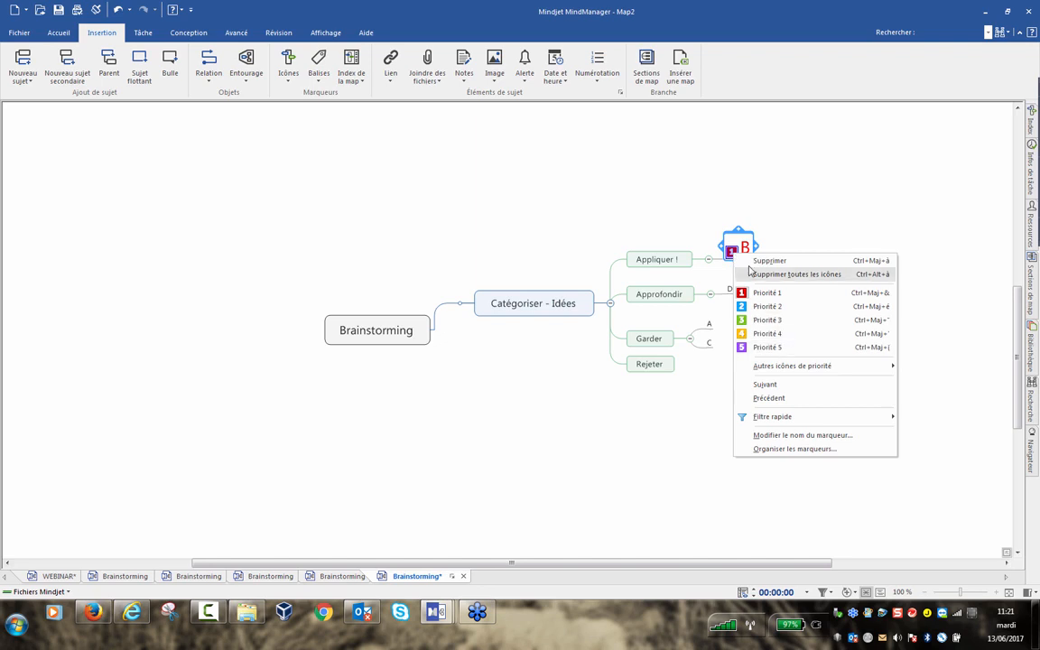
left_click(749, 261)
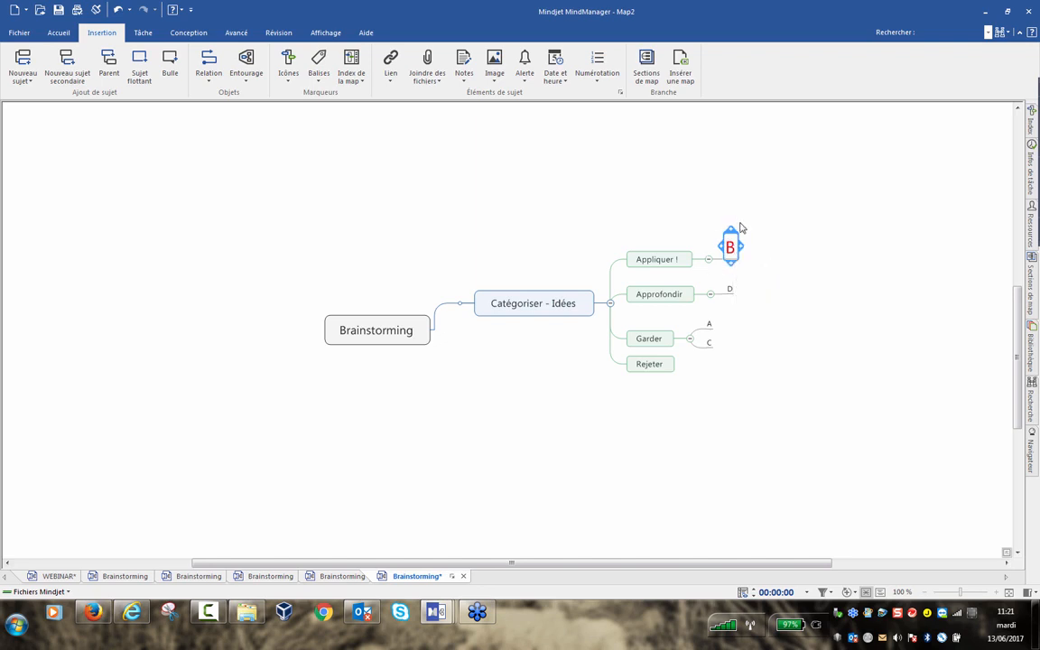
- Select topics A, B, C and D together, and open the Analyse options
left_click(730, 291)
left_click_drag(750, 377, 708, 313)
left_click_drag(725, 217, 744, 316)
left_click(236, 33)
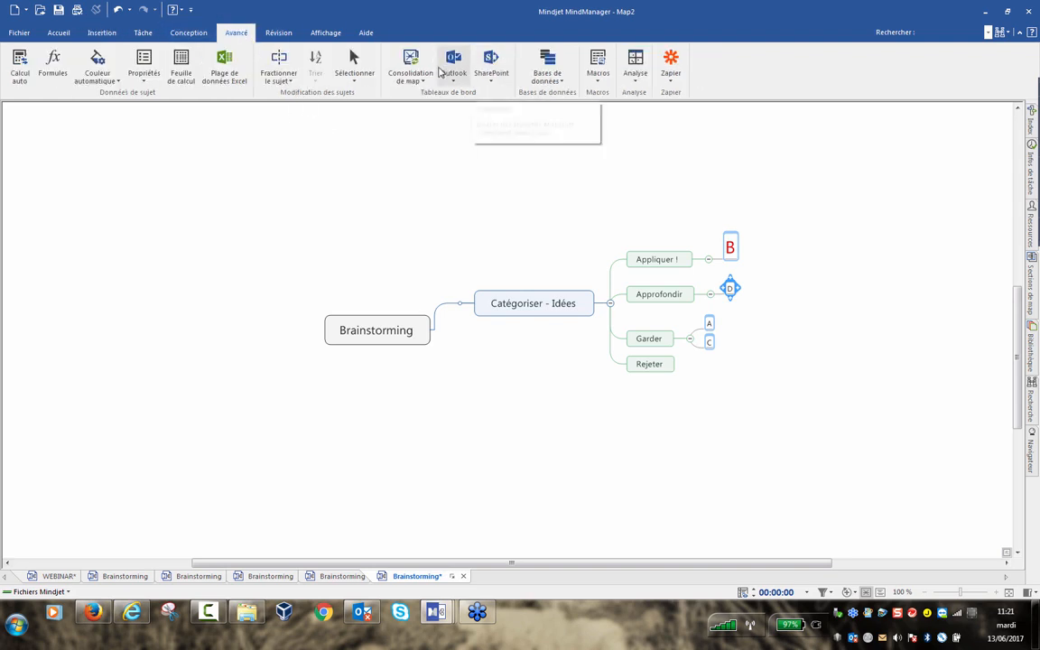
left_click(636, 66)
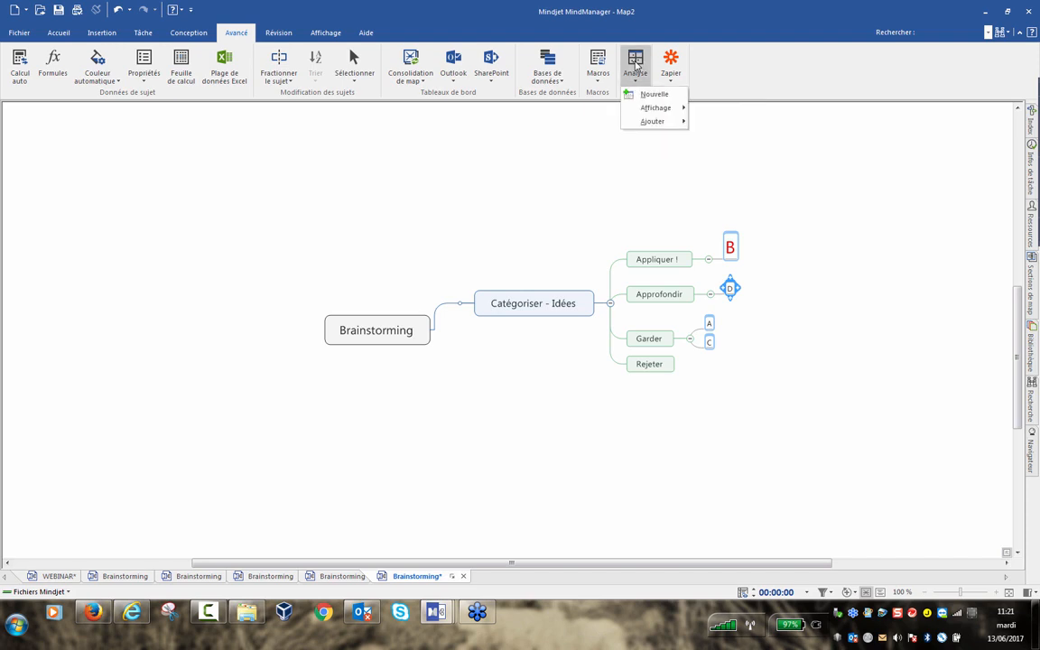
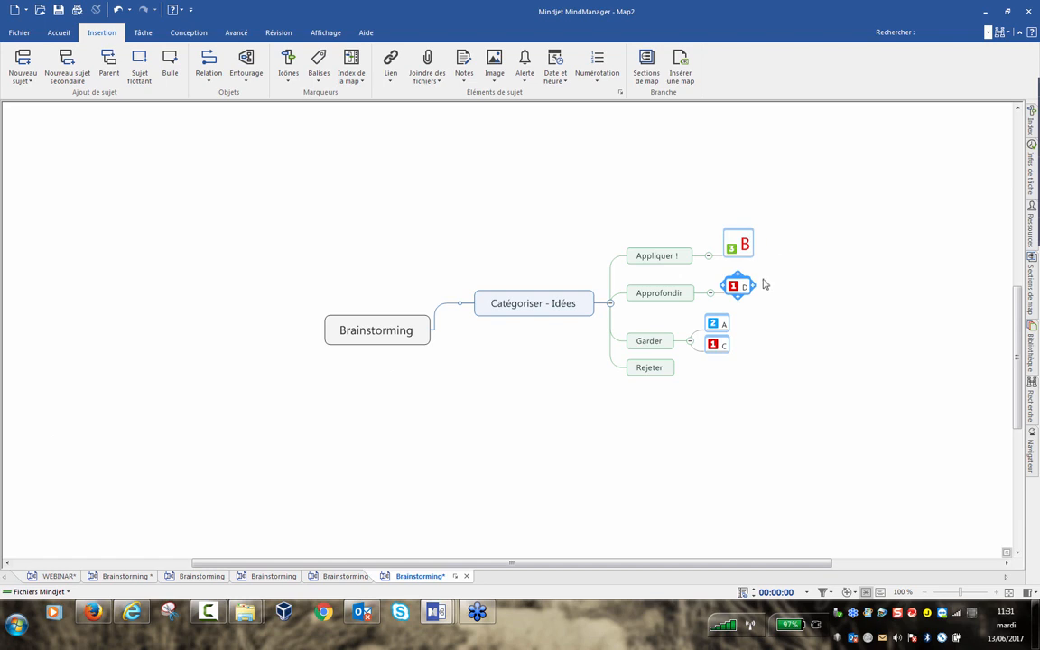
left_click(740, 230)
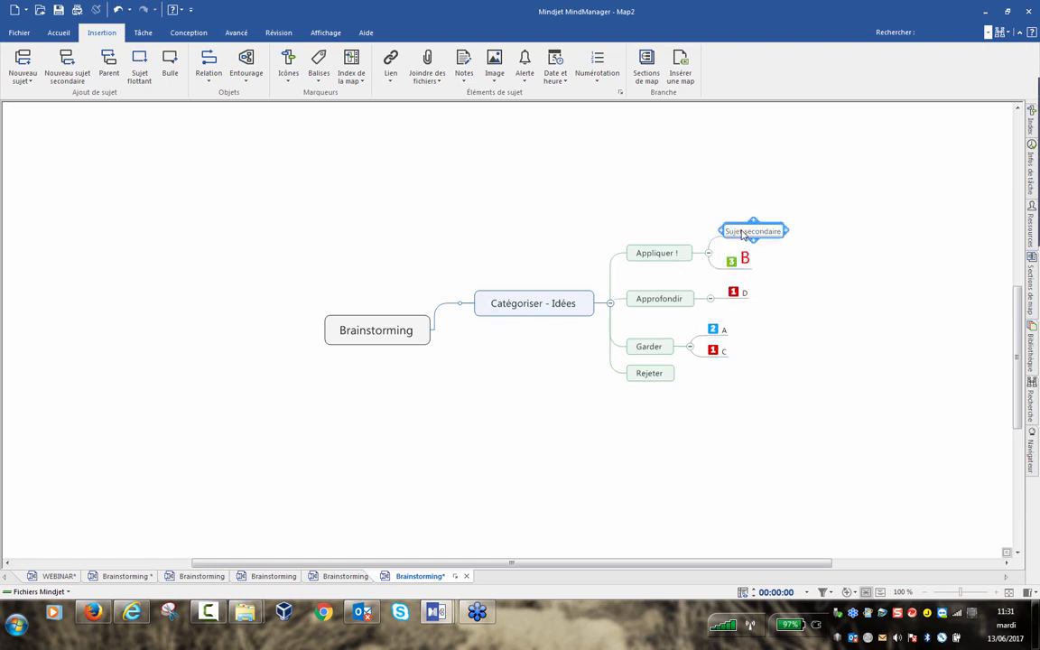
left_click_drag(734, 186, 795, 238)
key("Delete")
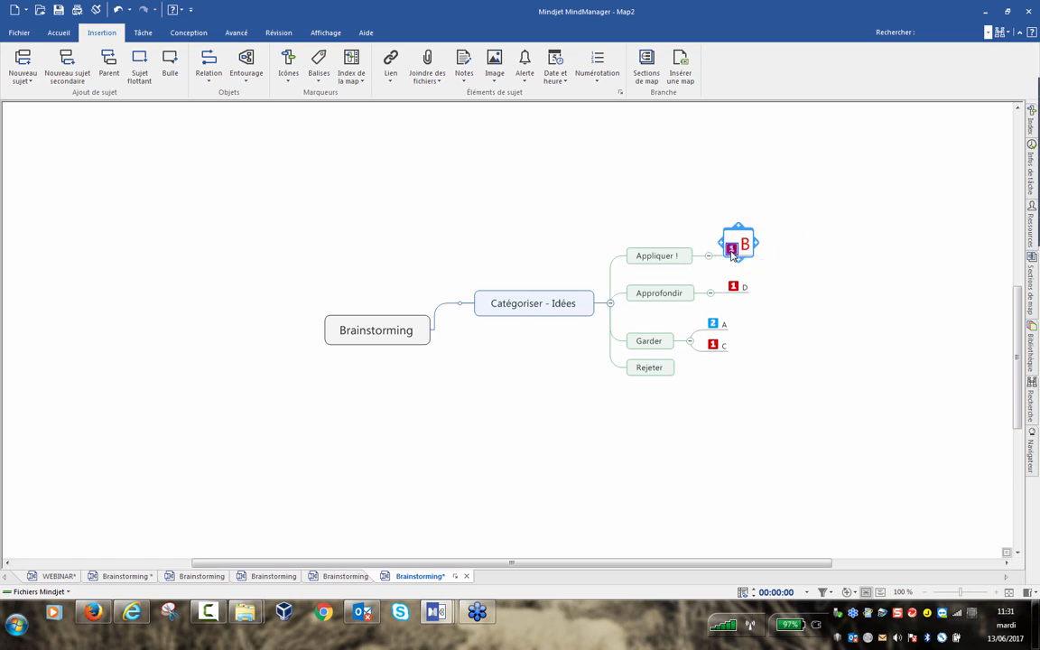
- Change the priority icon of topic B to Priority 1, and keep only this topic selected
left_click(733, 250)
mouse_move(701, 209)
left_mouse_down()
mouse_move(770, 254)
mouse_move(750, 237)
left_mouse_up()
- In topic B's task information, set the progress to 0 % and enable 13/06/2017 as both start date and due date
left_click(1033, 170)
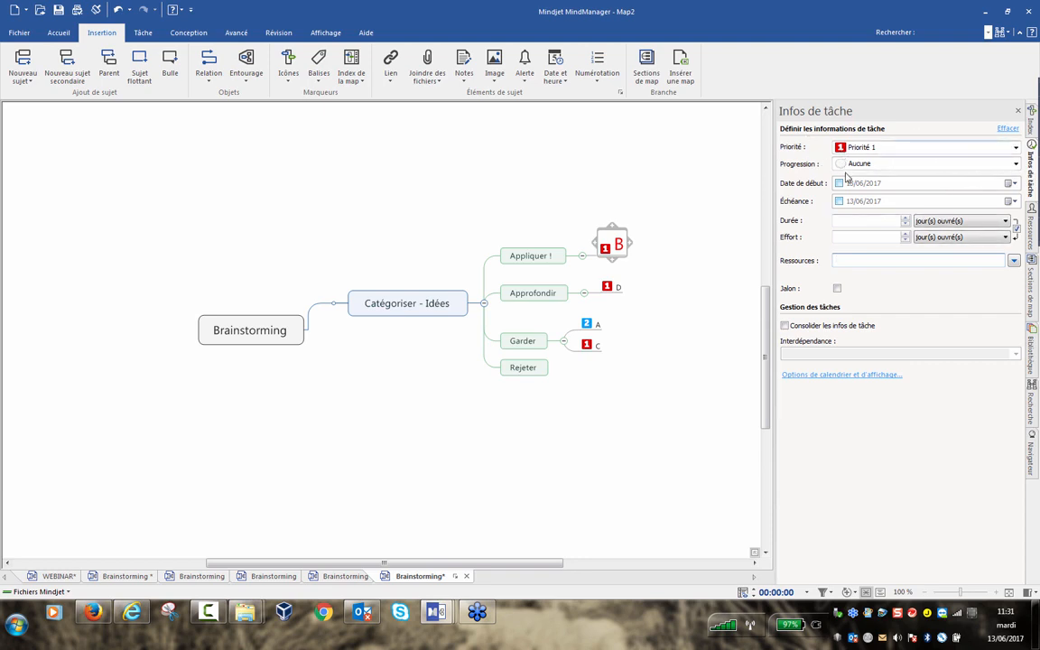
left_click(1014, 165)
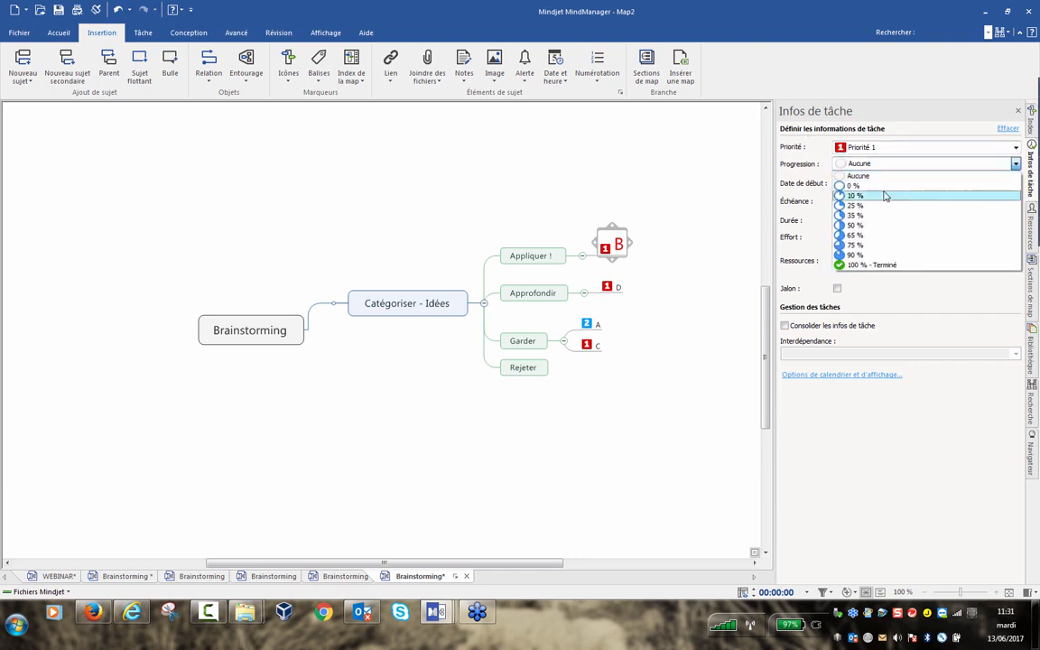
left_click(863, 184)
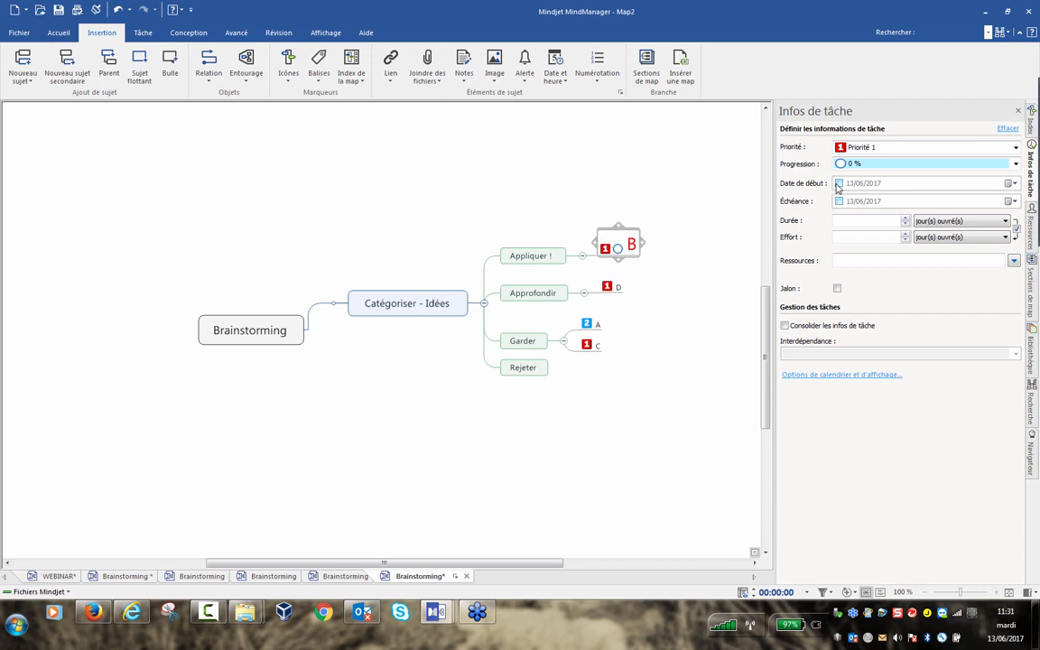
left_click(839, 183)
left_click(839, 201)
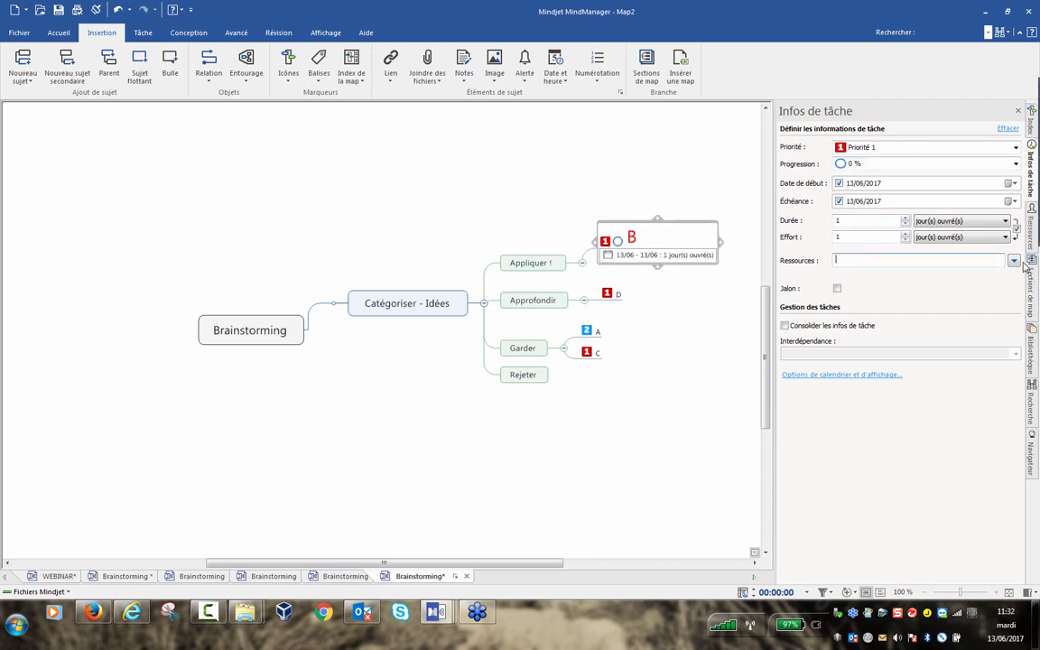
- Enter the responsible person's first name as the resource of topic B, and close the task information
left_click(1014, 260)
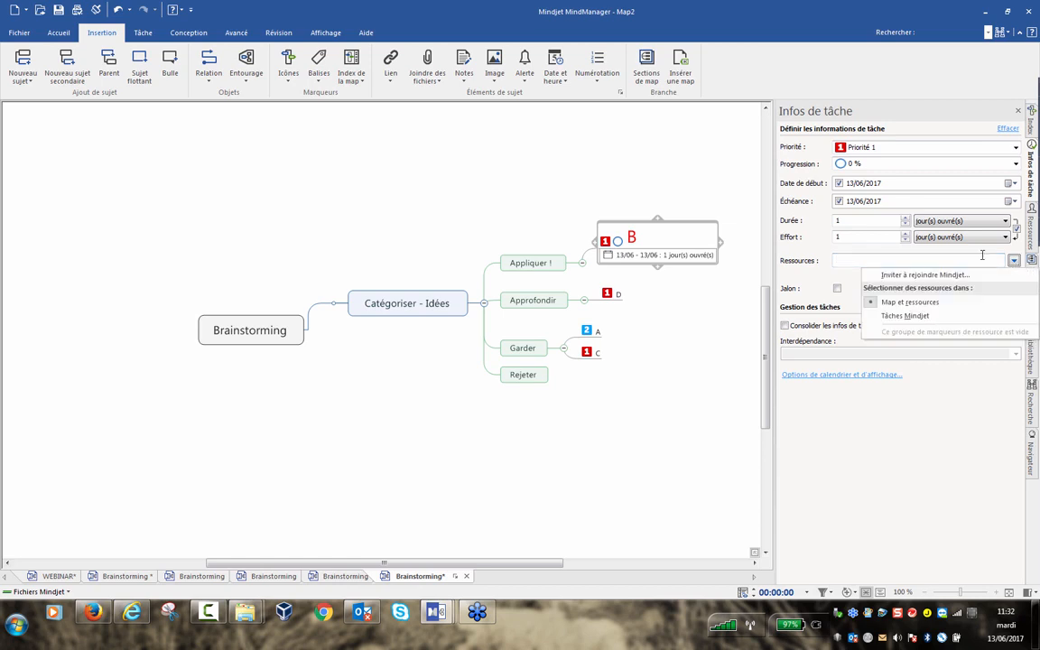
left_click(941, 259)
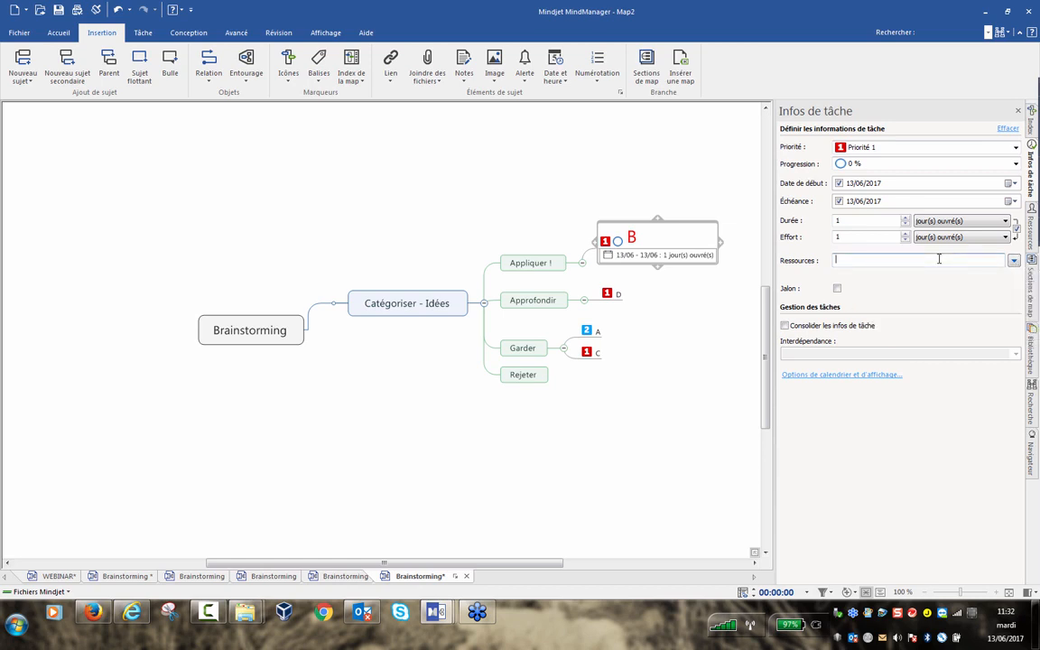
type("Christophe")
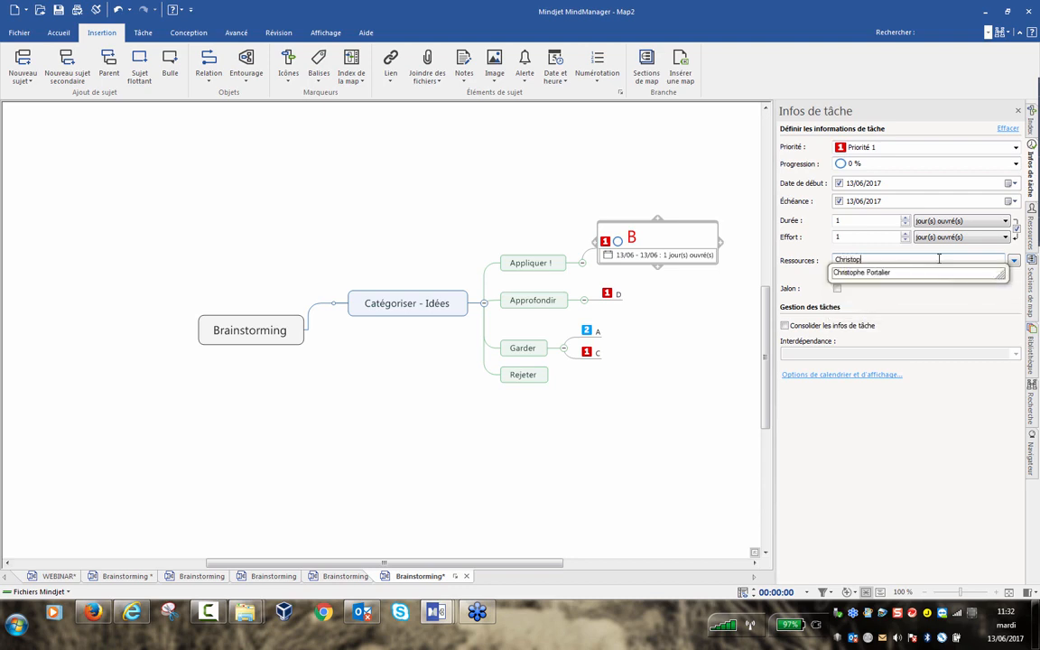
key("Return")
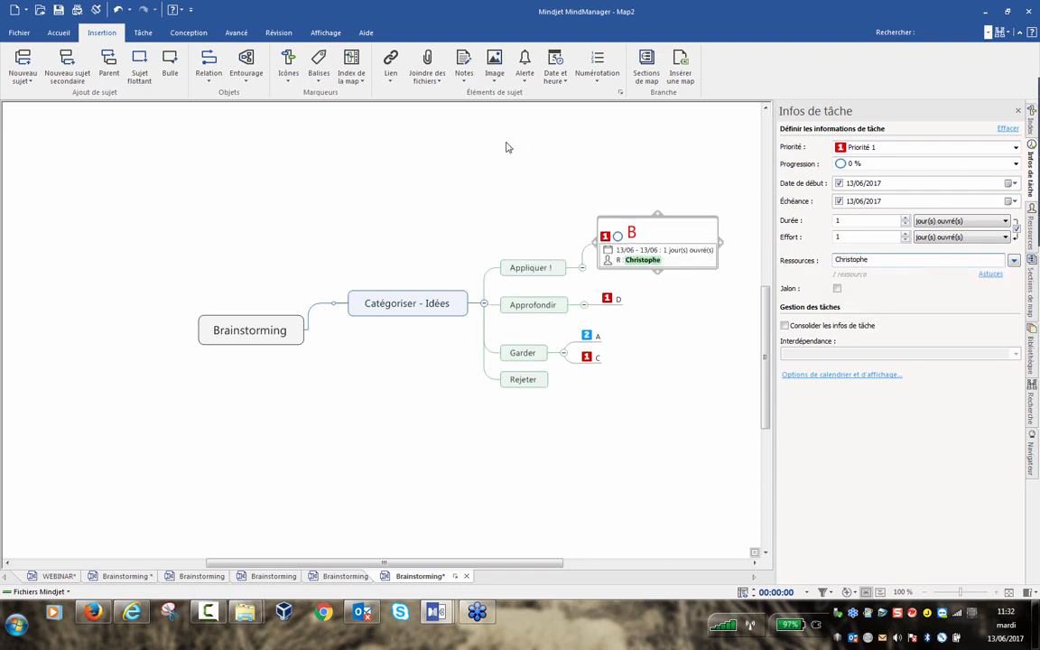
left_click(461, 134)
left_click(1019, 111)
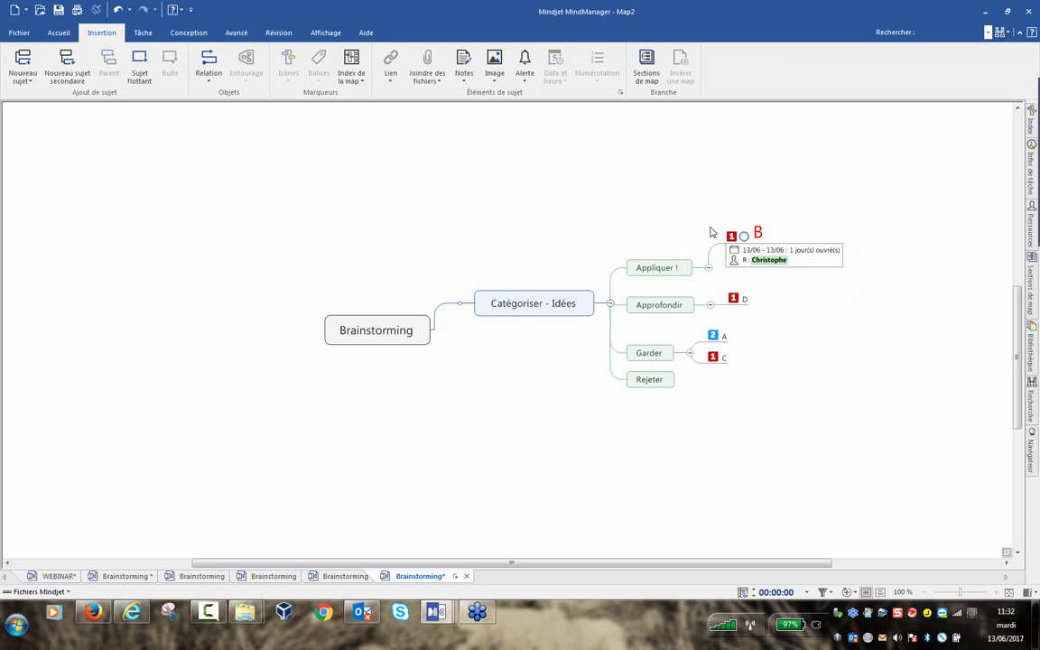
- Send topic B to Microsoft Outlook as a task
left_click(759, 227)
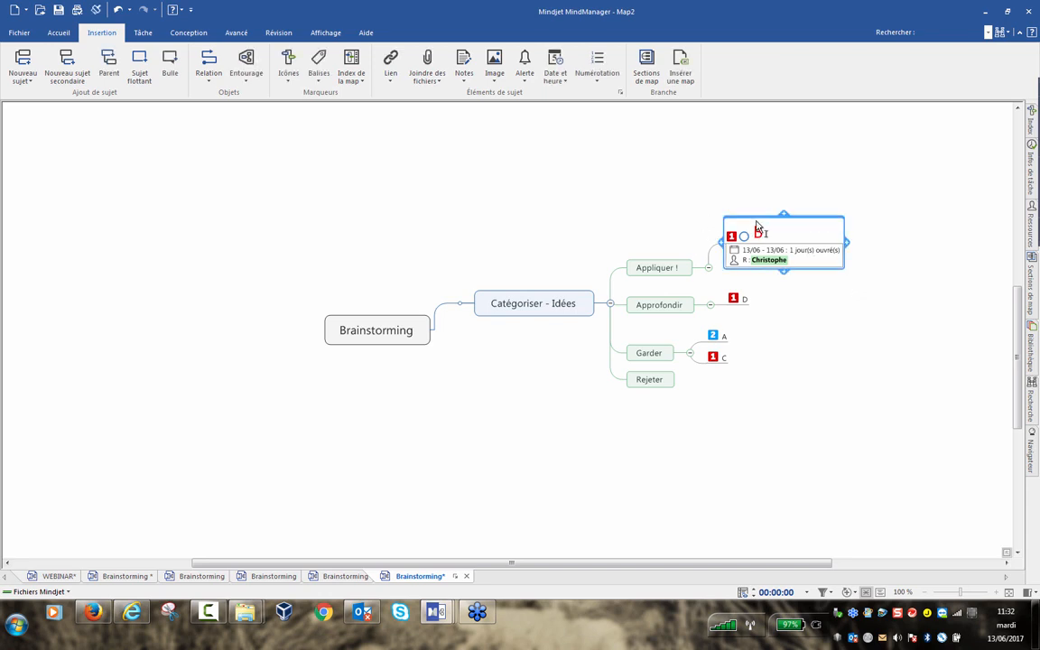
right_click(757, 227)
mouse_move(822, 330)
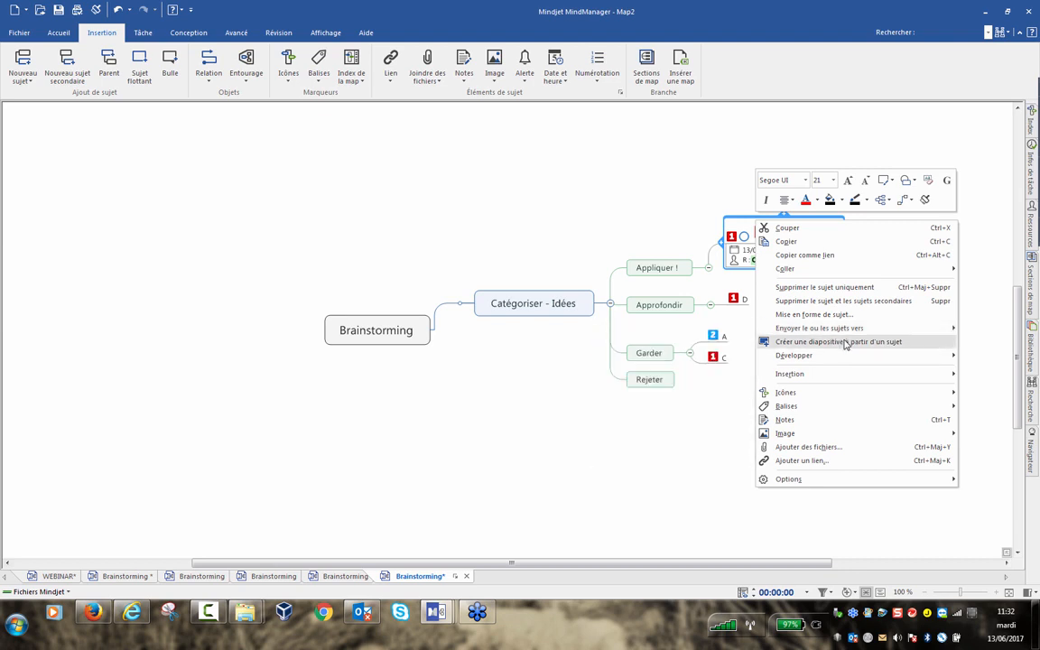
mouse_move(766, 330)
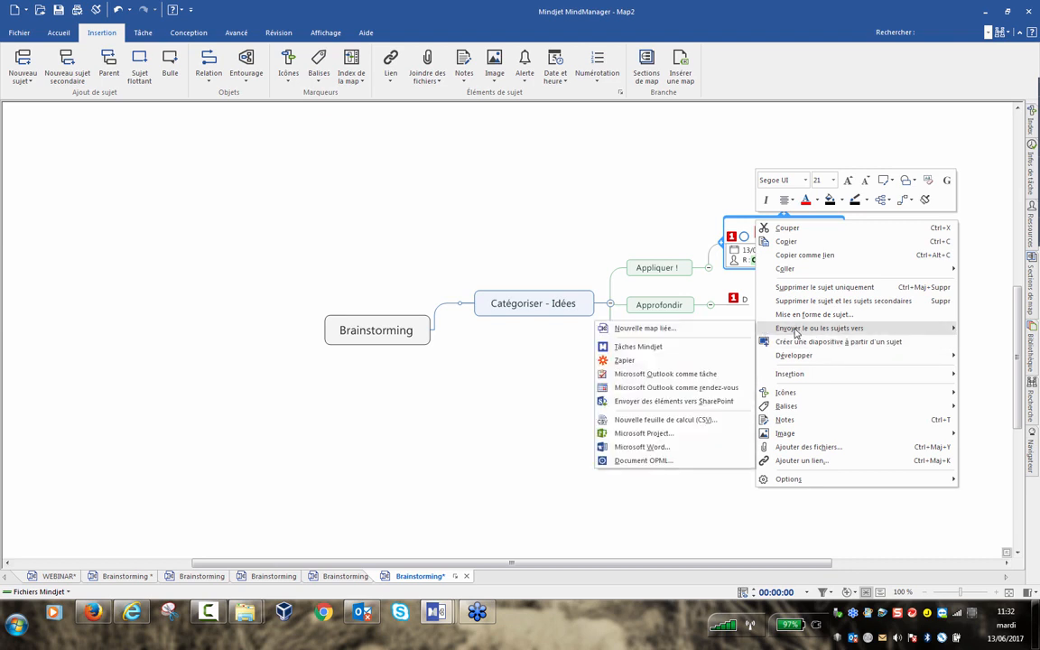
left_click(662, 377)
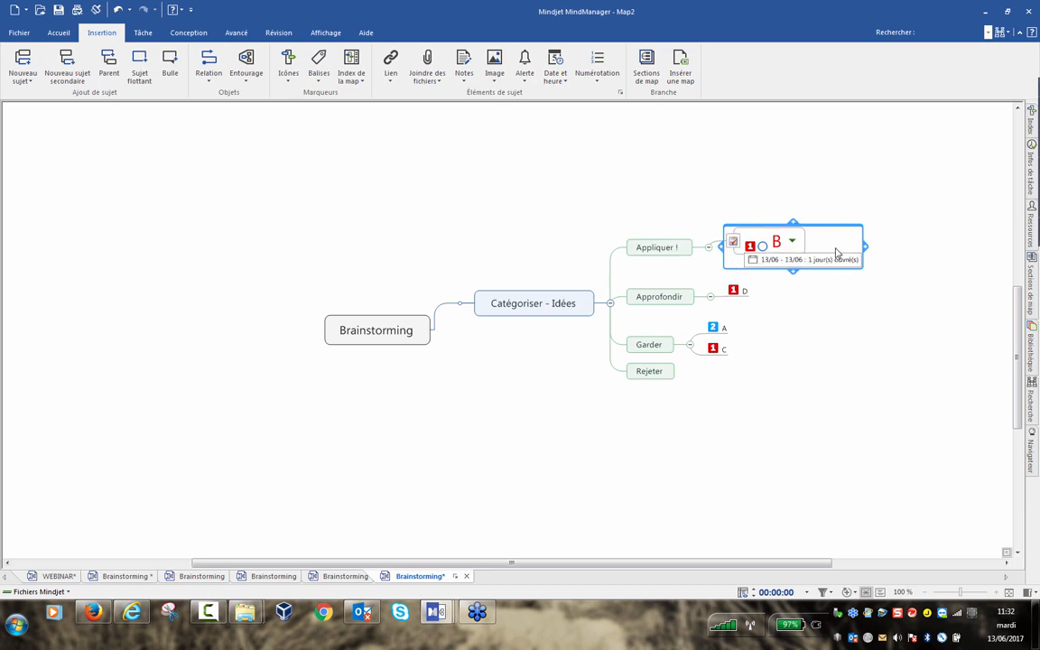
- Open the Microsoft Outlook item linked to topic B, and switch to its task window
scroll(786, 346, "up", 4, "ctrl")
left_click_drag(537, 565, 686, 565)
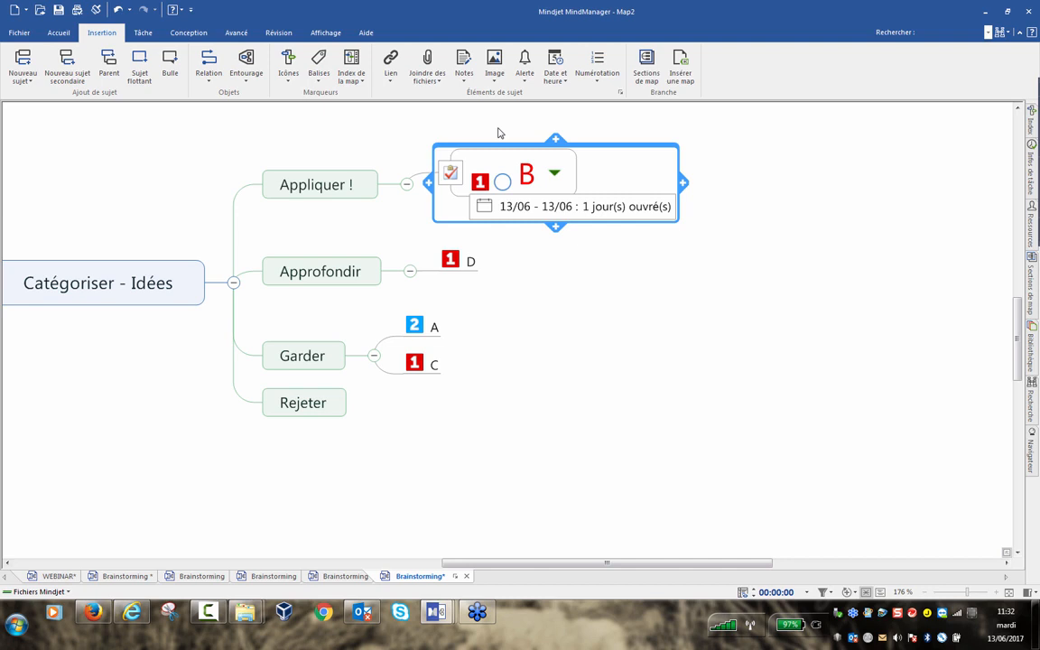
right_click(450, 172)
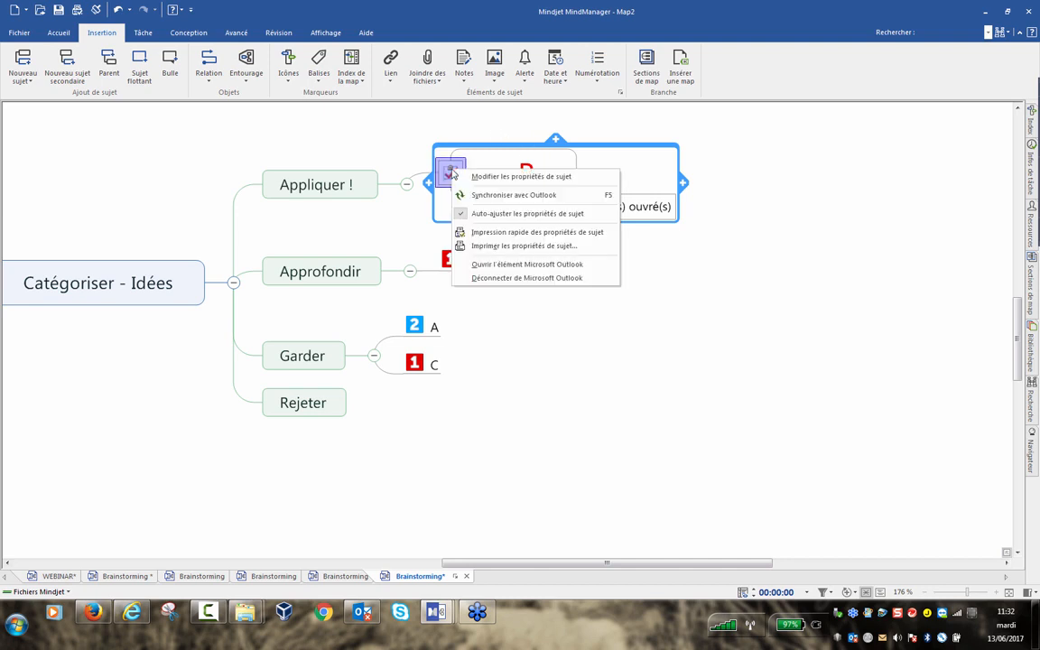
left_click(511, 263)
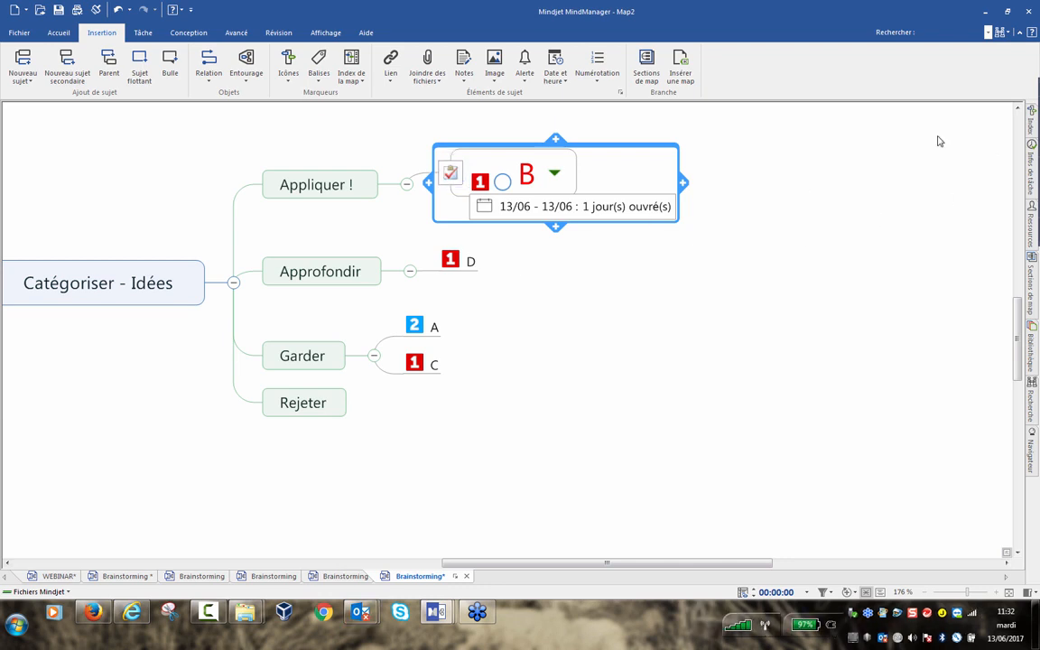
mouse_move(360, 613)
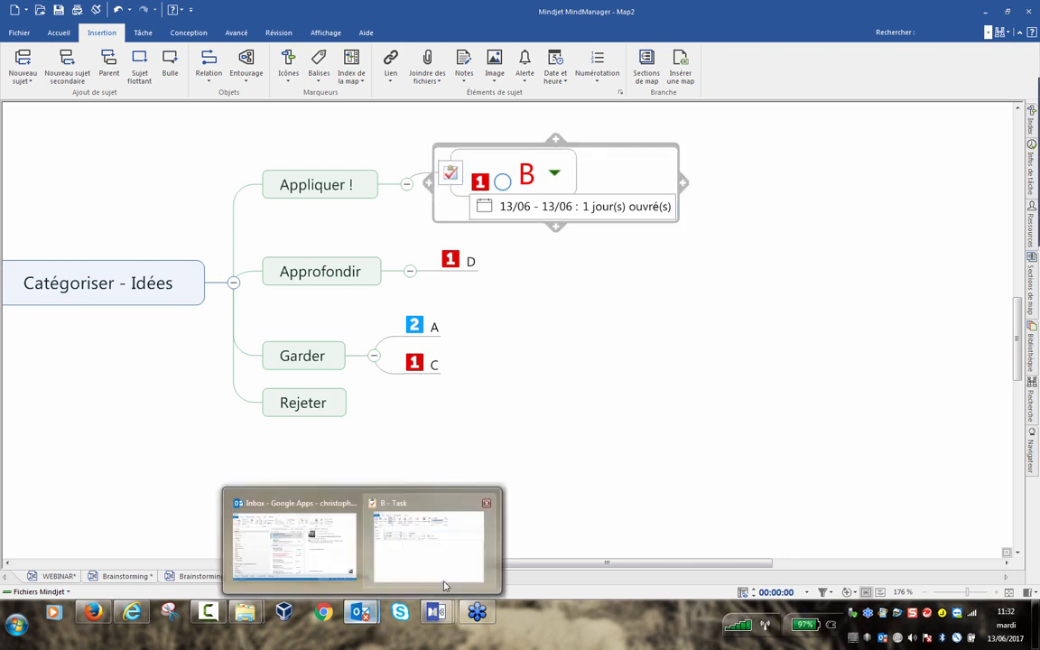
left_click(430, 541)
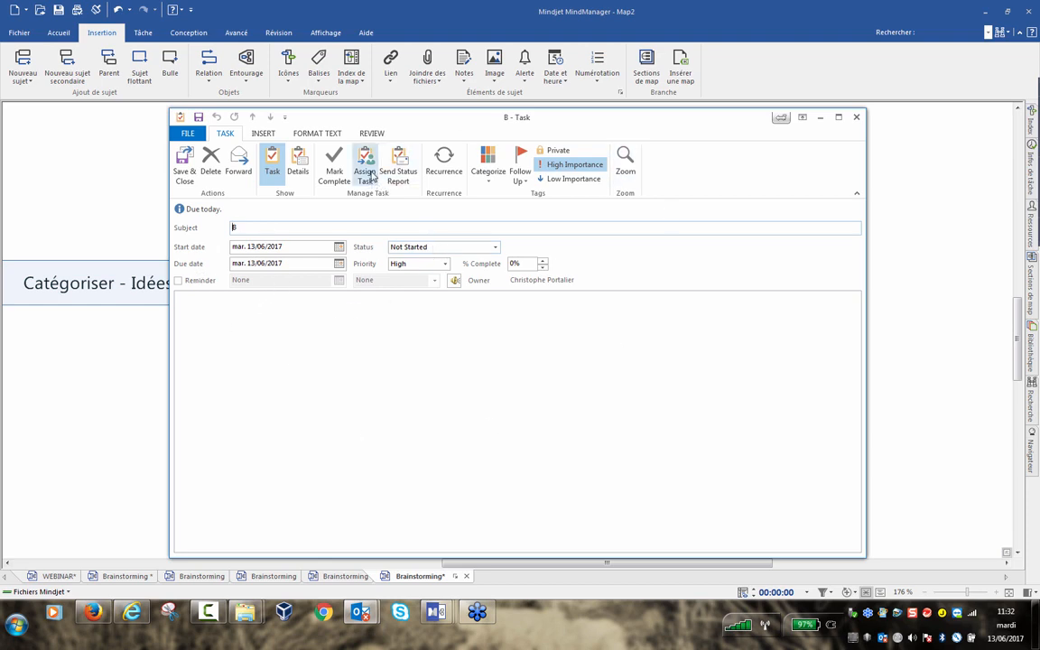
- Assign task B to another person, entering the recipient's e-mail address from the suggestions
left_click(366, 173)
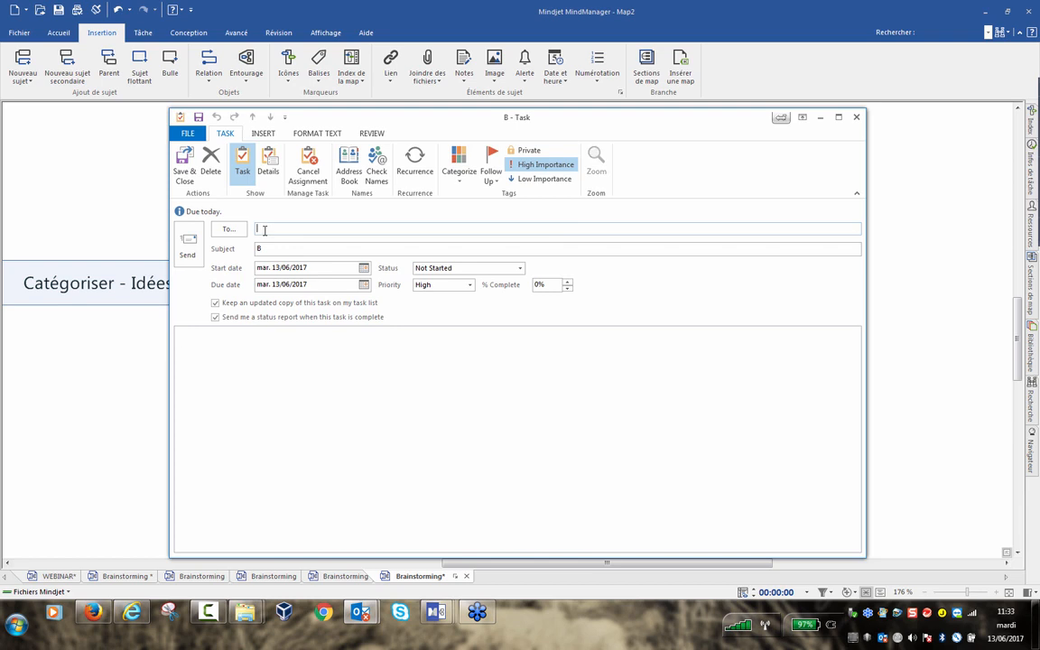
type("chris")
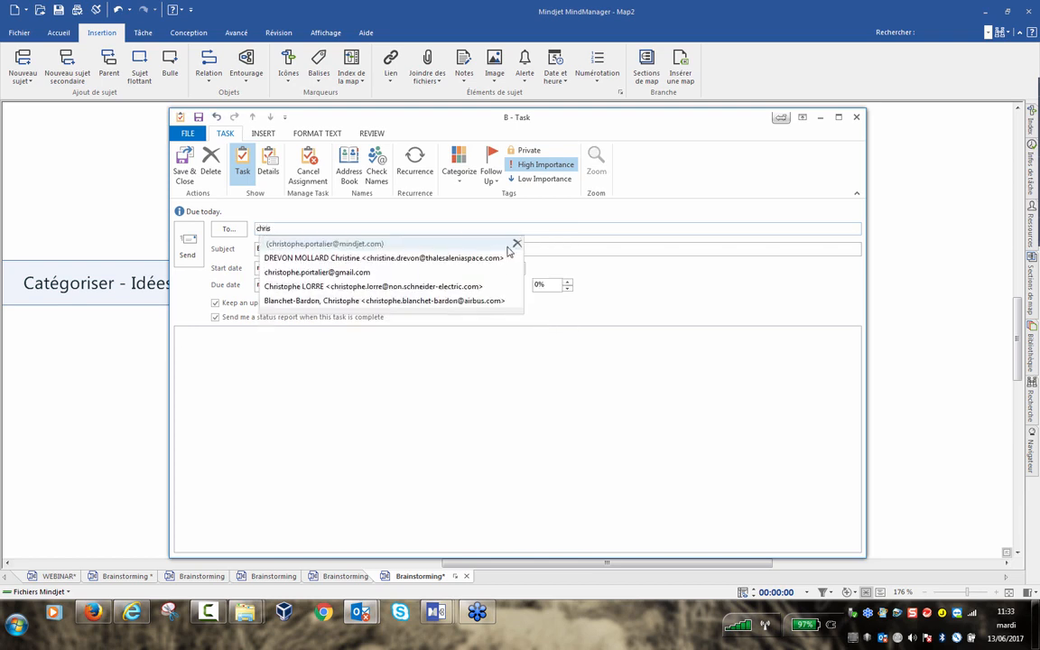
left_click(355, 247)
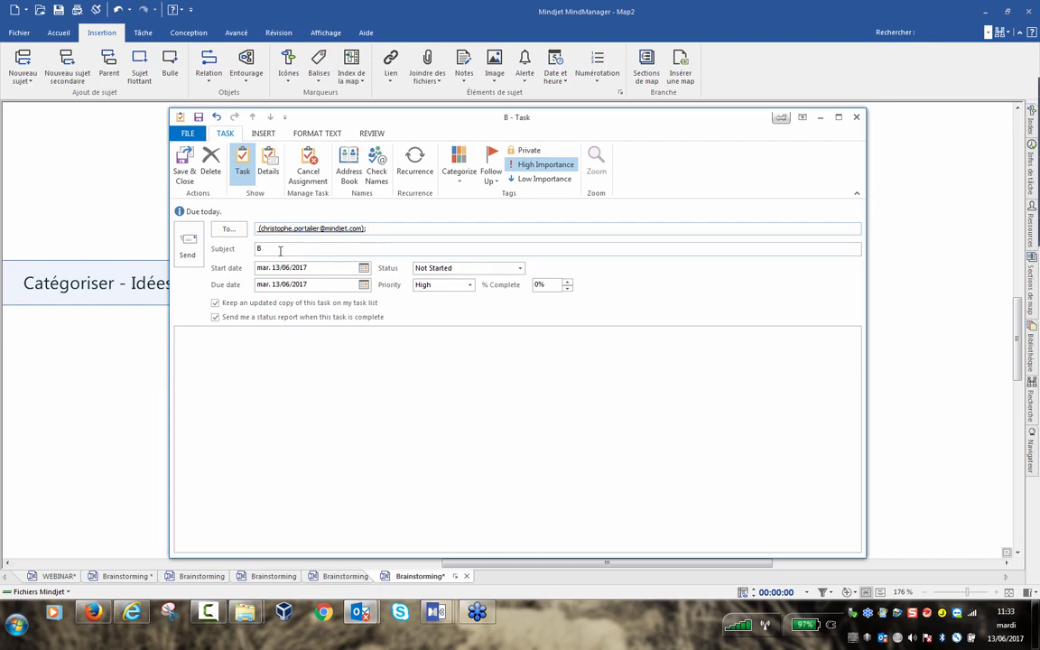
left_click(432, 226)
- Set the task's status to In Progress, its priority to High and its completion to 75%
left_click(520, 269)
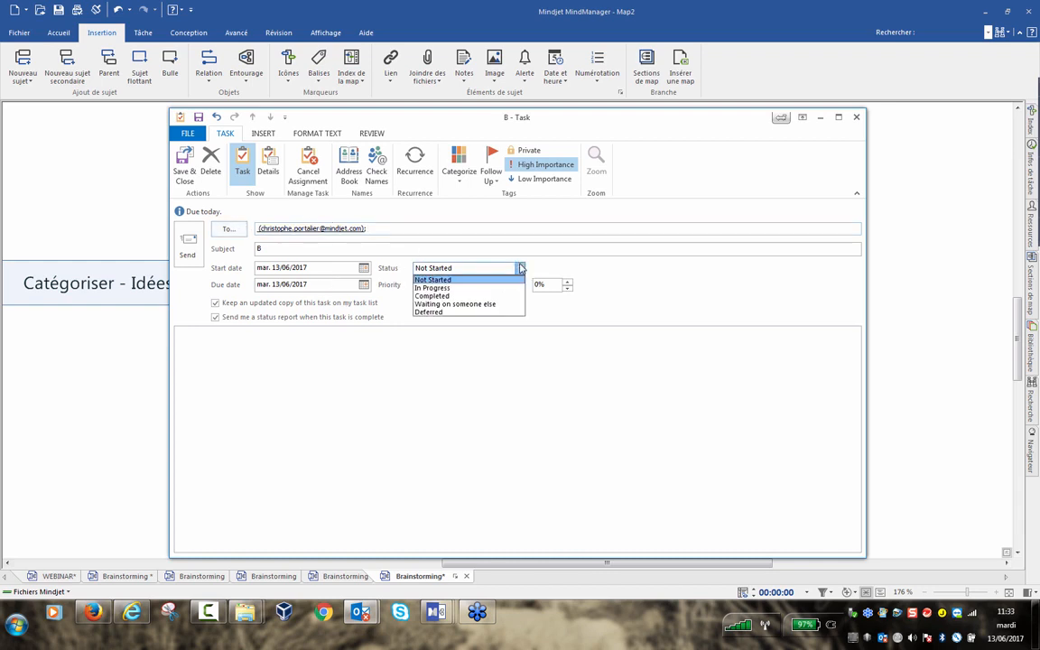
left_click(451, 289)
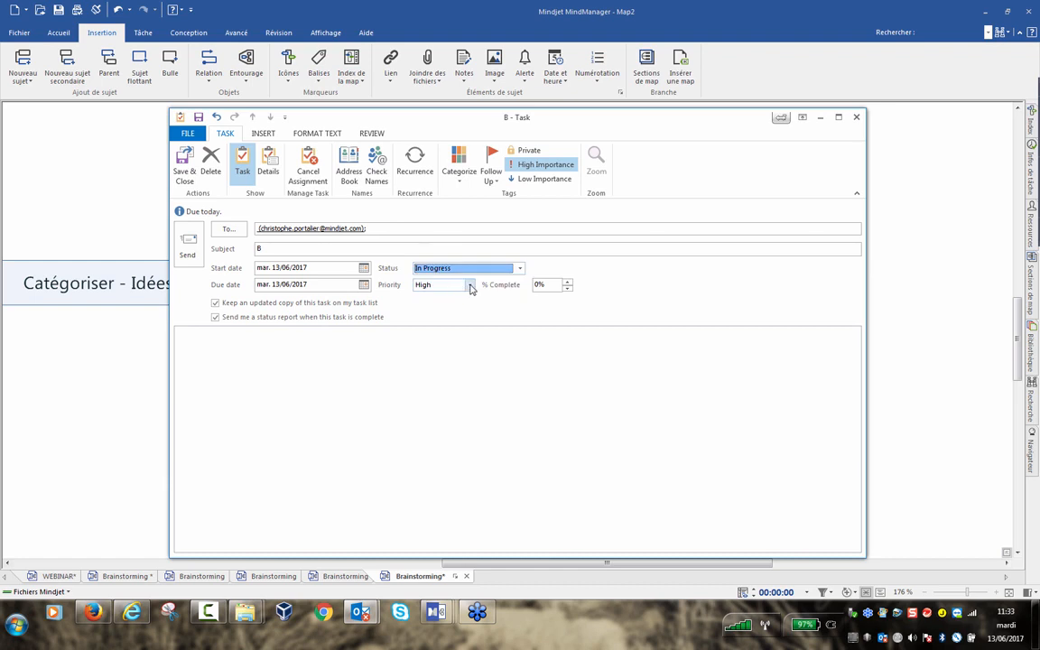
left_click(469, 285)
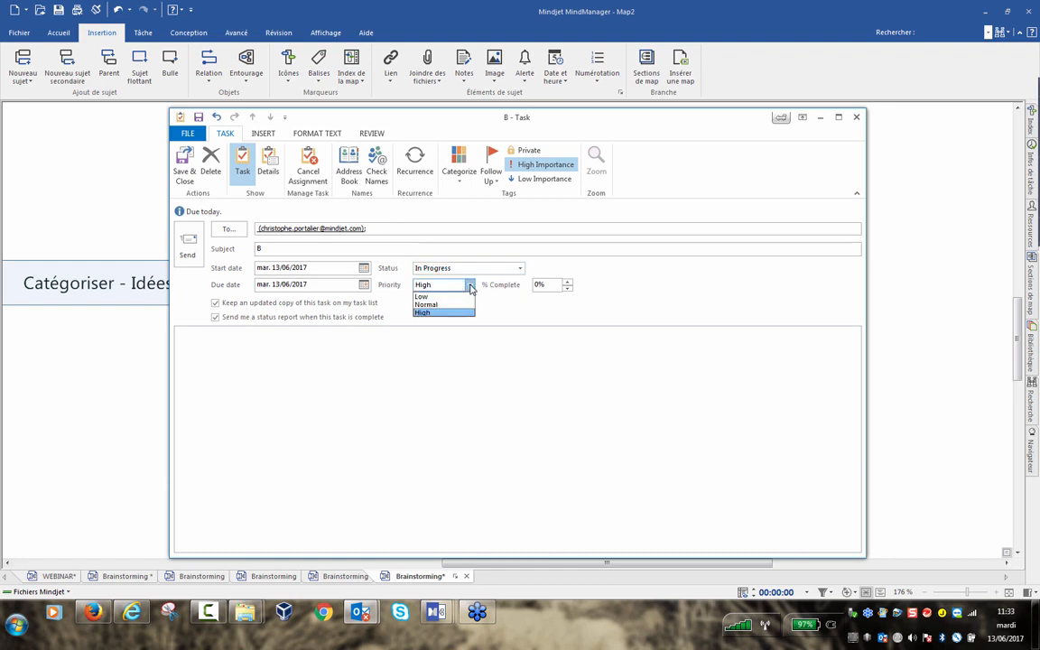
left_click(428, 312)
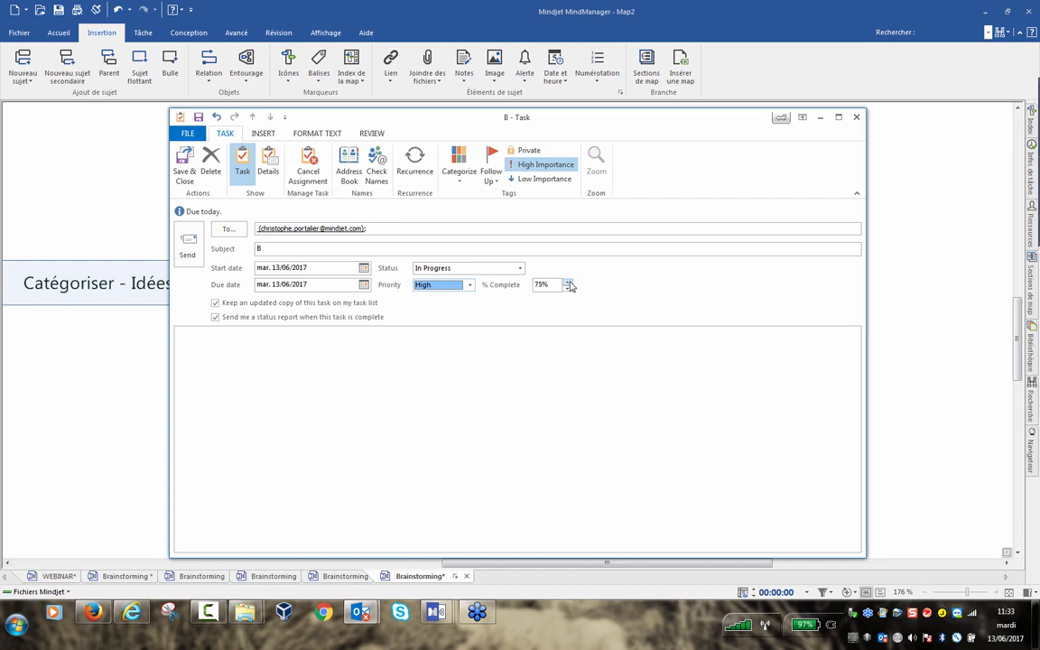
- Write "Attention" in the body of the task and attach the file logo partner.pub from the Documents library
left_click(296, 352)
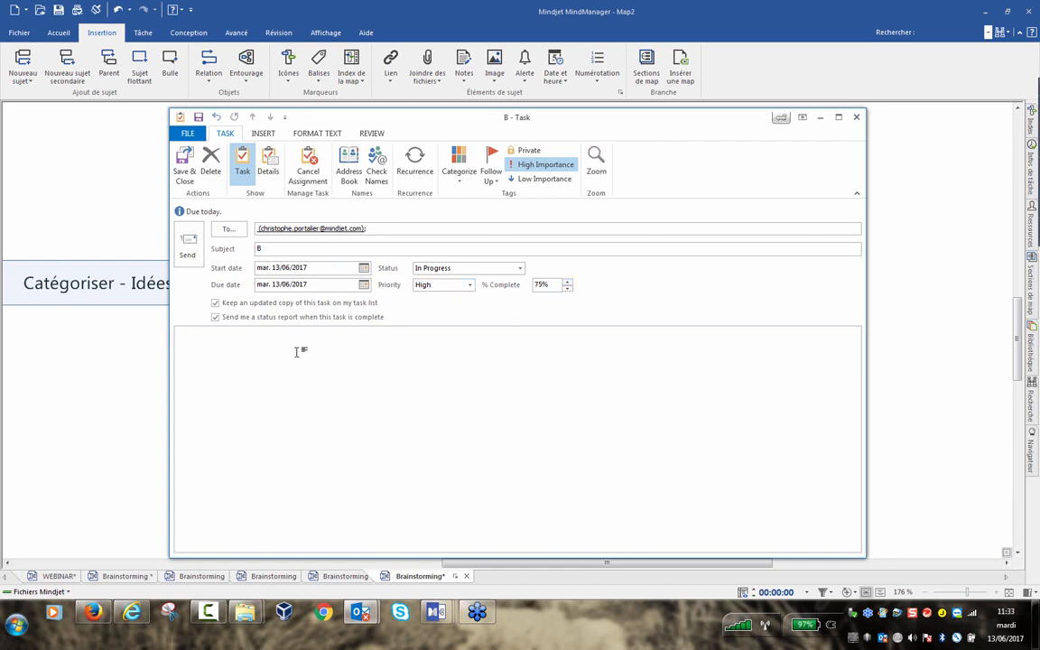
type("Attention")
left_click(263, 133)
left_click(184, 171)
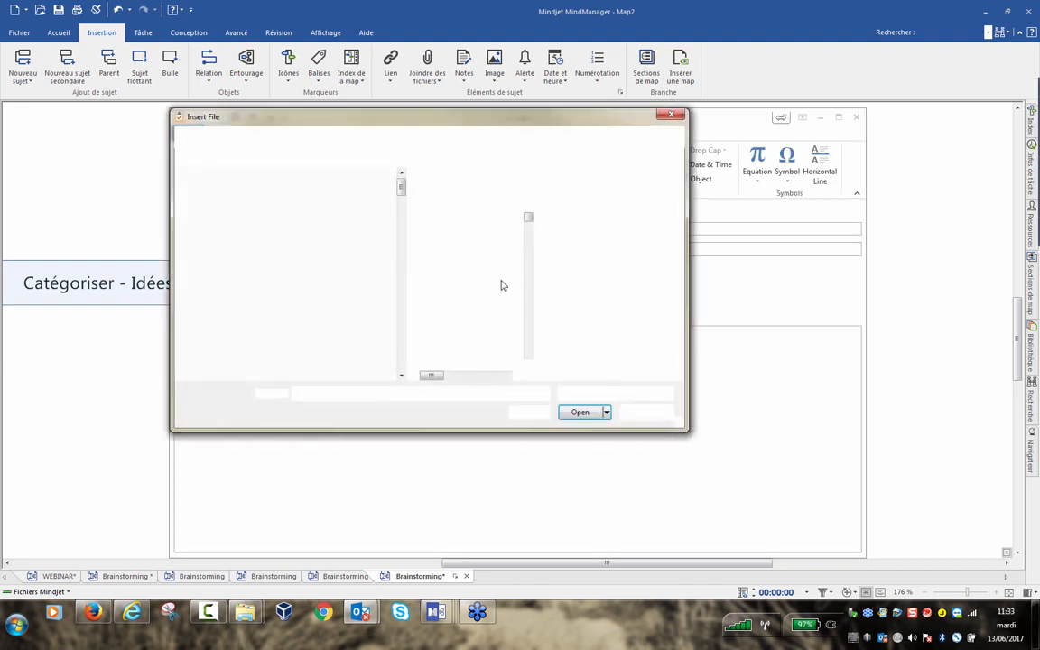
left_click_drag(530, 218, 531, 322)
left_click(468, 238)
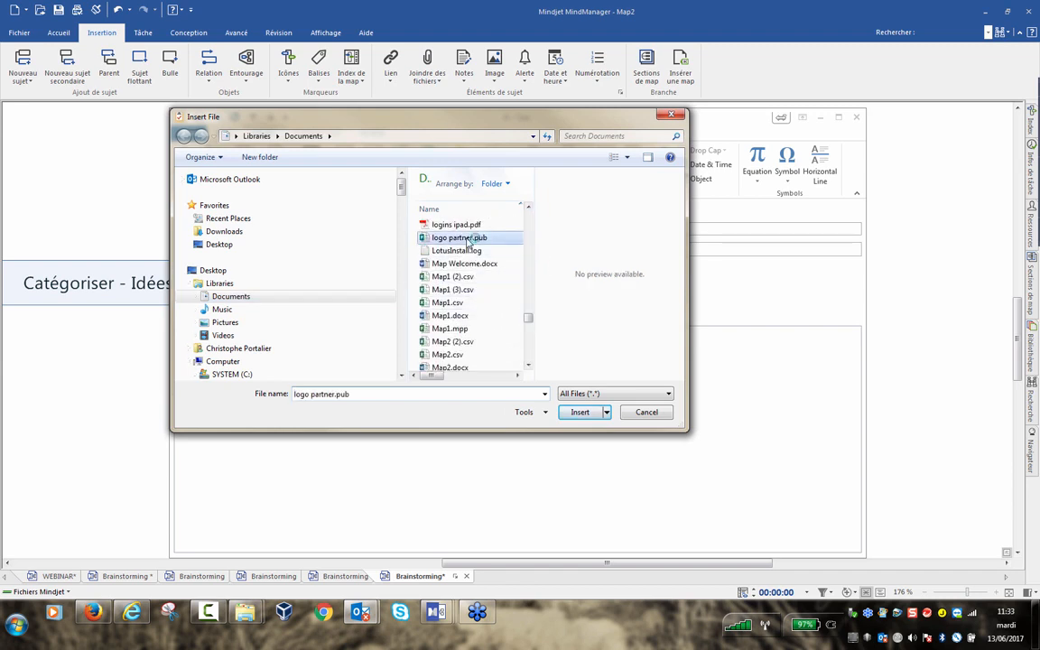
left_click(579, 412)
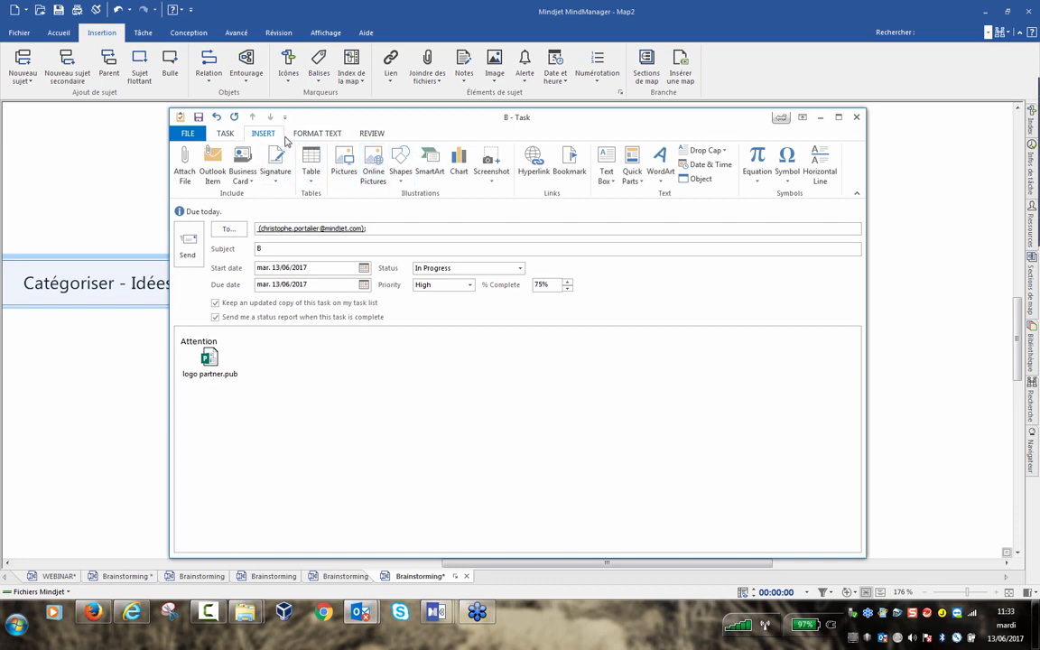
- Save and close the Outlook task, and synchronise topic B in the map with Outlook
left_click(224, 133)
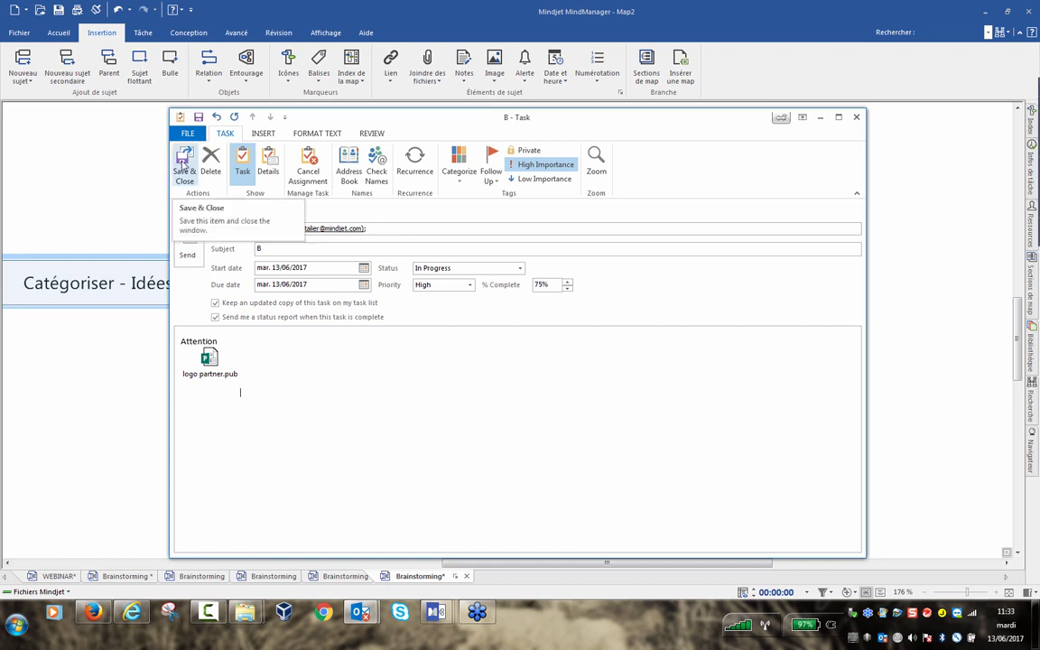
left_click(184, 165)
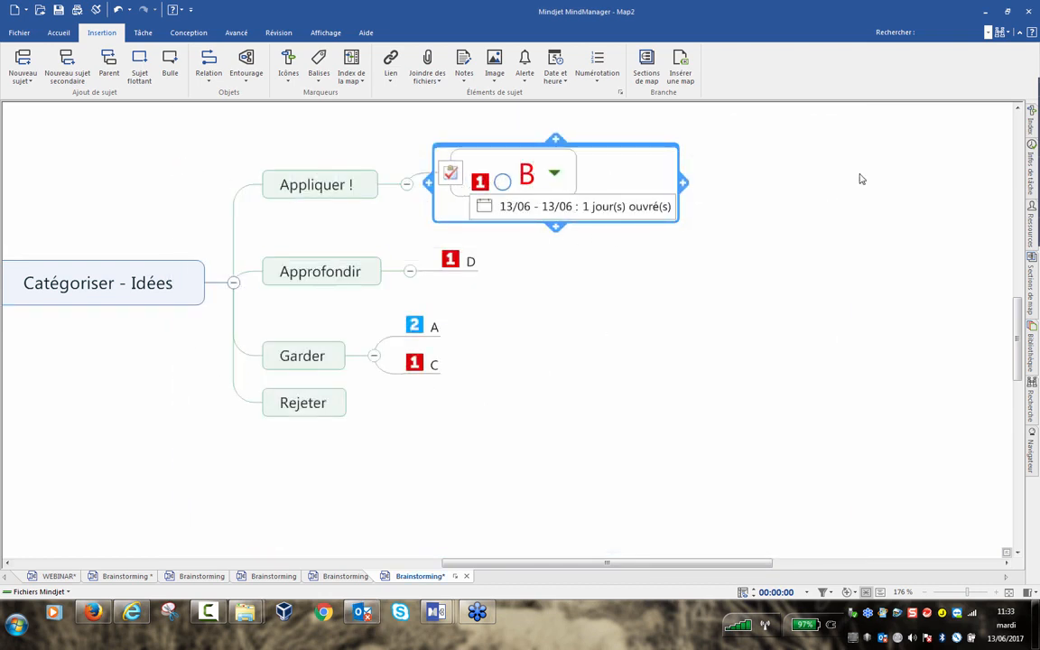
scroll(916, 303, "up", 2)
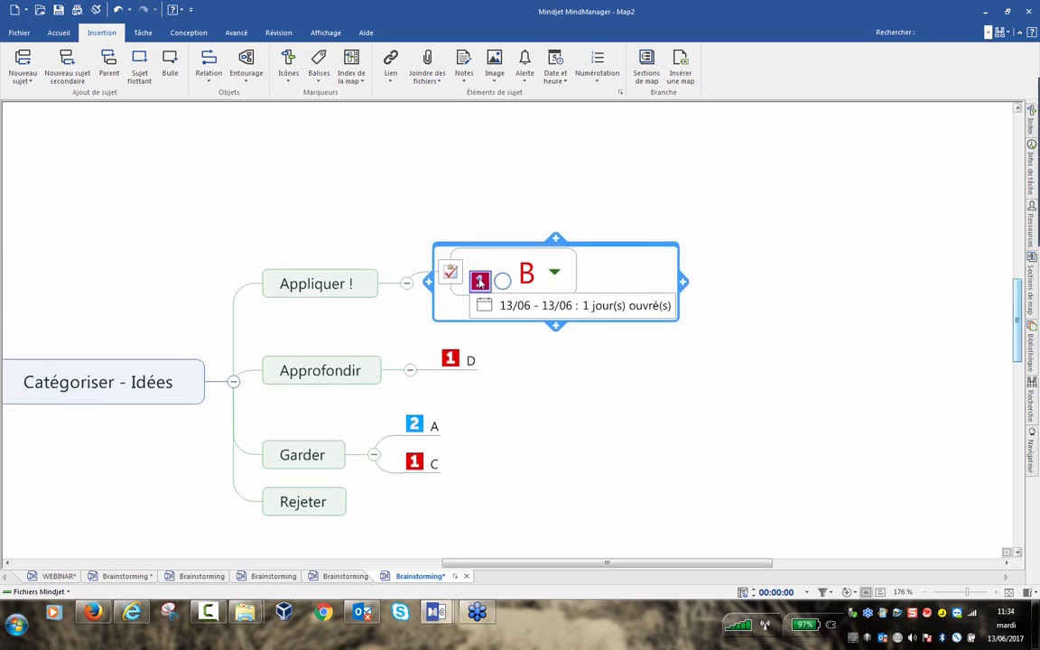
left_click(451, 273)
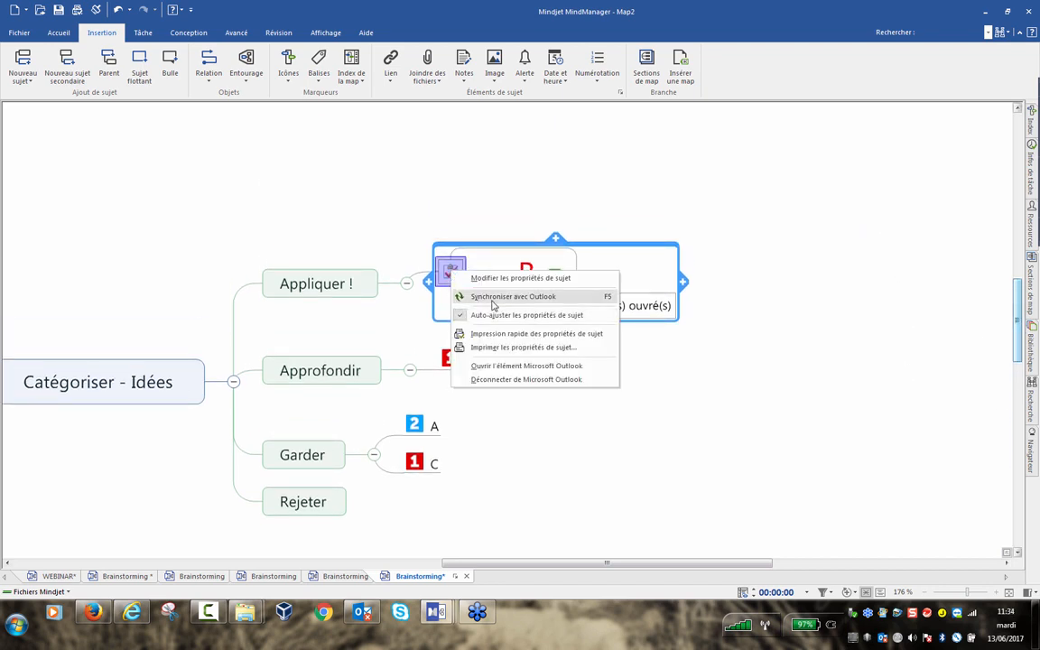
left_click(462, 297)
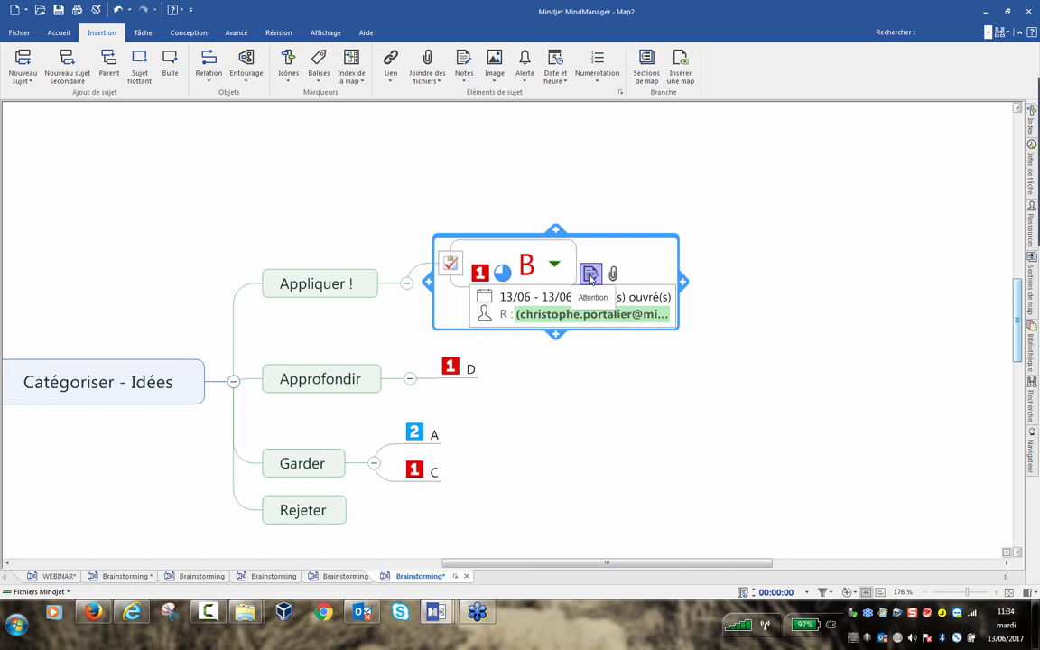
mouse_move(614, 276)
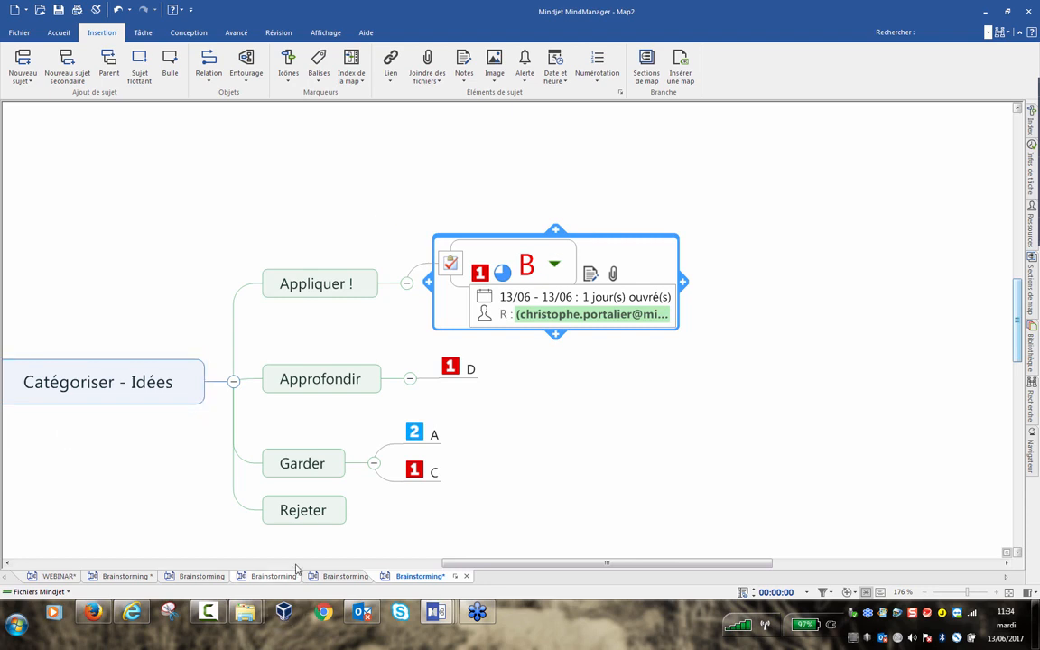
- In the Scenarios.mmap map, move the floating topics GHI, DEF and ABC under Approuvé(s)
left_click(202, 578)
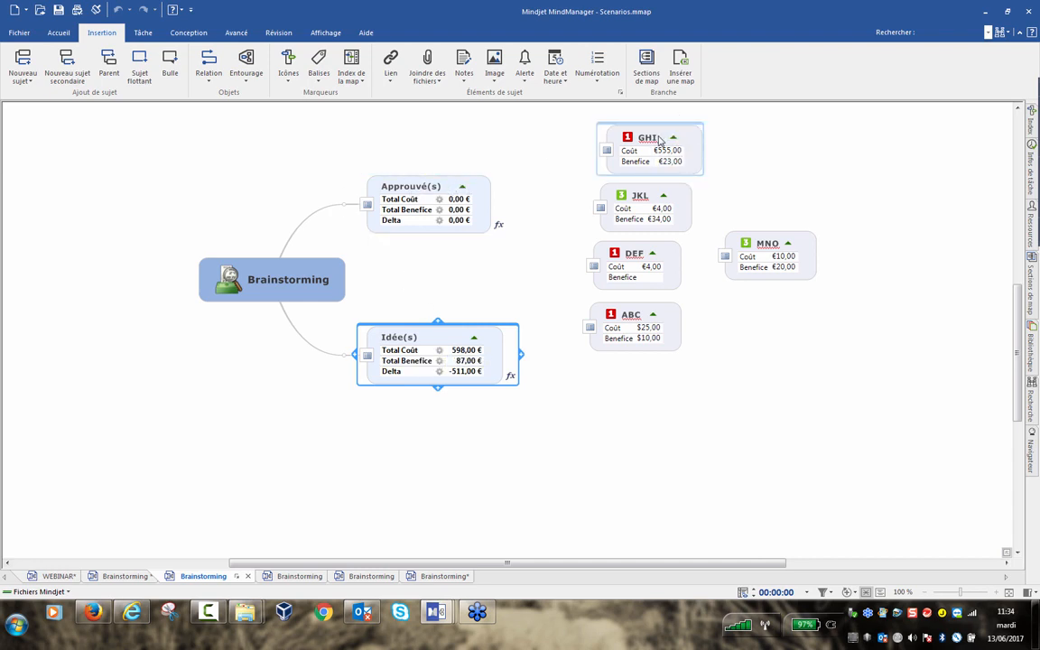
left_click_drag(659, 140, 513, 195)
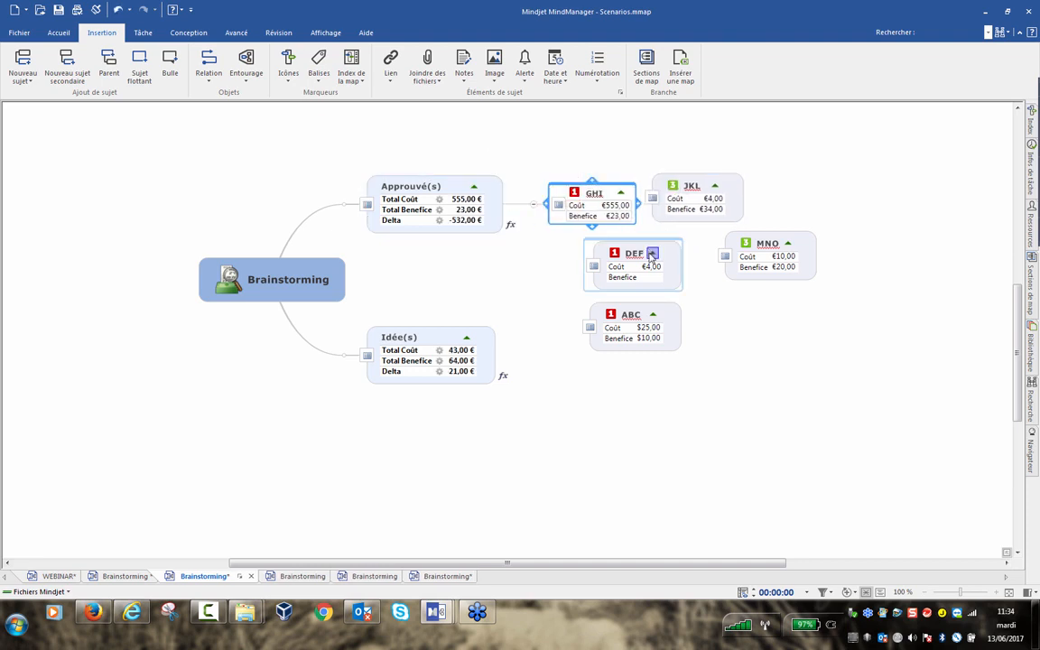
left_click_drag(652, 256, 530, 237)
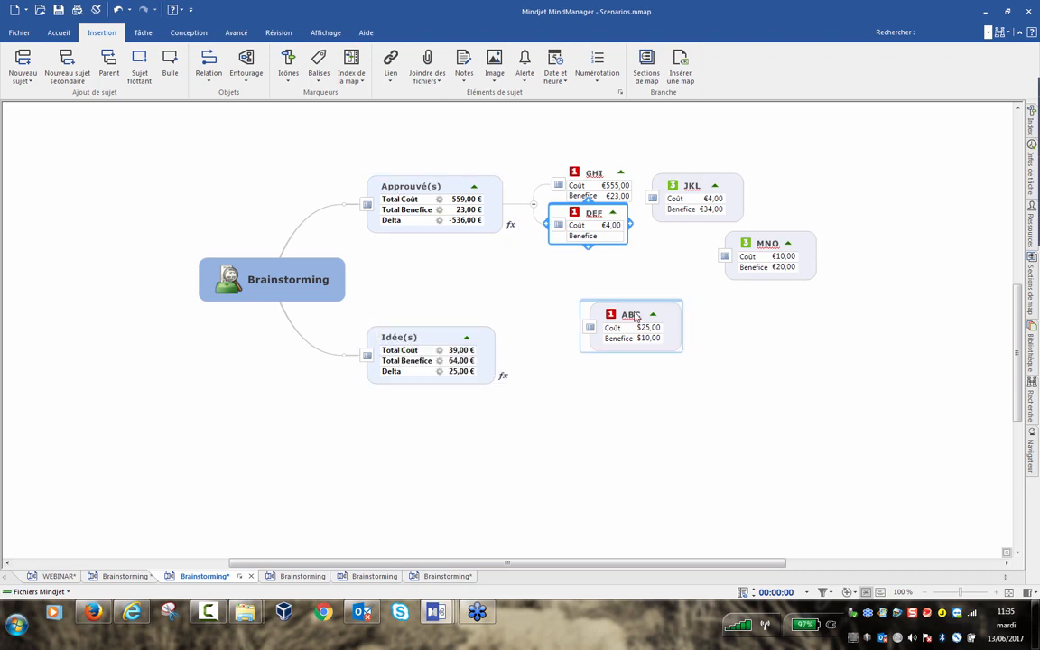
left_click_drag(635, 316, 531, 248)
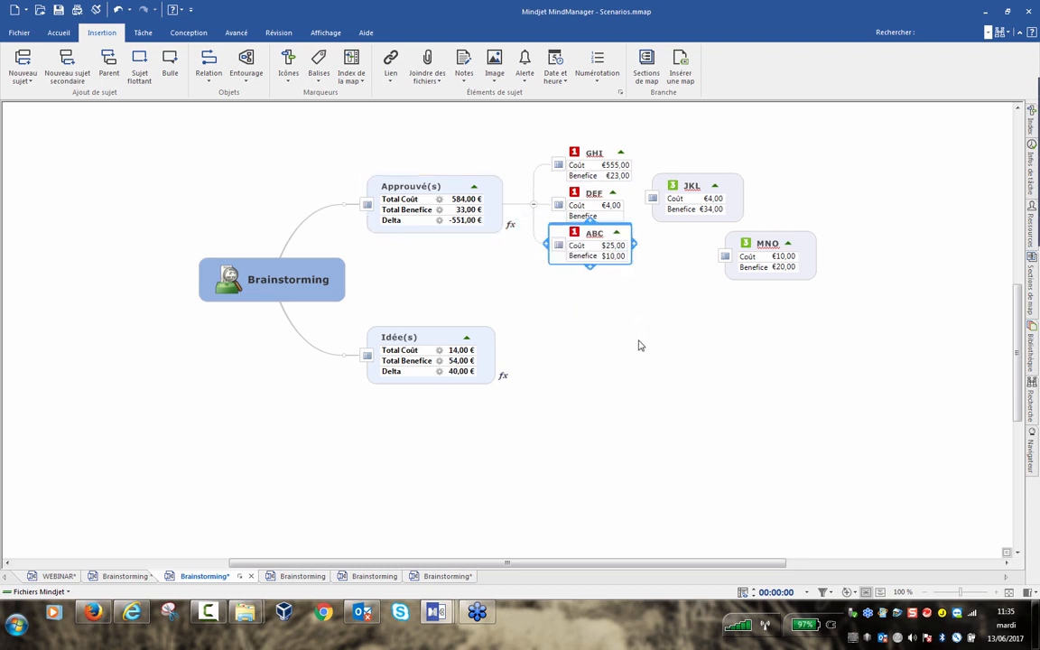
- In the Scenarios (2).mmap map, attach GHI and DEF as subtopics of JKL, and MNO as a subtopic of GHI
left_click(303, 578)
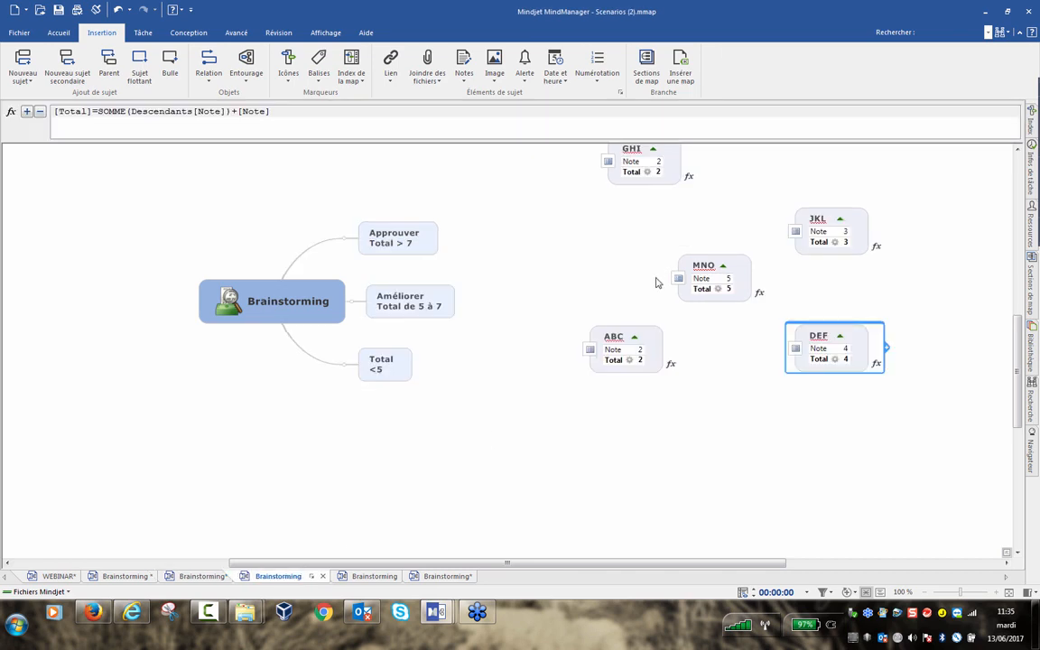
scroll(639, 271, "down", 3)
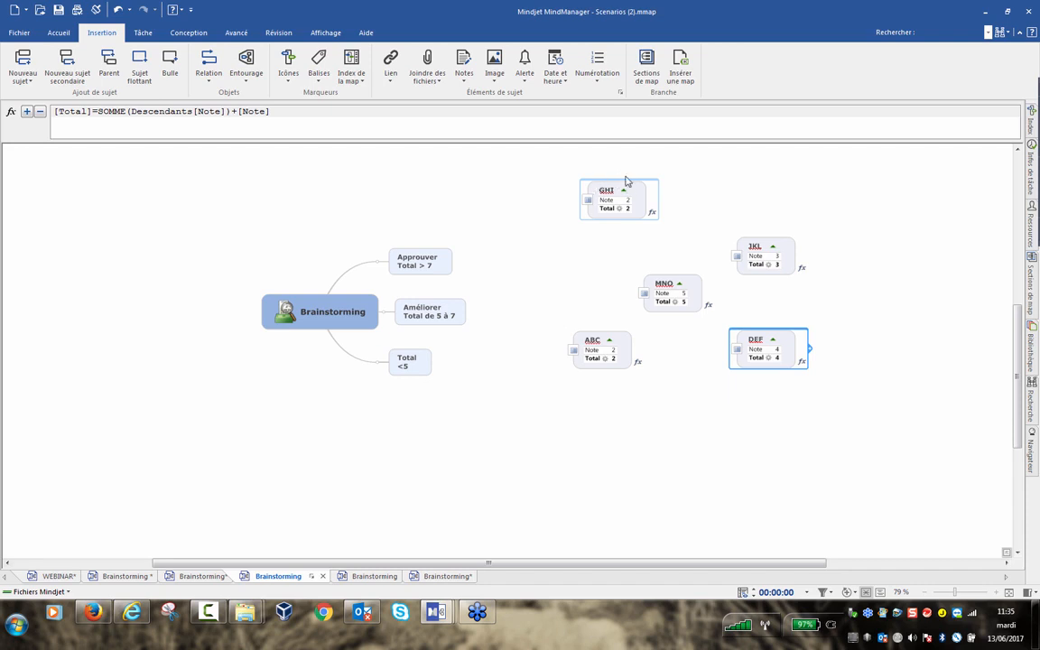
left_click_drag(627, 182, 828, 262)
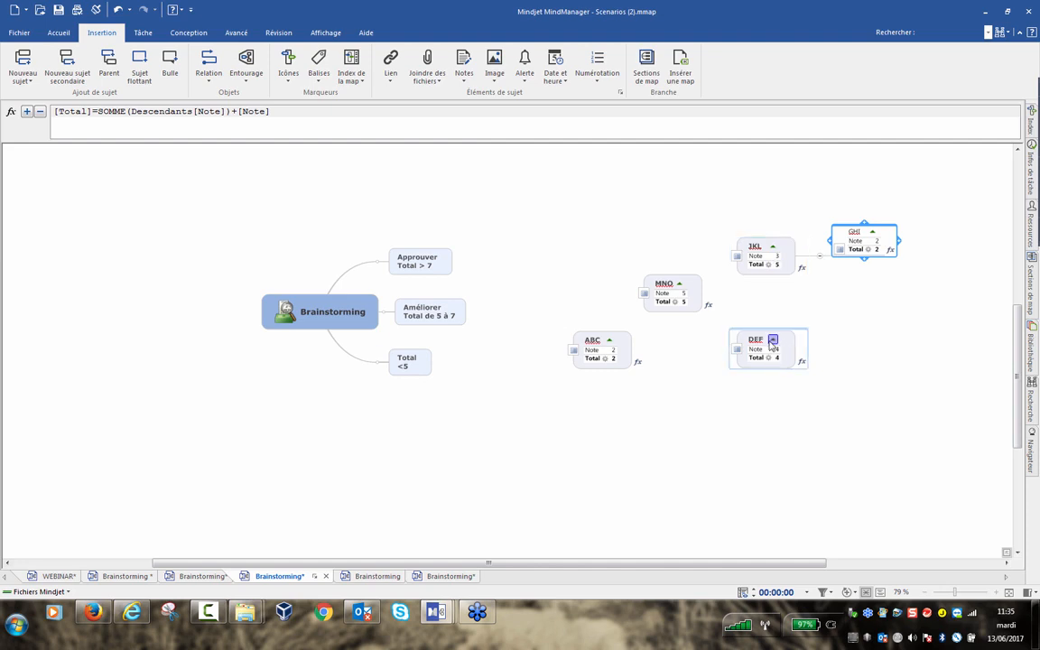
left_click_drag(778, 353, 853, 271)
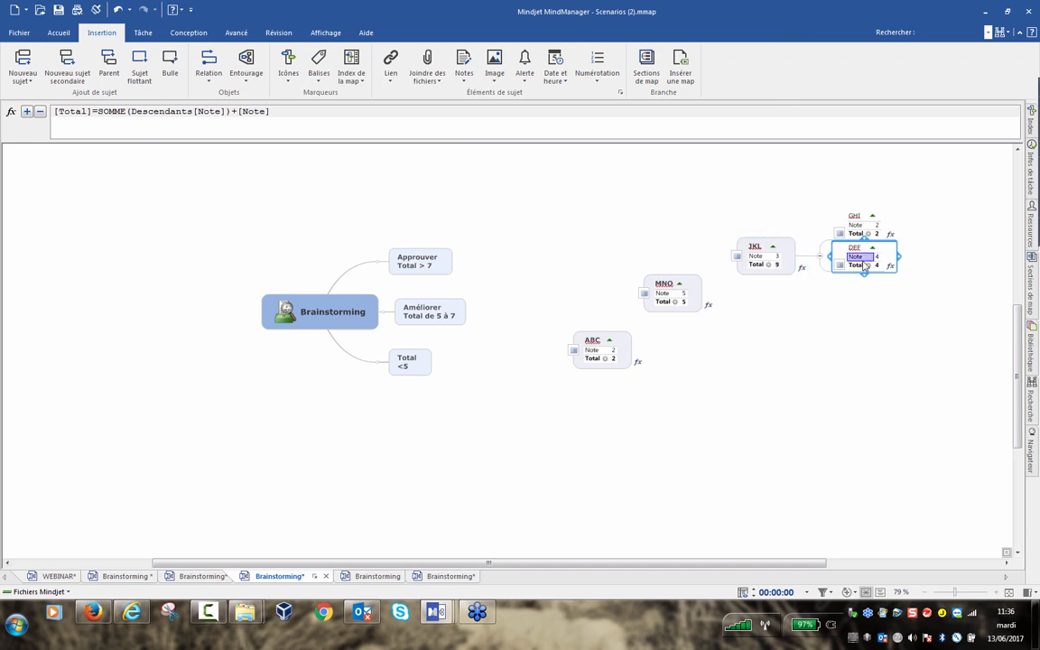
left_click_drag(680, 290, 923, 225)
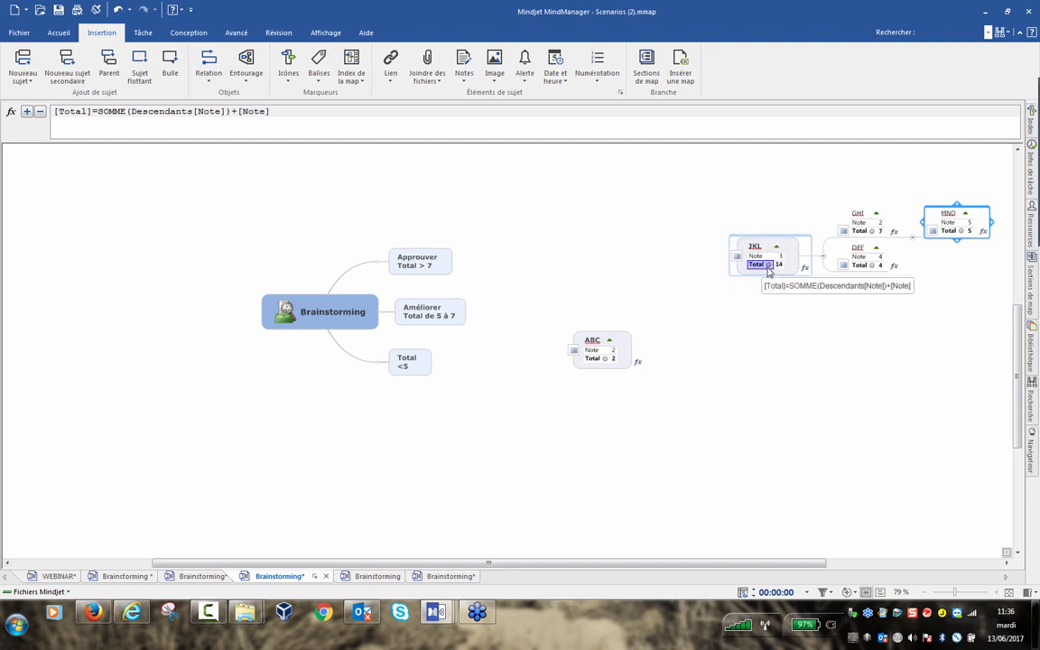
- Move JKL with its subtopics under "Approuver Total > 7", and ABC under "Total <5"
left_click_drag(767, 246, 456, 249)
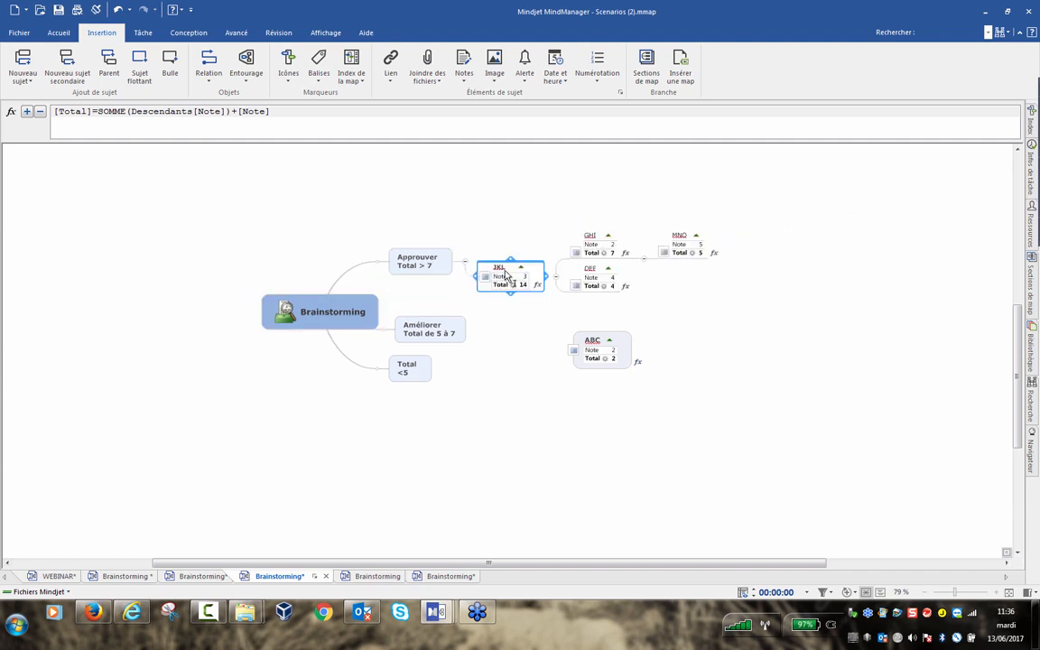
left_click(621, 341)
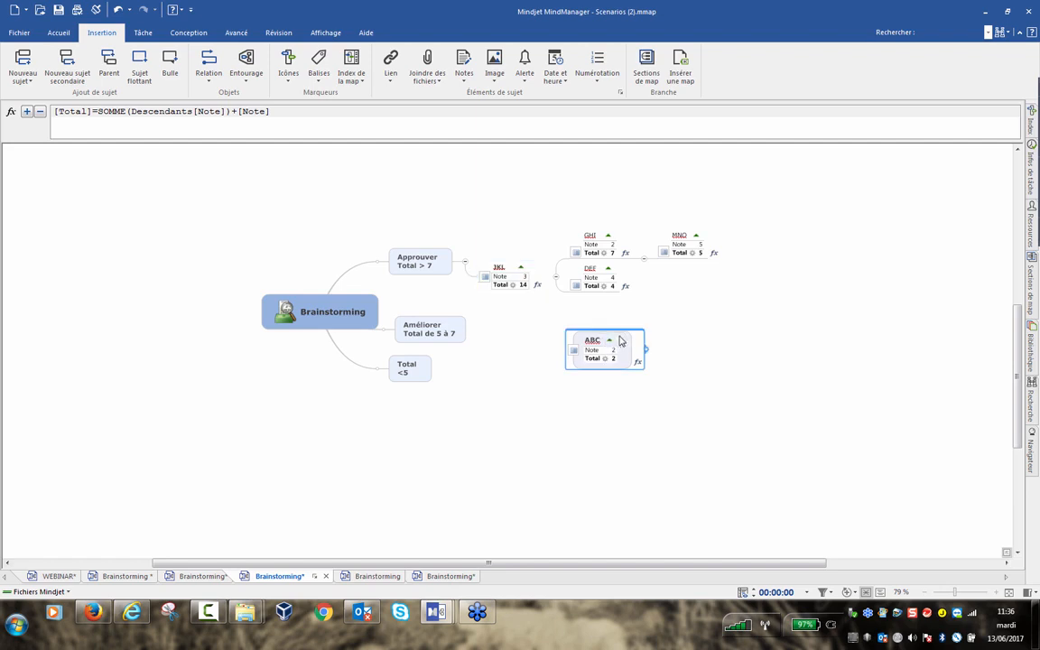
left_click_drag(620, 341, 438, 381)
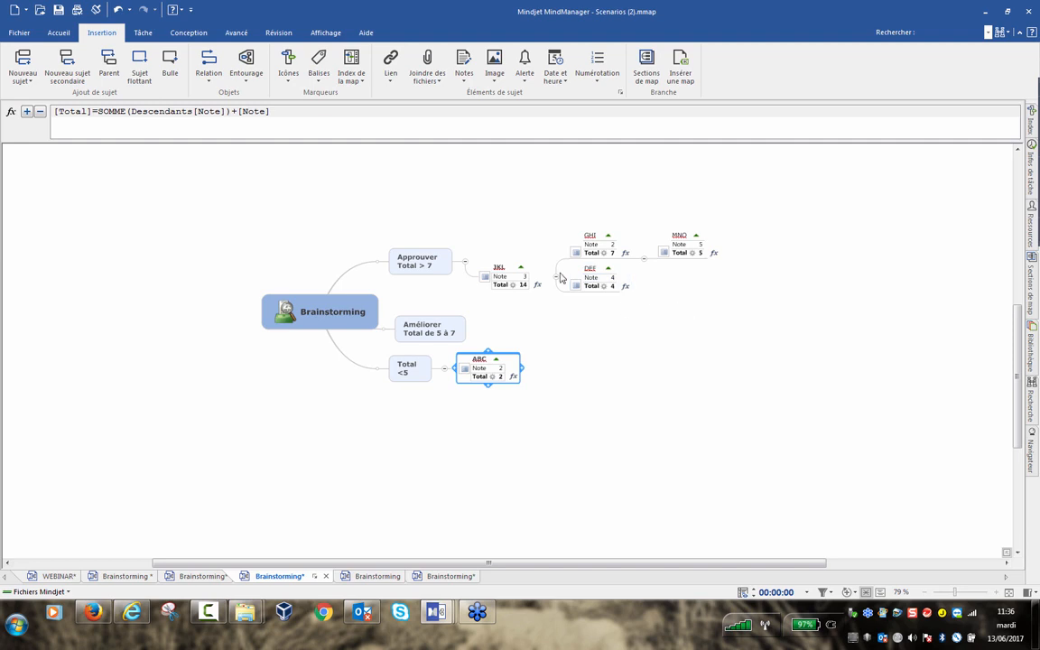
left_click(241, 36)
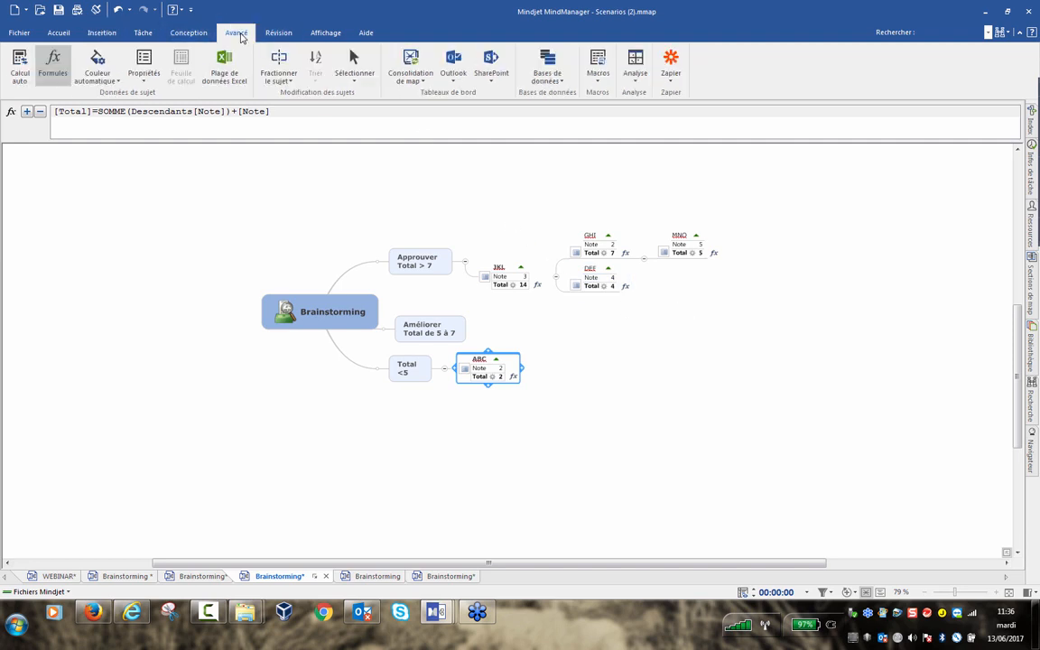
left_click(51, 65)
- Return to the FR Brainstorming Basics map and expand the "Après la séance" branch
left_click(389, 575)
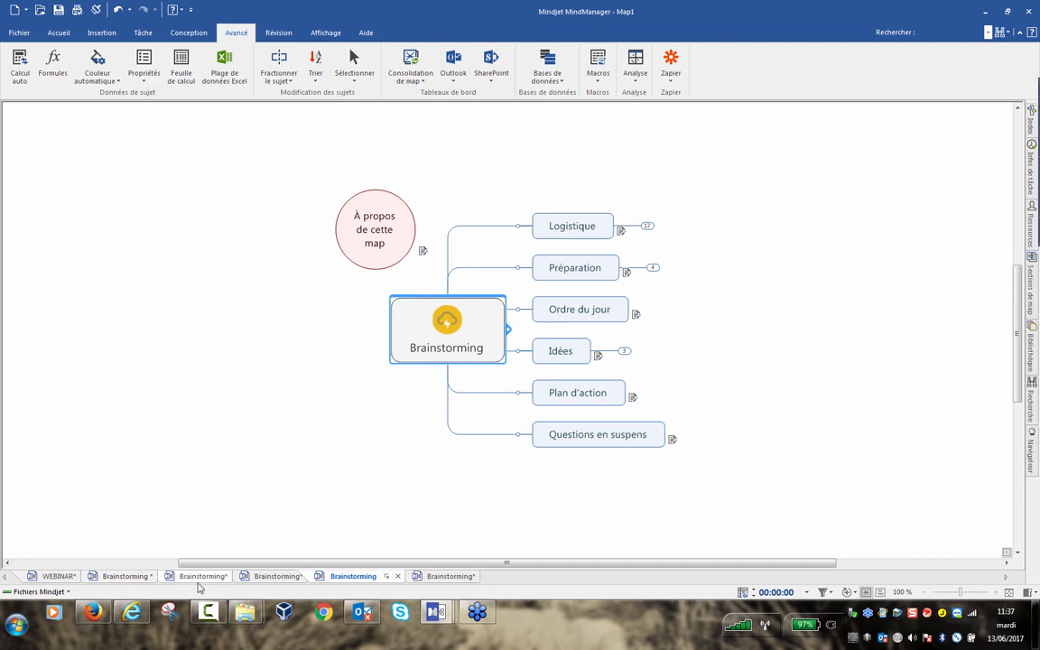
left_click(126, 576)
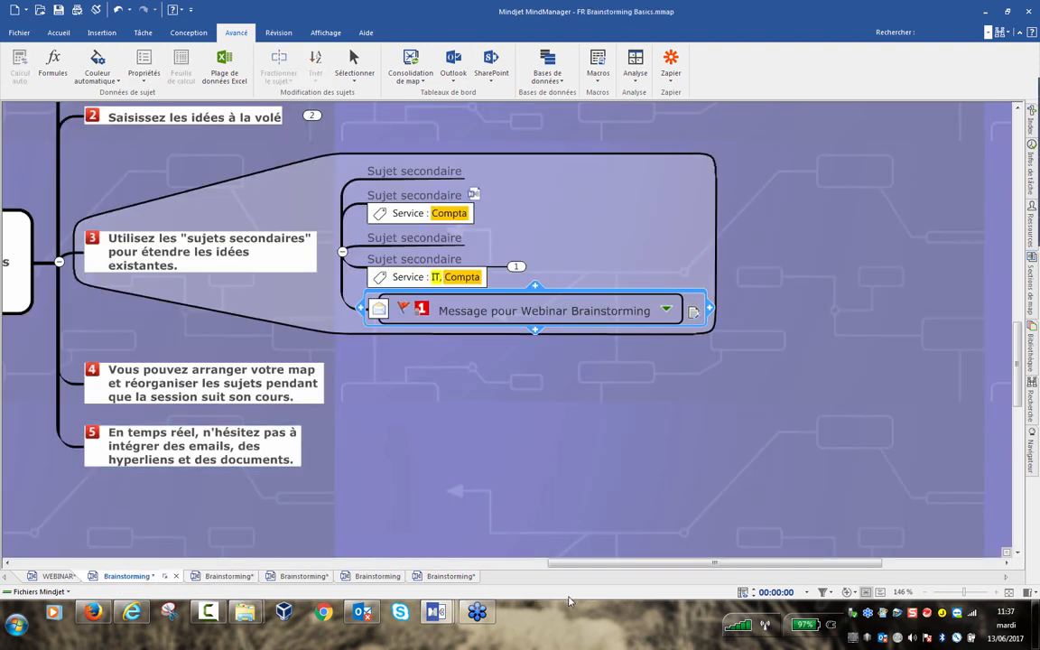
left_click_drag(632, 564, 169, 502)
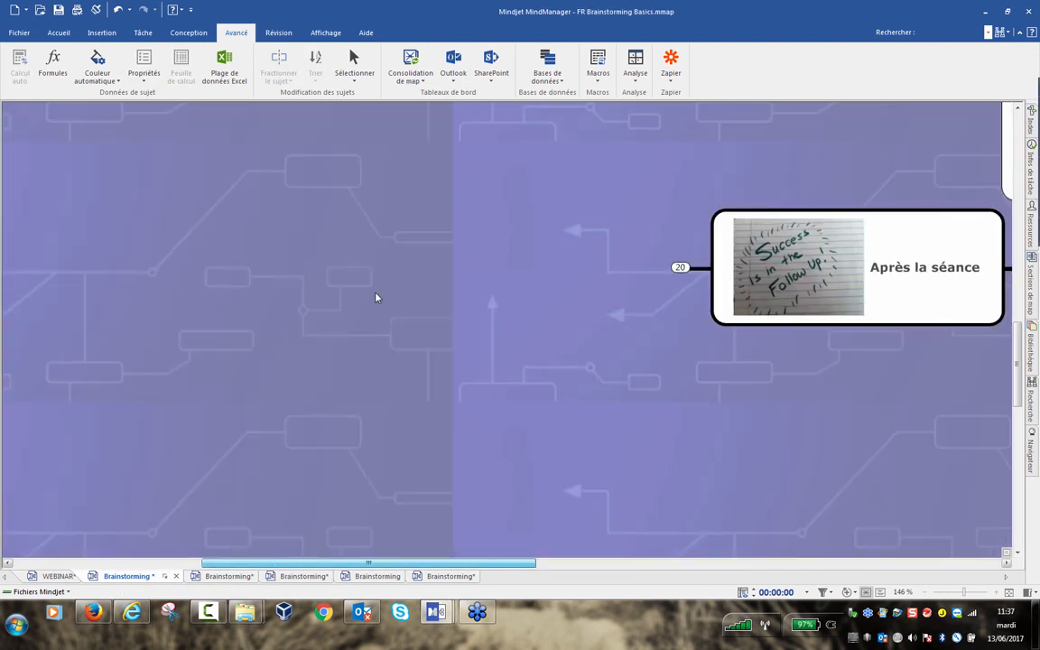
left_click(678, 269)
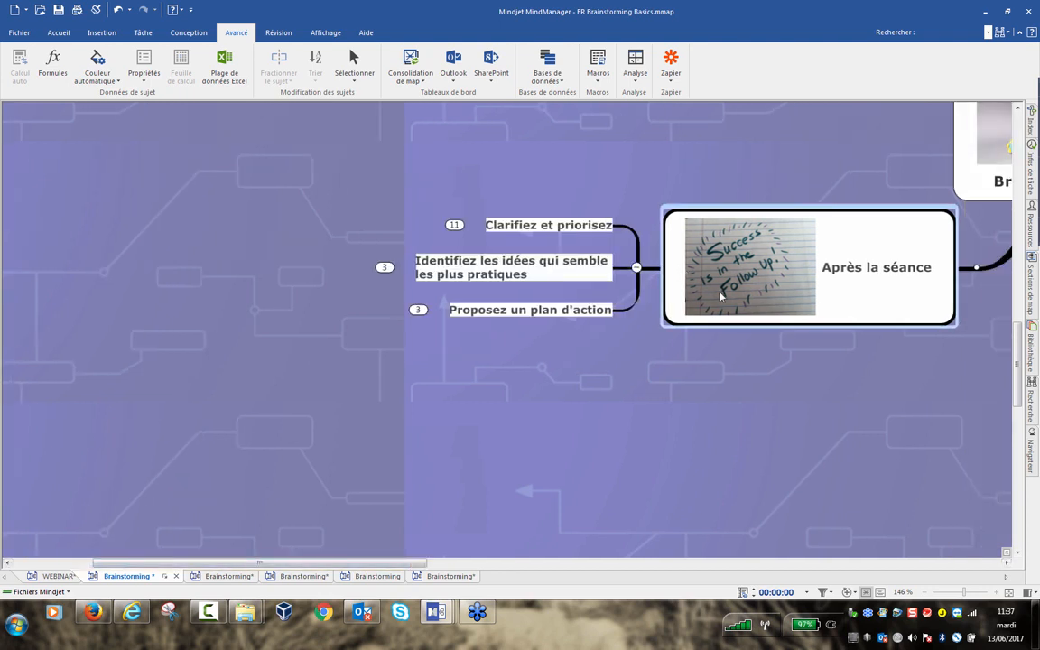
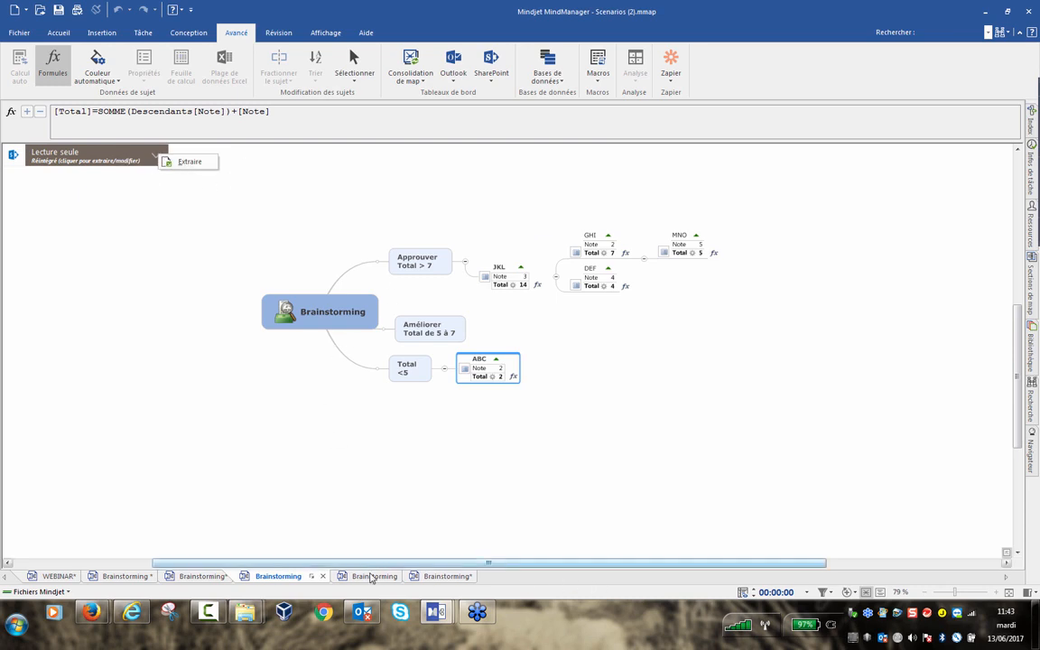
- Look over the FR Brainstorming Basics map and Map1, and return to the Scenarios (2) map
left_click(126, 576)
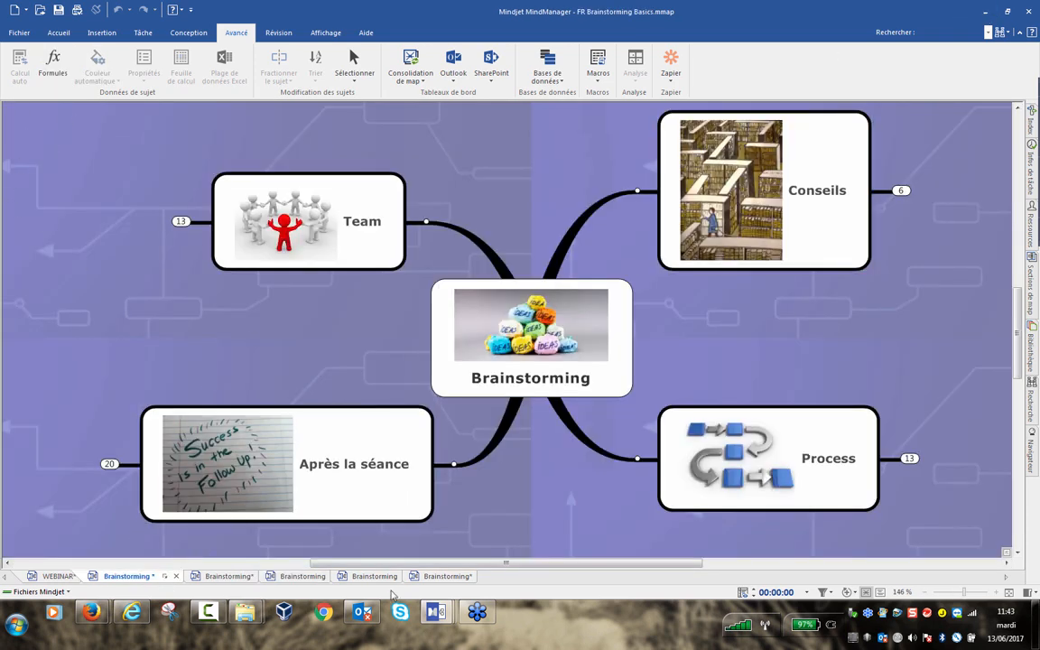
left_click(352, 576)
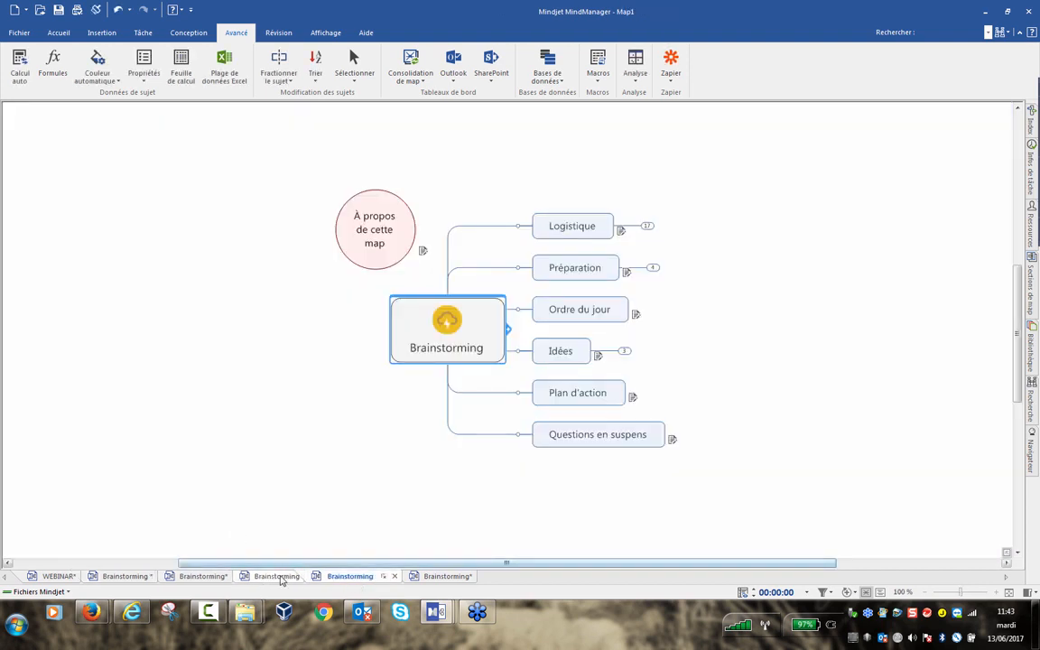
left_click(276, 576)
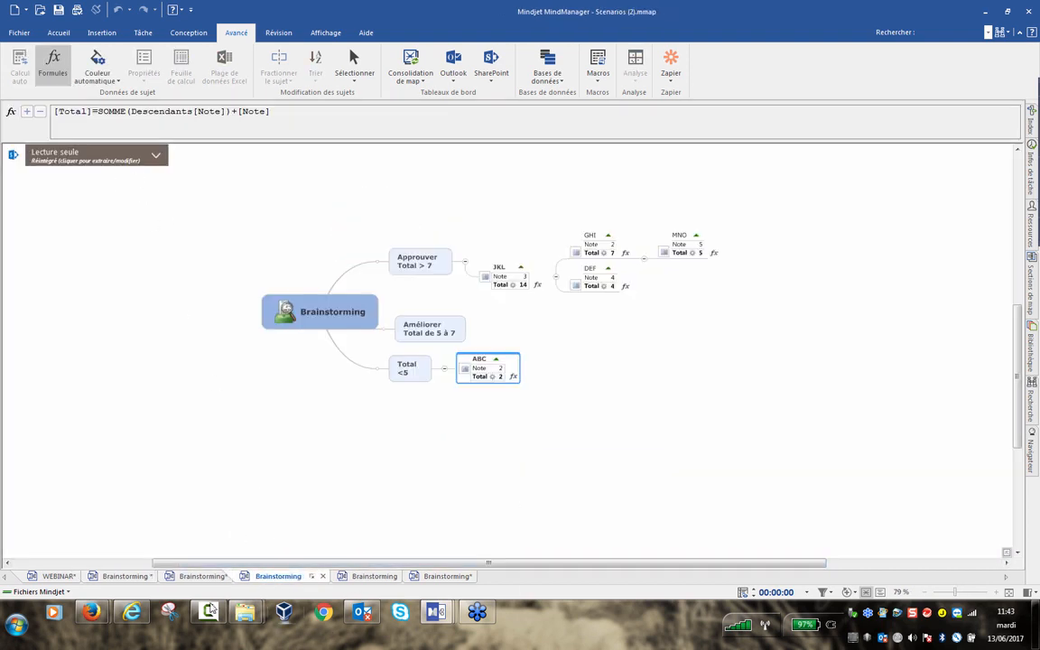
- Switch to the SharePoint team site in Firefox and open the CP - Accueil page from its sitemap
mouse_move(101, 612)
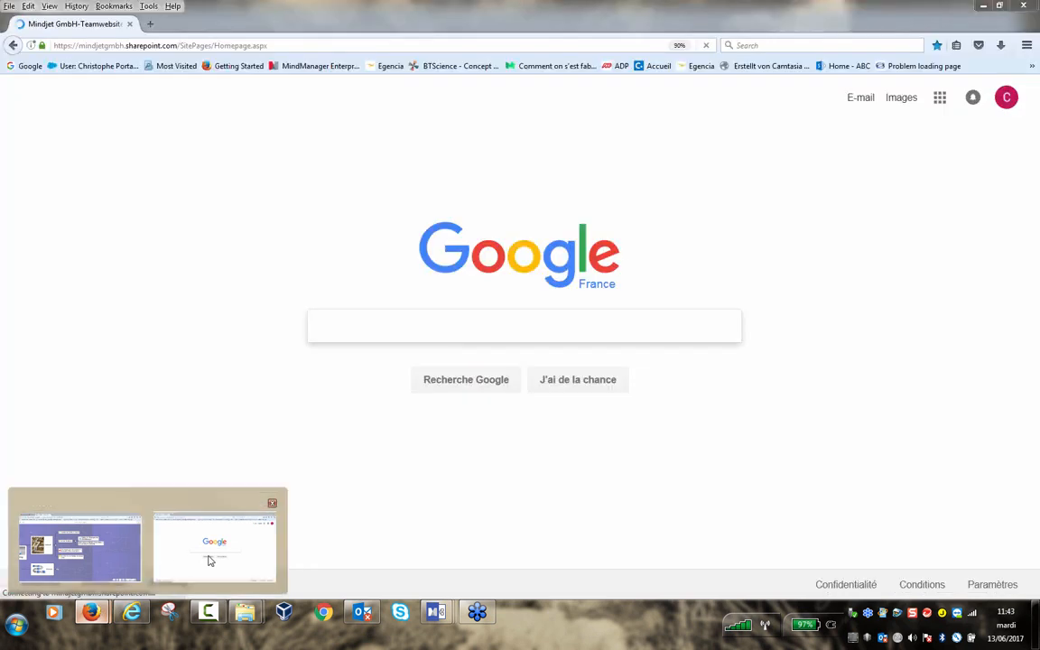
left_click(207, 558)
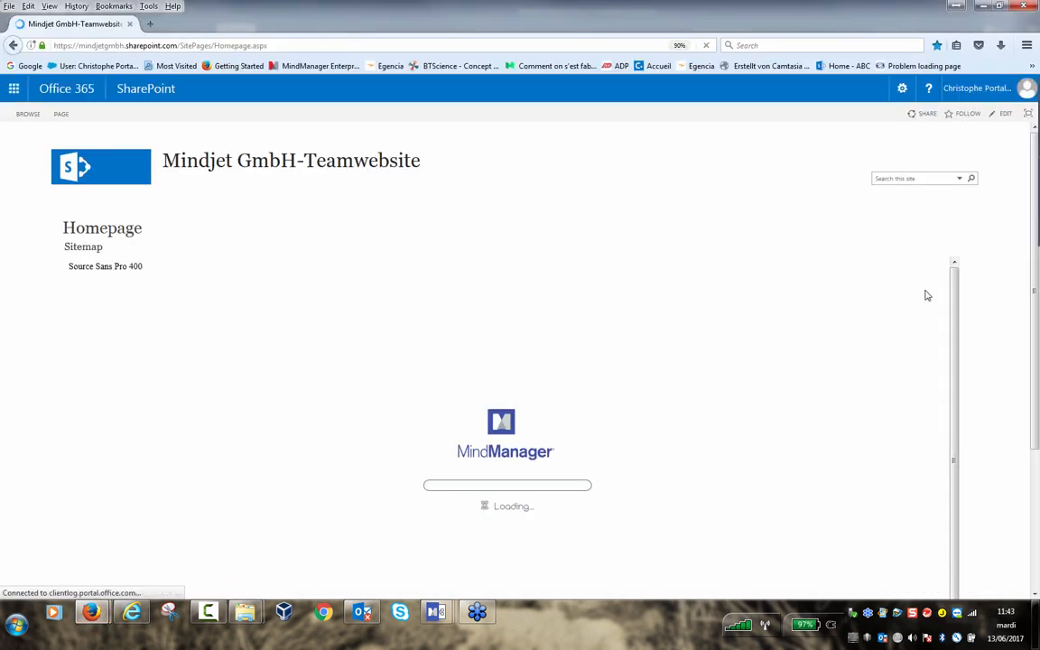
mouse_move(1034, 281)
left_mouse_down()
mouse_move(1034, 341)
mouse_move(1026, 279)
left_mouse_up()
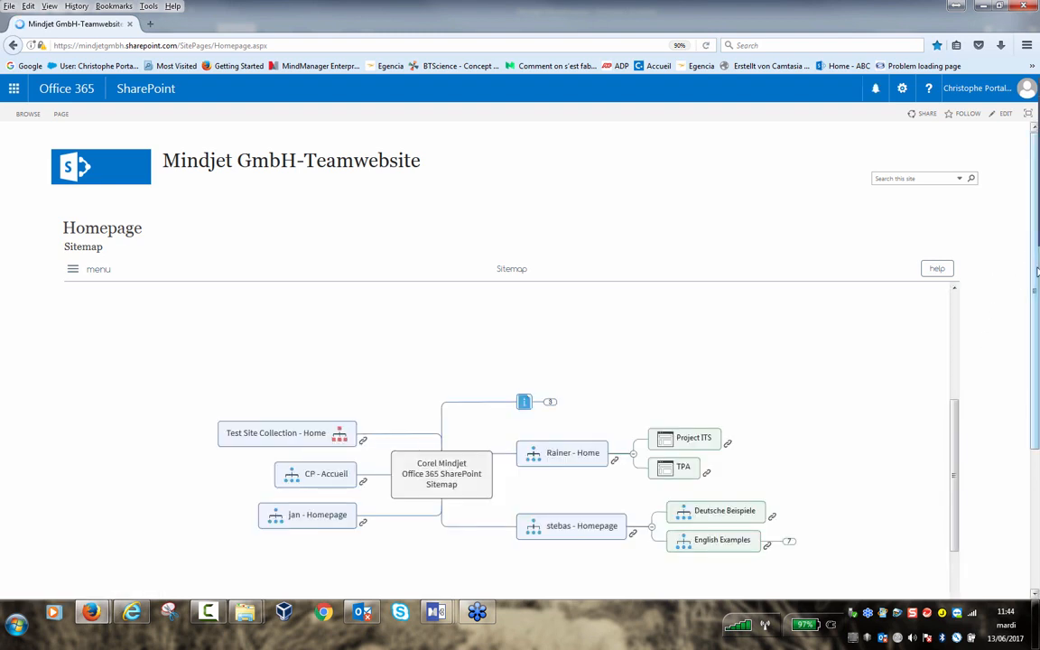
scroll(1037, 271, "down", 2)
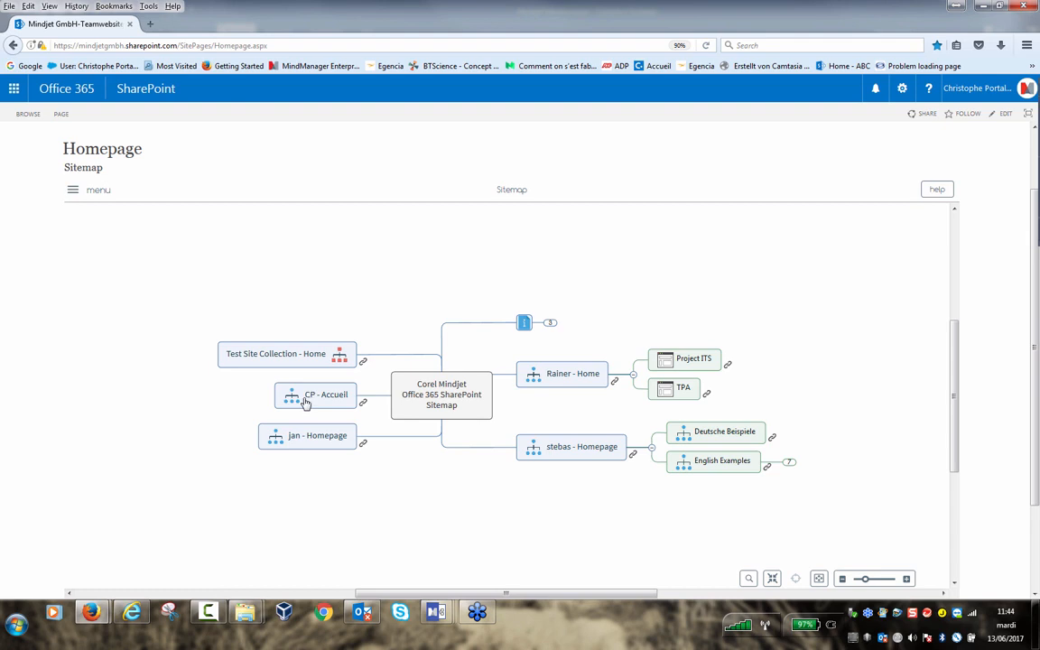
left_click(364, 406)
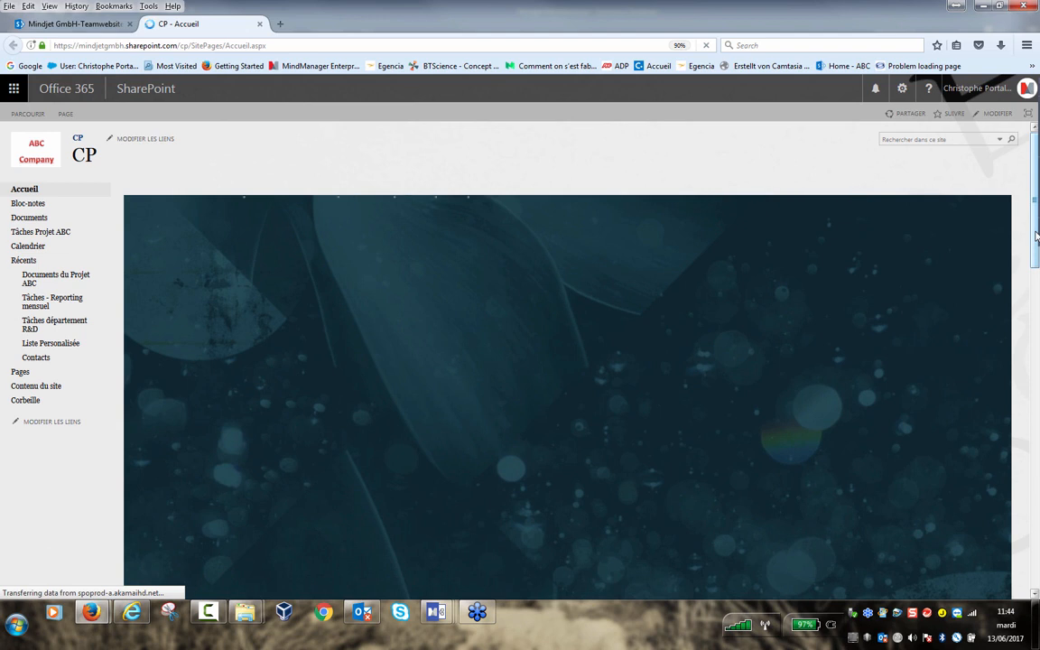
- Open Scenarios (2) from the CP site's document list, and collapse and re-expand the JKL branch
left_click_drag(1037, 237, 1036, 543)
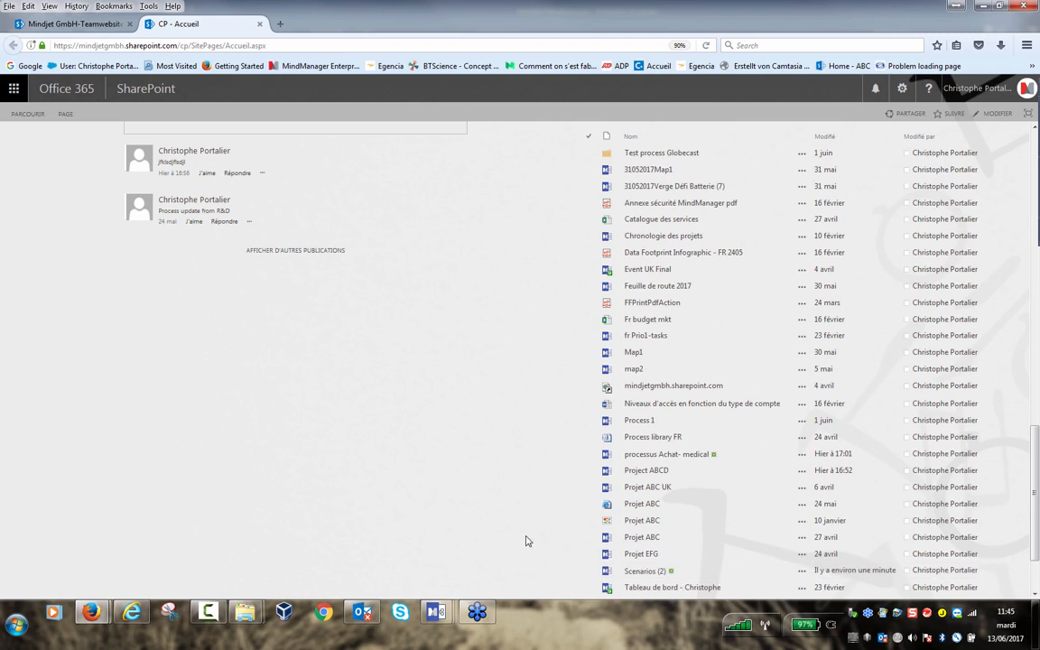
left_click(645, 574)
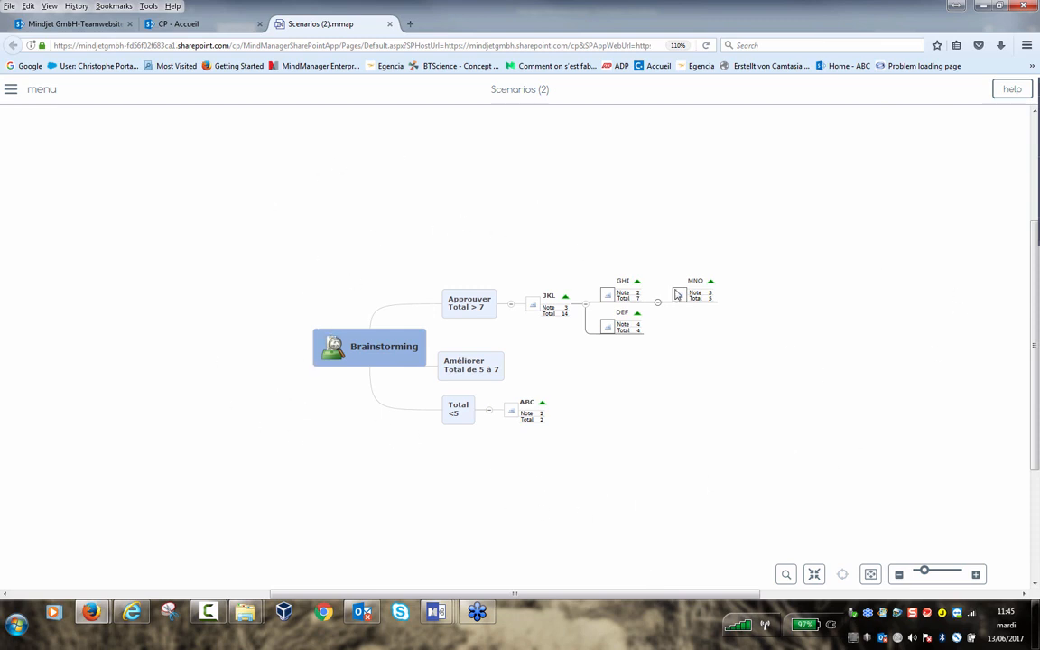
left_click(584, 305)
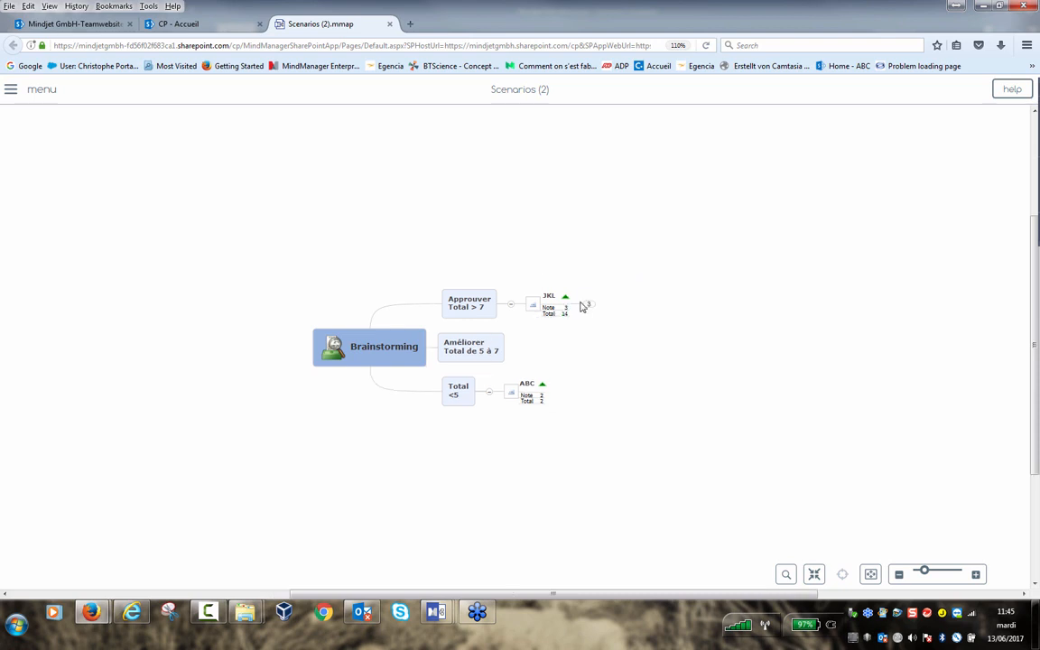
left_click(588, 306)
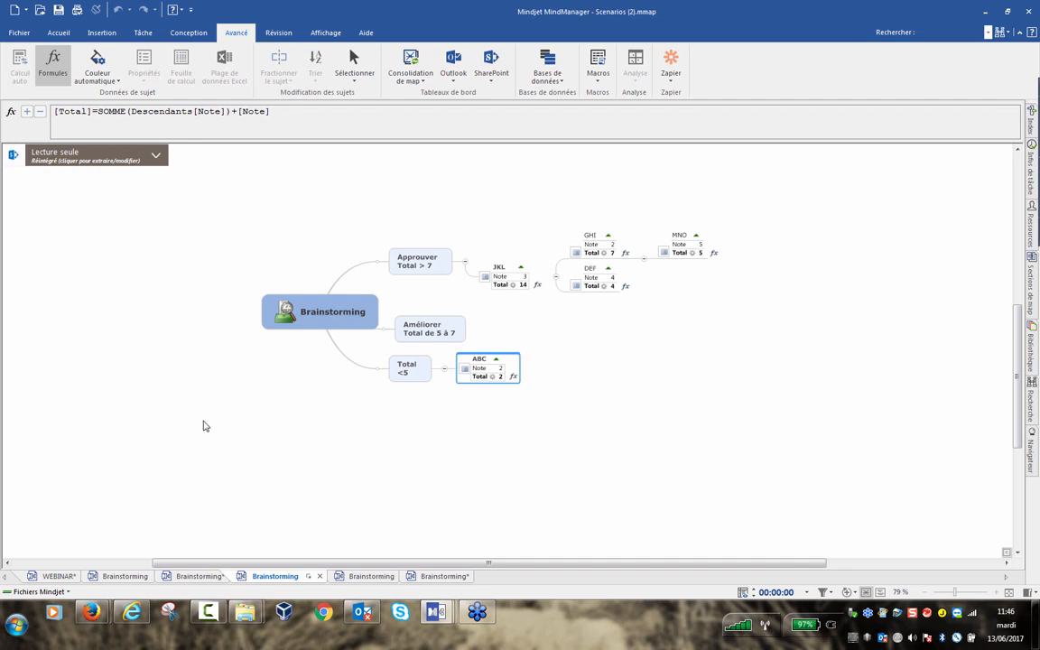
- Show the WEBINAR map in MindManager and view its Démo, Questions and Contact branches
left_click(70, 576)
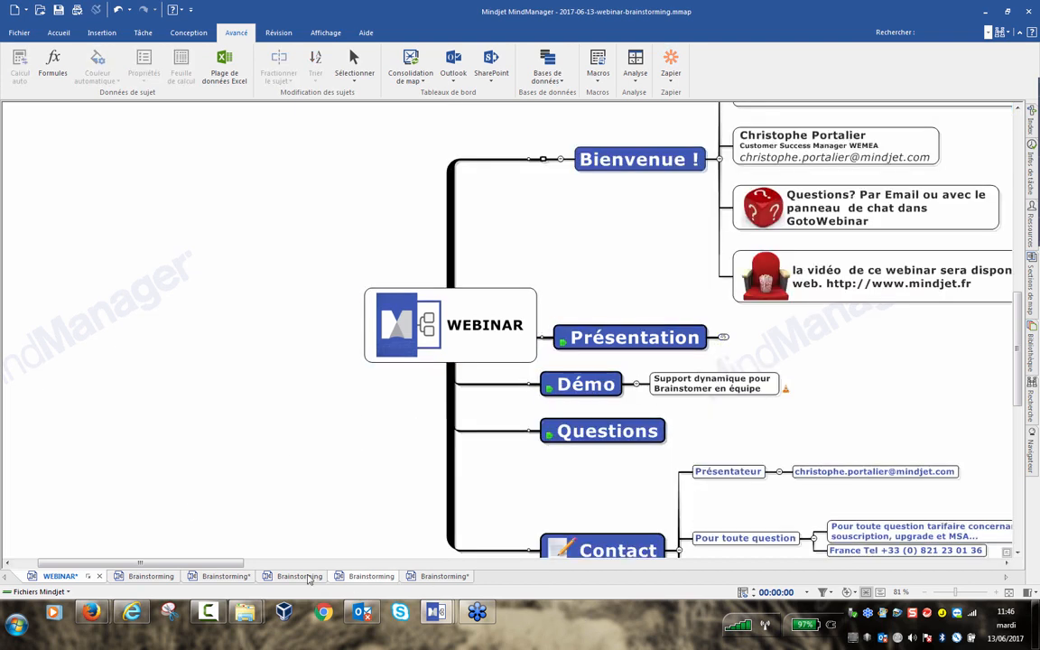
left_click_drag(219, 567, 299, 566)
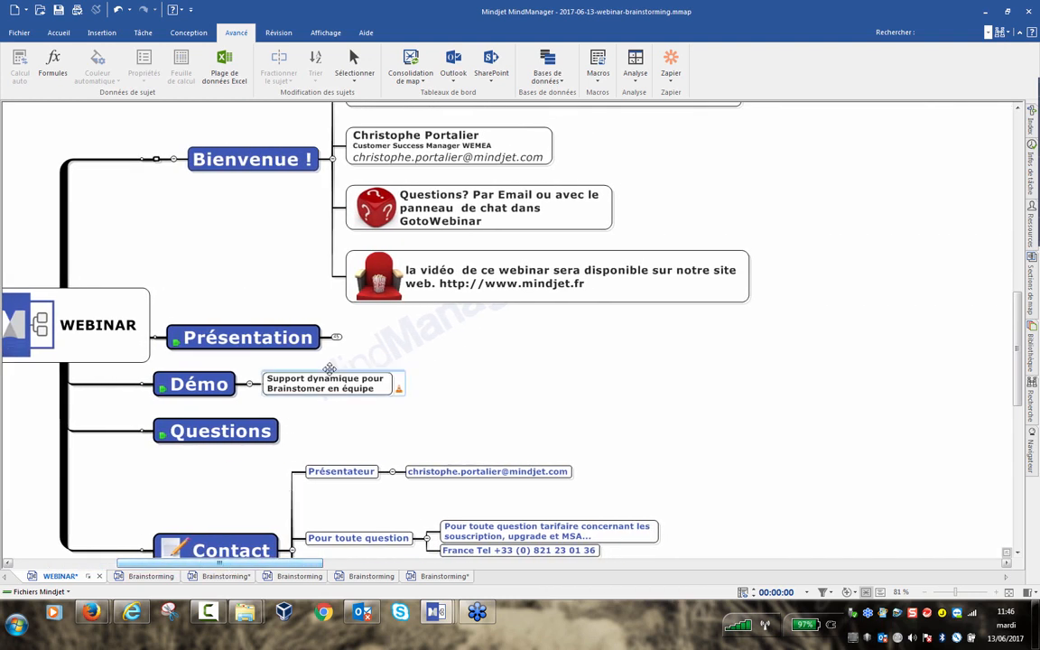
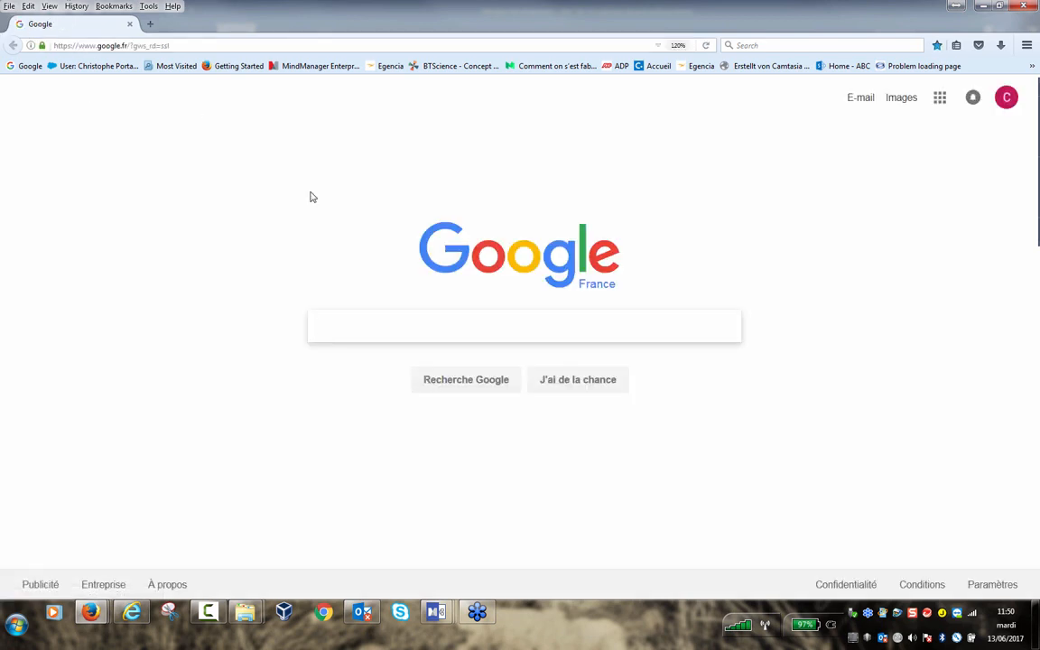
- Search Google for "maps for that" and open the Maps For That home page at its map search
left_click(323, 326)
type("map")
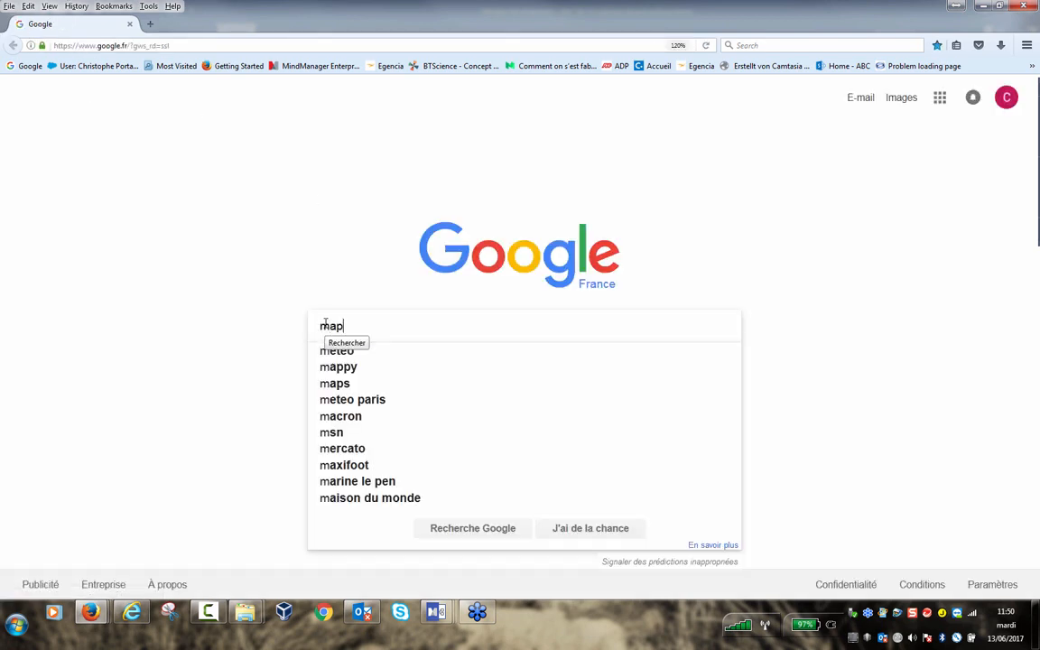
type("s for that")
key("Return")
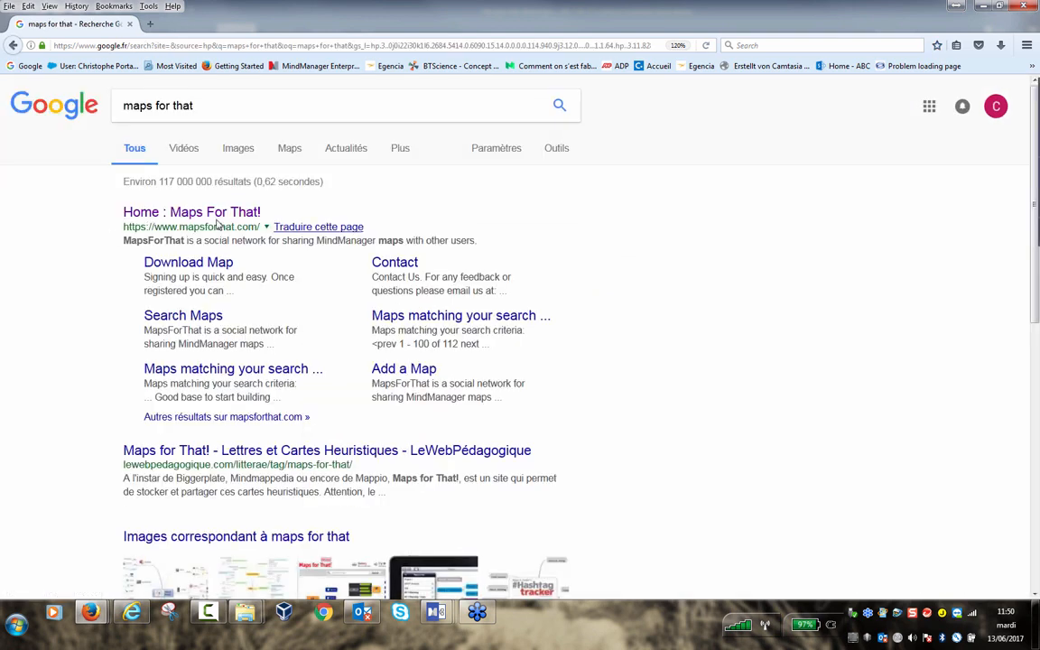
left_click(186, 217)
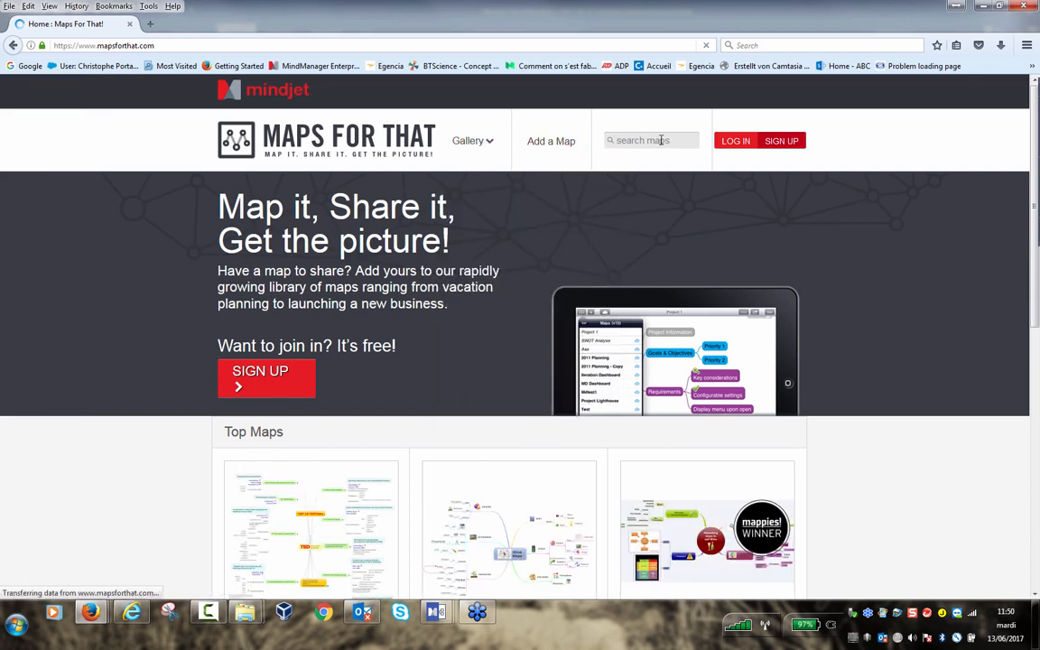
left_click(662, 140)
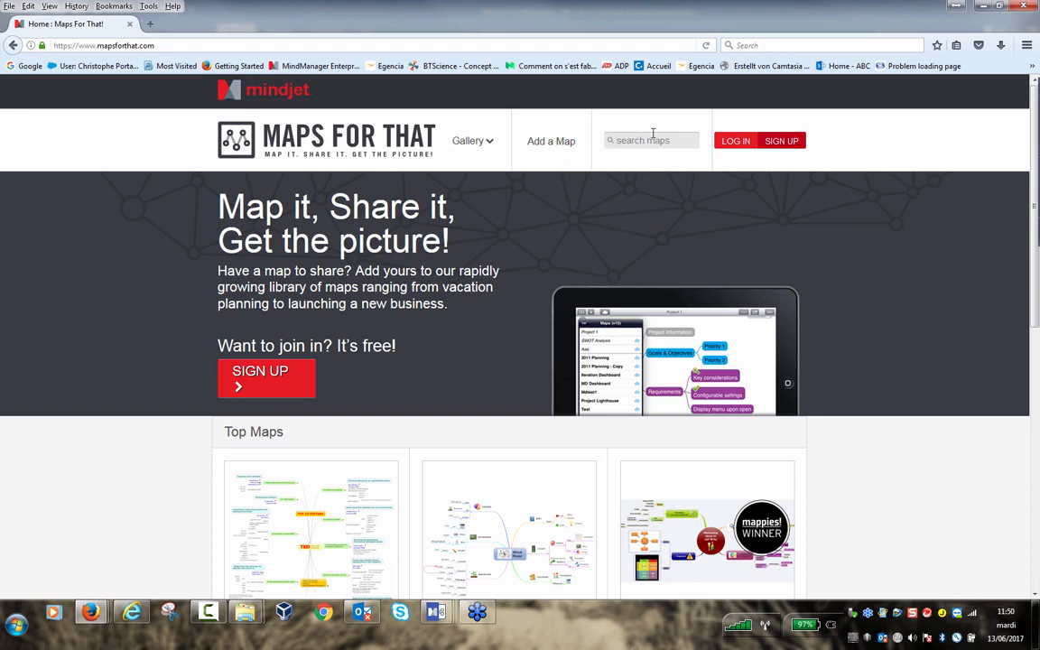
- Switch back to MindManager and bring up Map2 with the categorised ideas
mouse_move(494, 147)
left_click(362, 613)
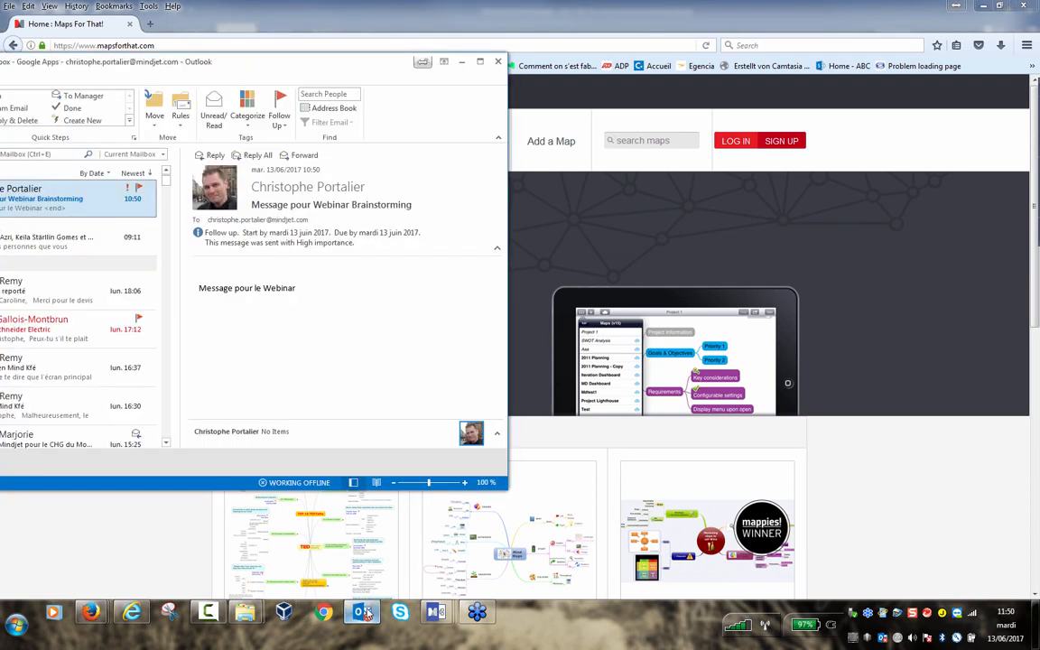
left_click(435, 613)
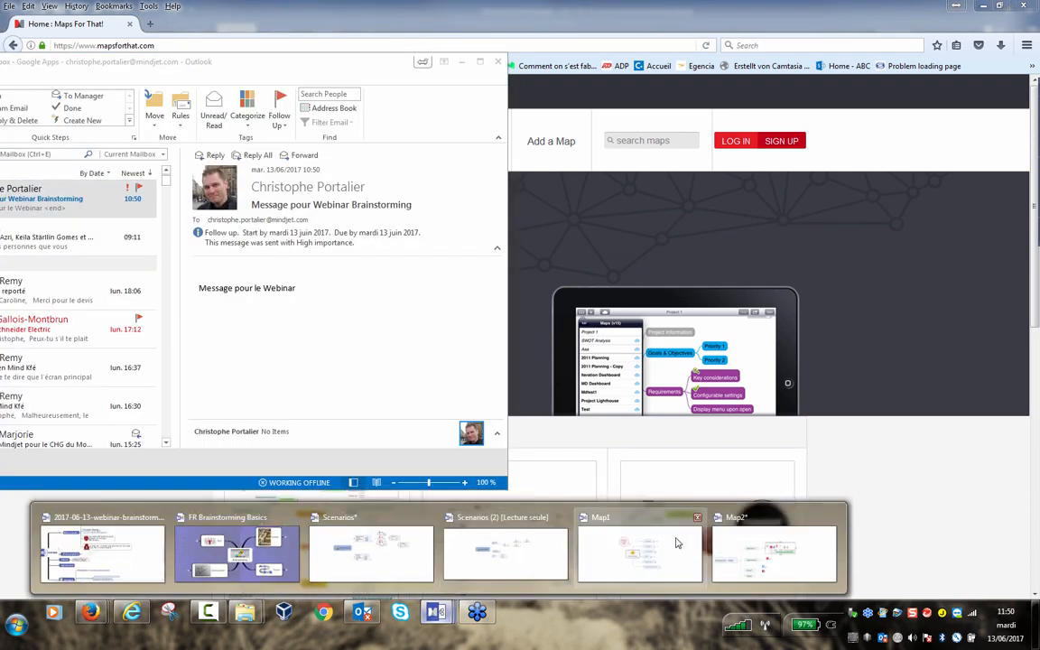
left_click(741, 553)
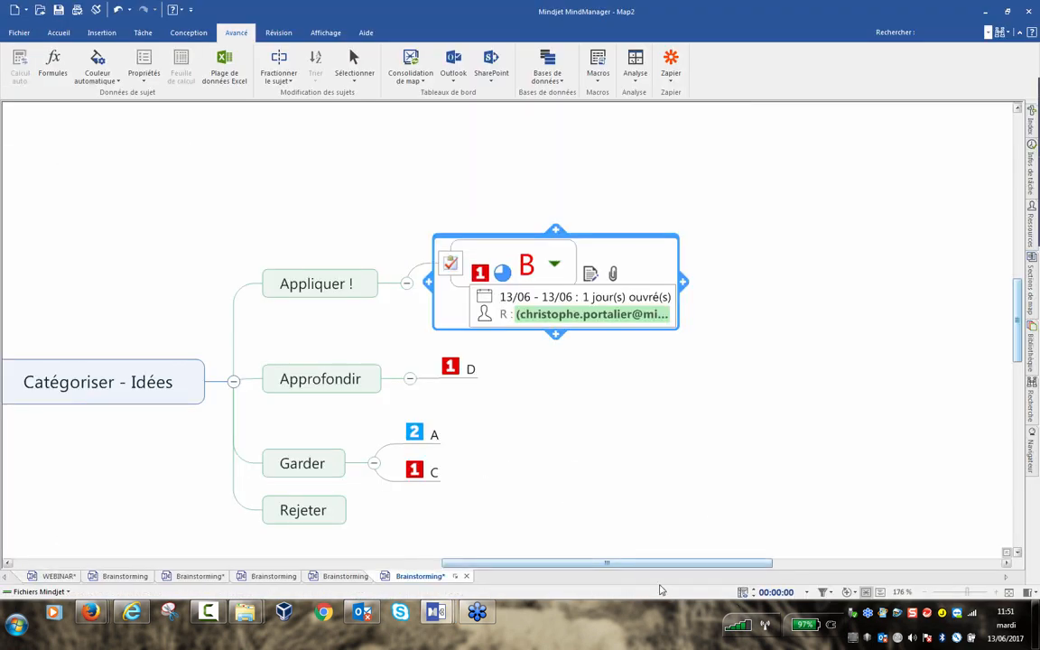
- Hide the Minuteur from the status bar and show it again
right_click(611, 592)
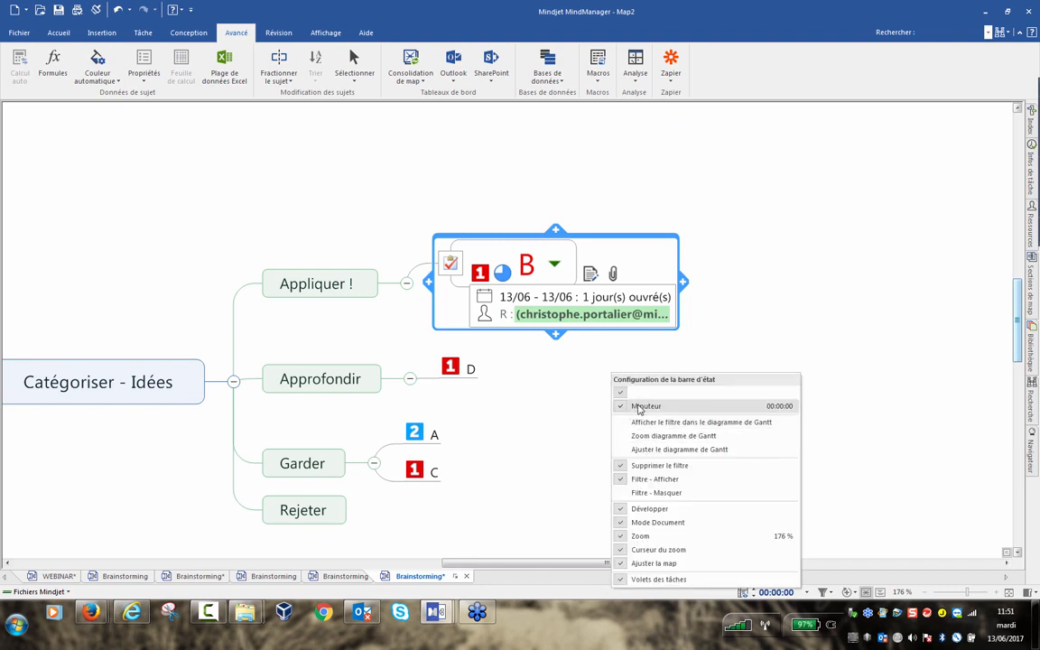
left_click(622, 406)
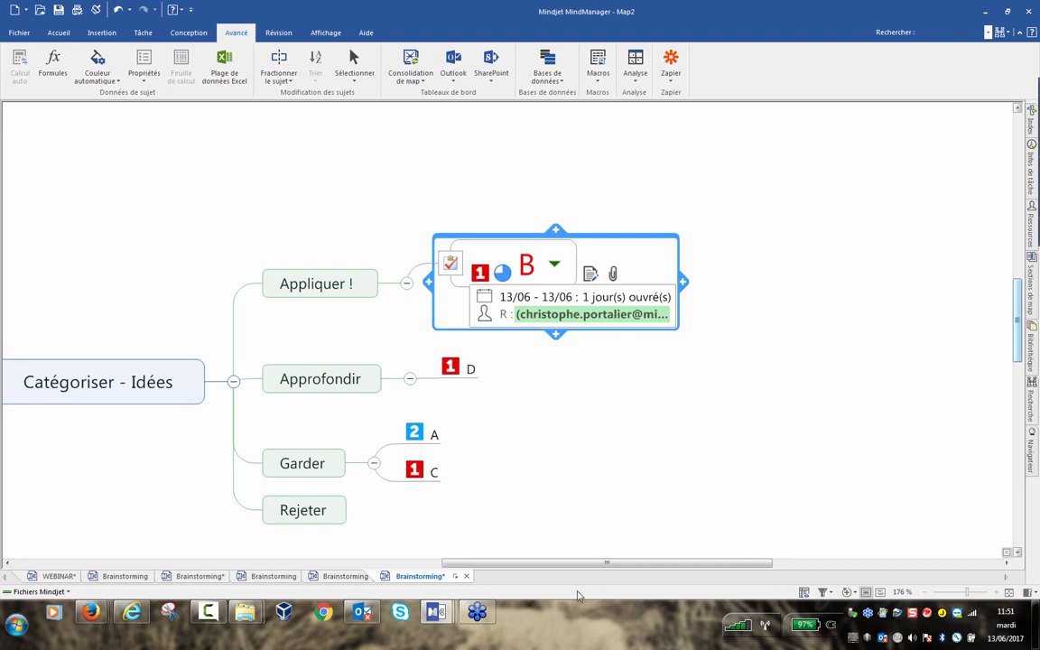
right_click(579, 593)
left_click(591, 412)
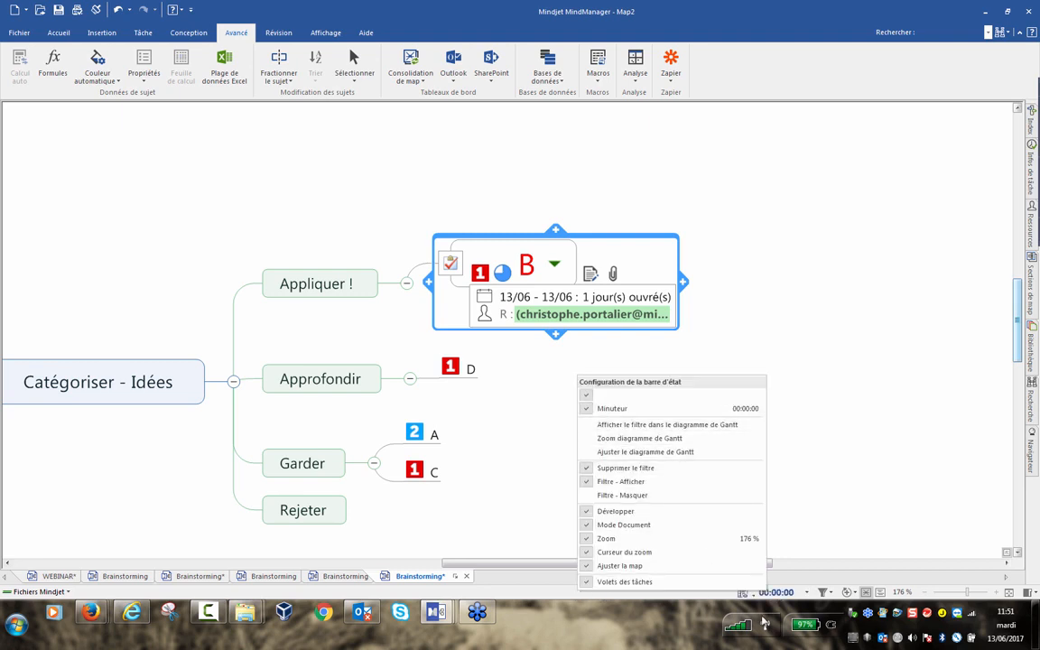
left_click(847, 475)
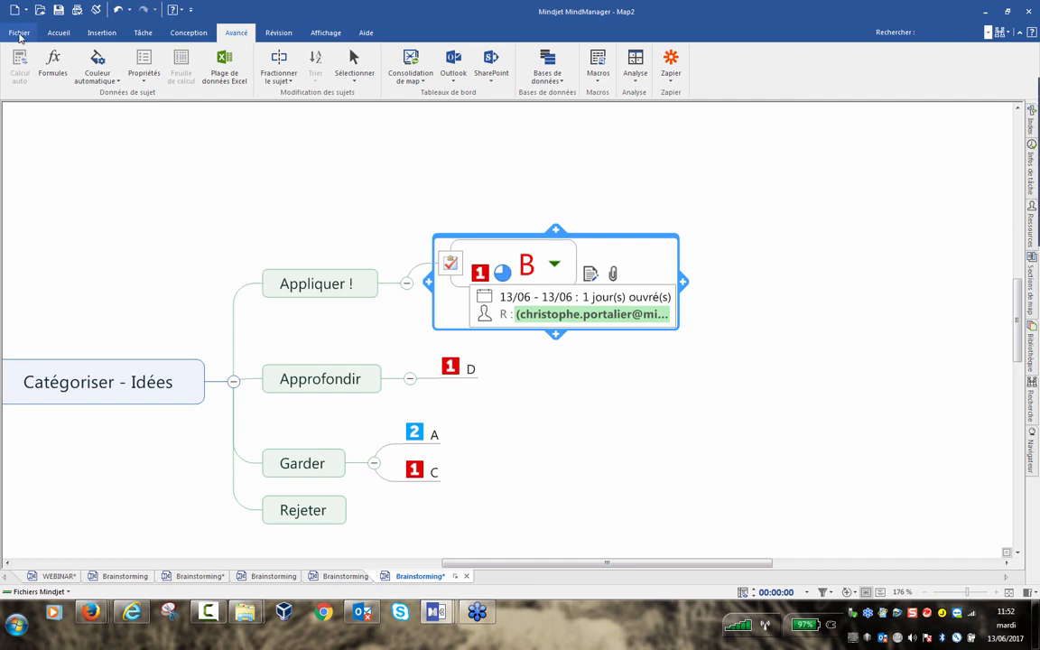
- Review the list of extensions in the MindManager options and close the options without changes
left_click(19, 33)
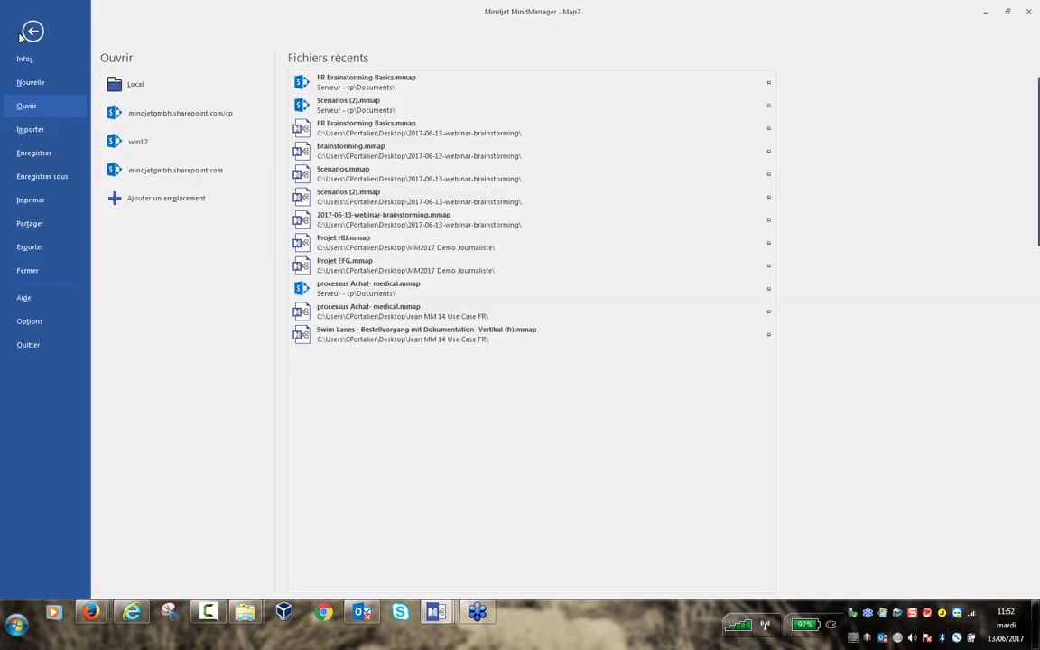
left_click(30, 320)
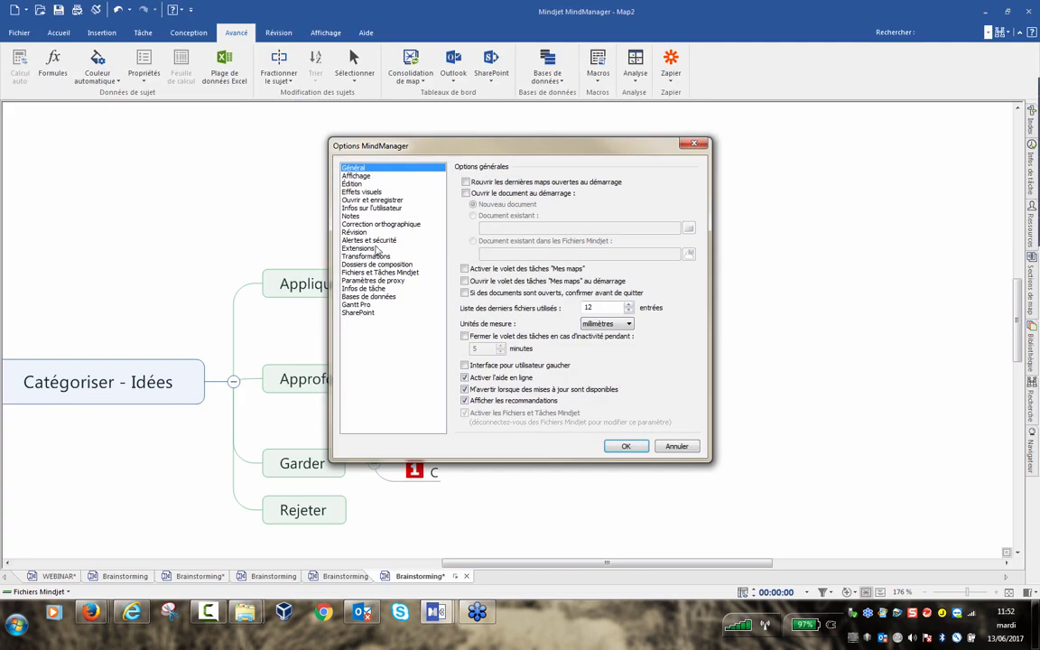
left_click(363, 249)
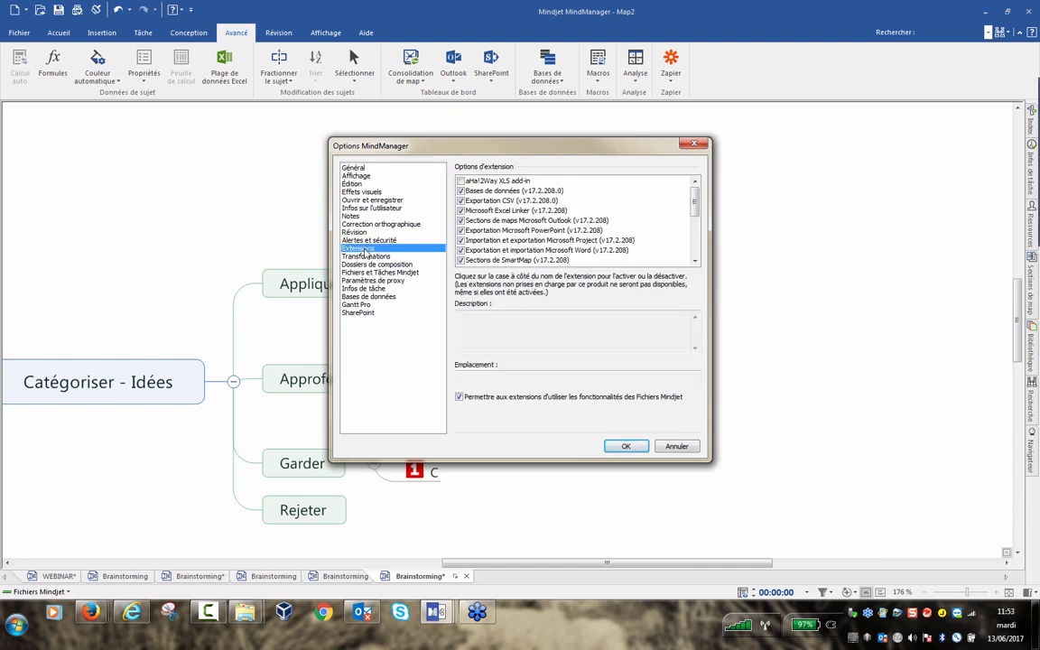
left_click_drag(697, 210, 696, 222)
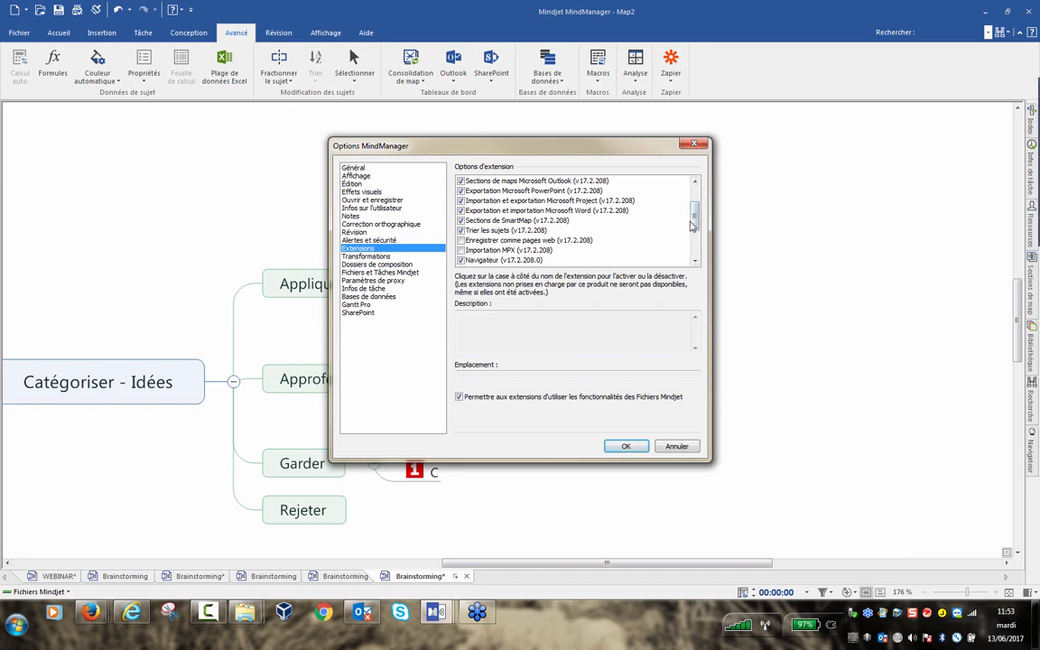
left_click_drag(698, 223, 698, 206)
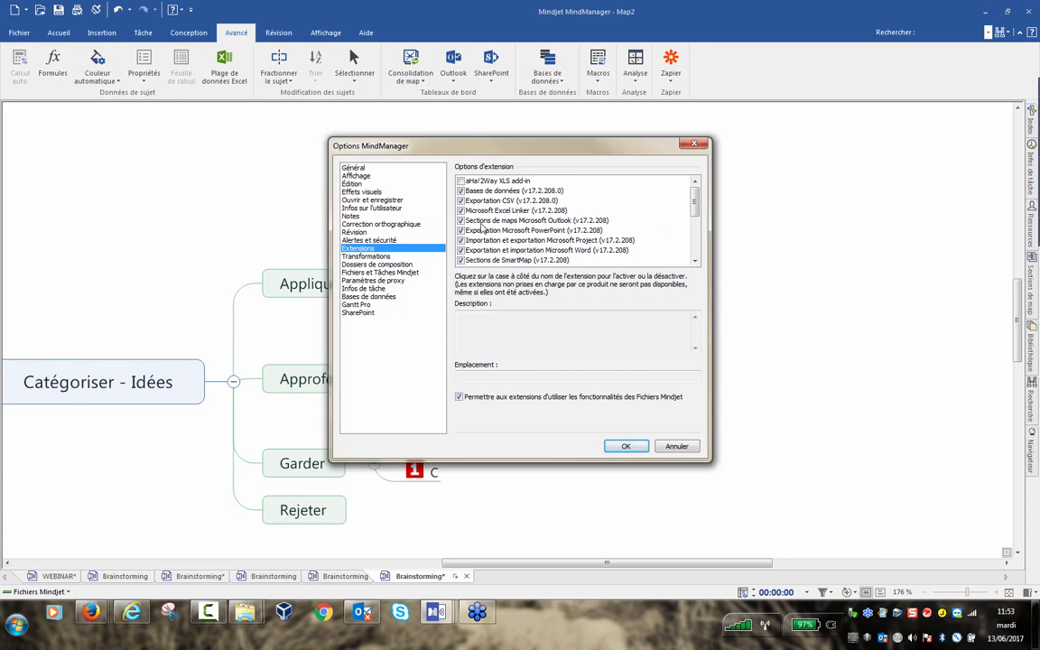
left_click_drag(696, 202, 695, 226)
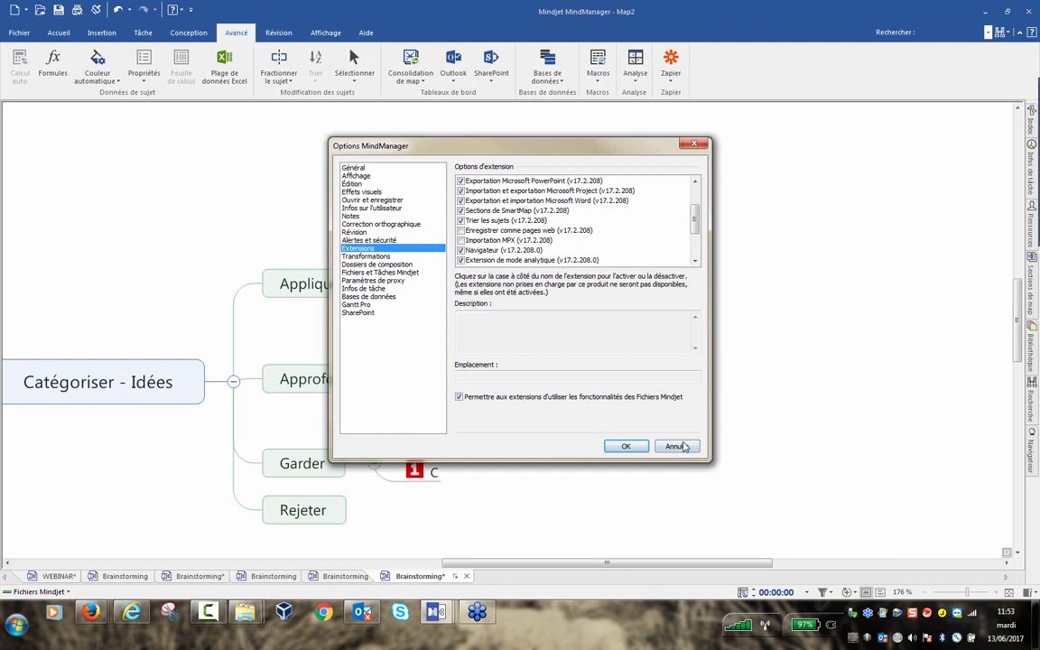
left_click(684, 445)
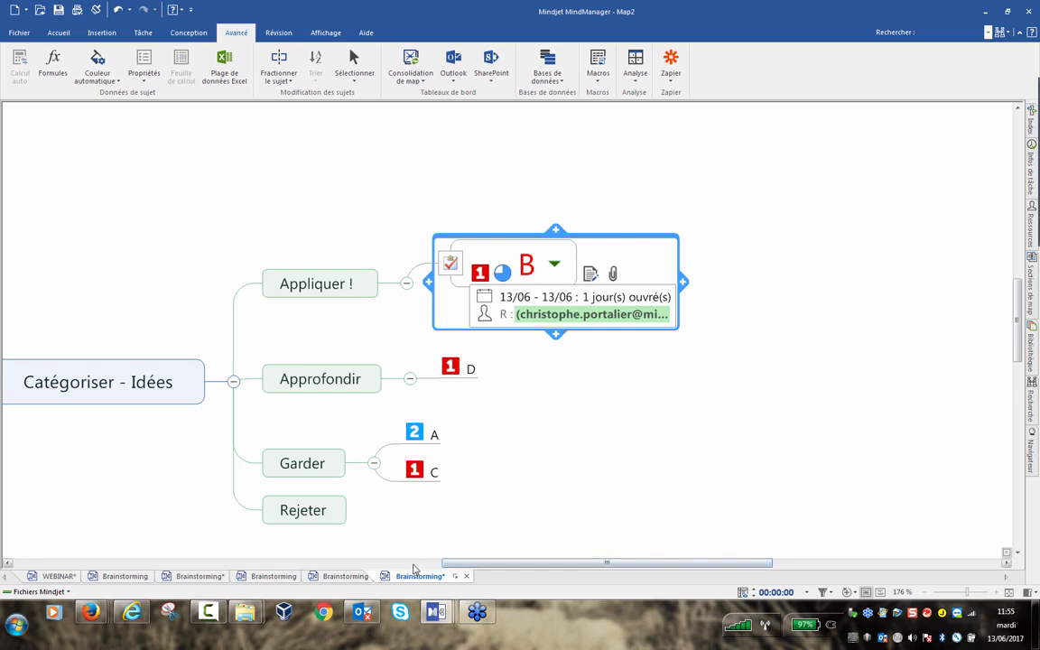
- Switch to the Firefox window showing the Scenarios (2) map from SharePoint
left_click(89, 613)
mouse_move(249, 542)
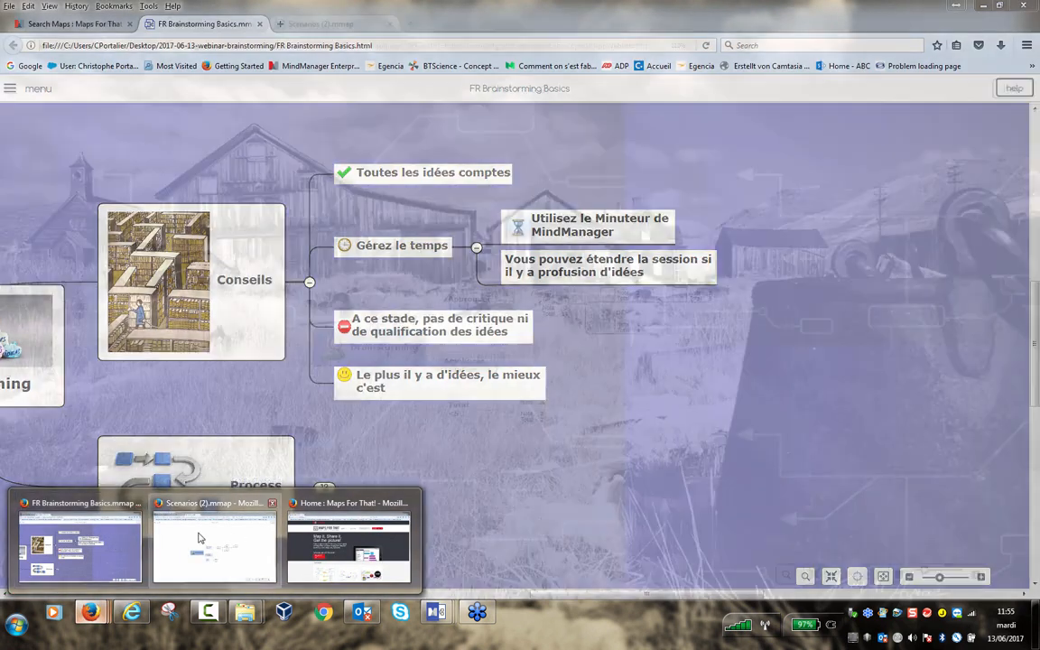
left_click(214, 539)
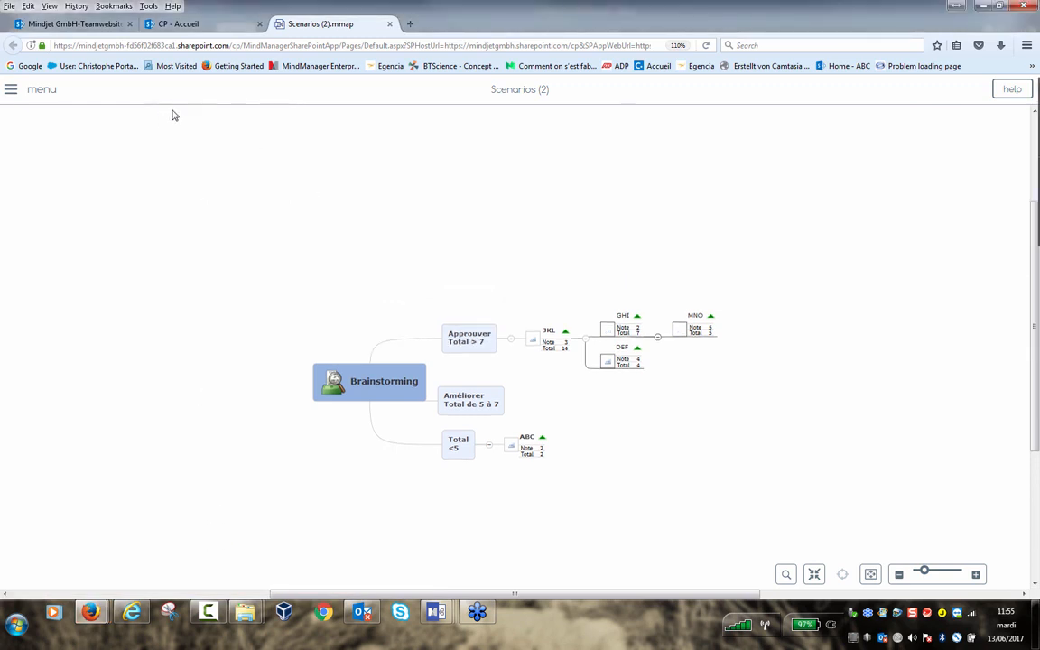
- Return to the CP - Accueil SharePoint page to show the document library that holds the shared maps
left_click(174, 25)
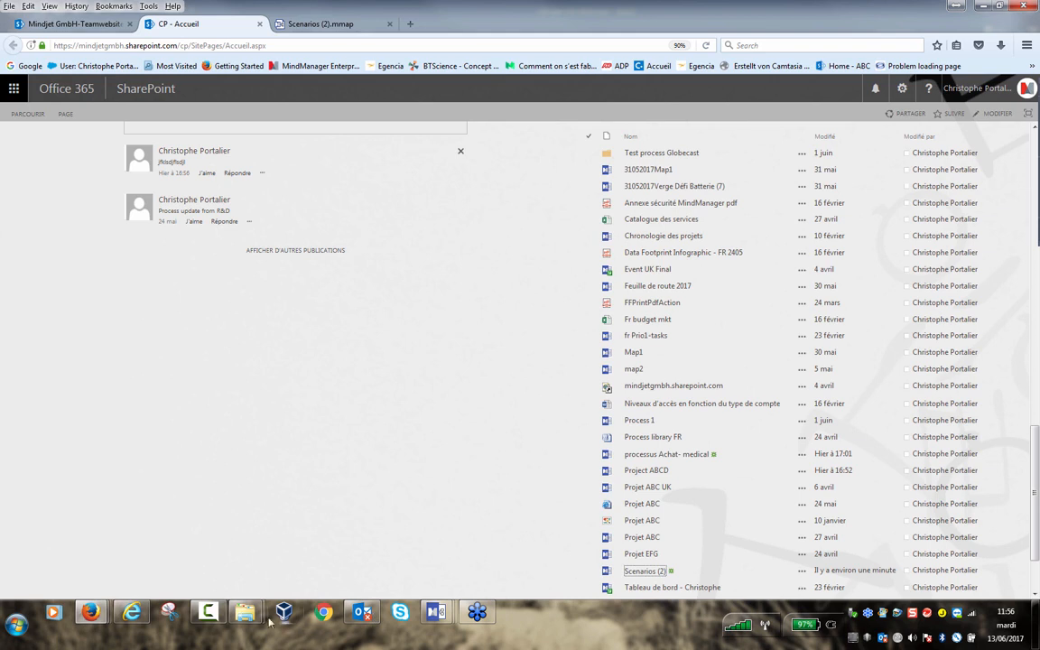
- Switch to the 2017-06-13-webinar-brainstorming map in MindManager and show the Contact branch enlarged, with its presenter, questions and support topics
mouse_move(436, 614)
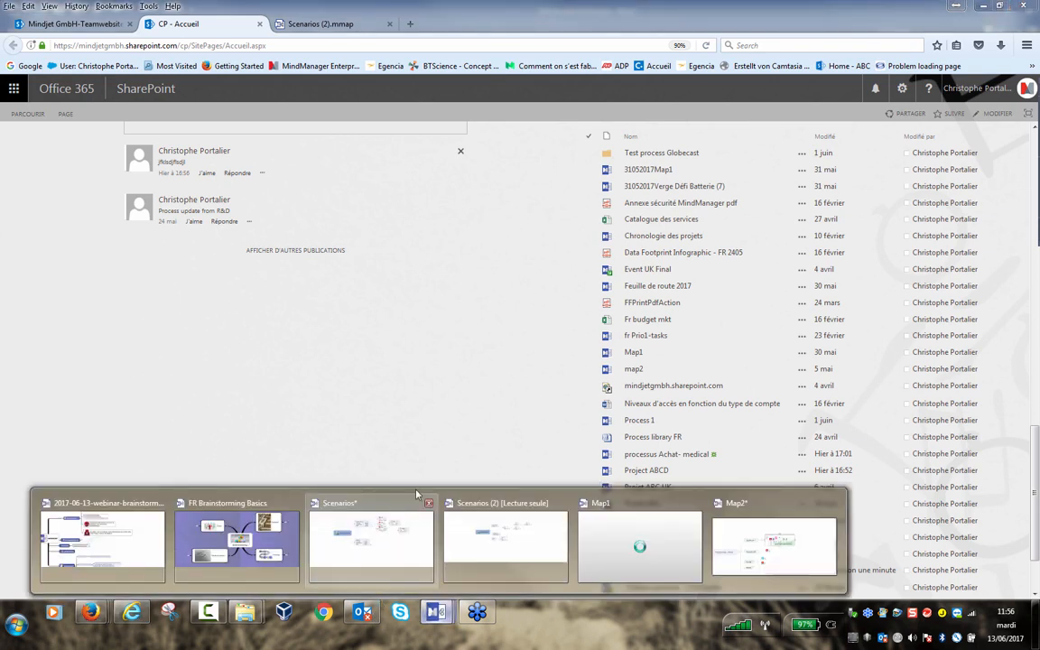
left_click(118, 499)
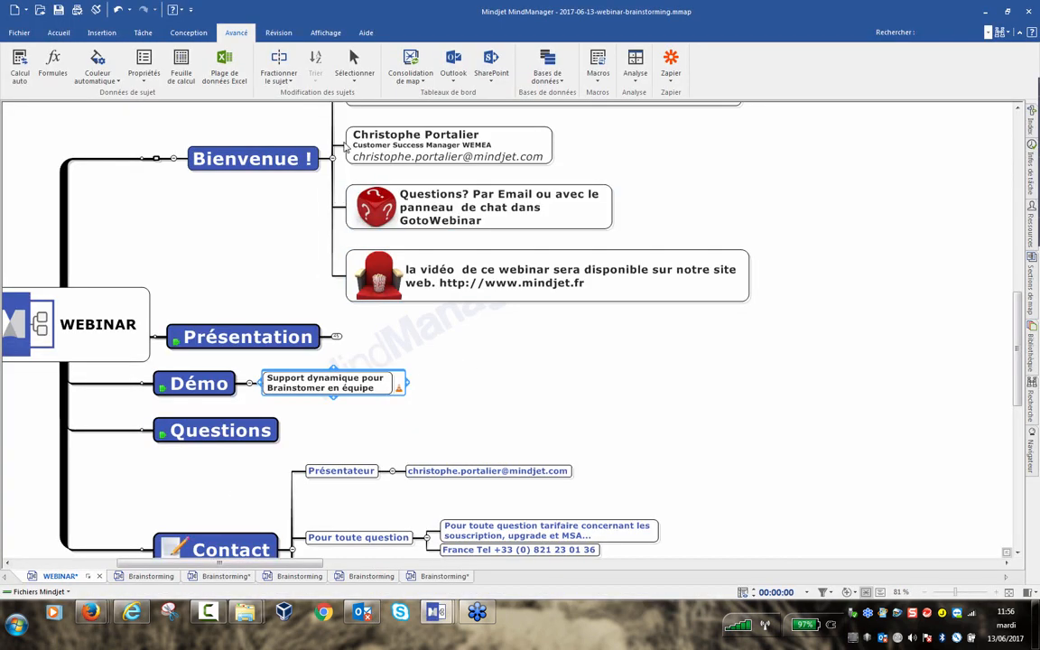
scroll(380, 265, "down", 3)
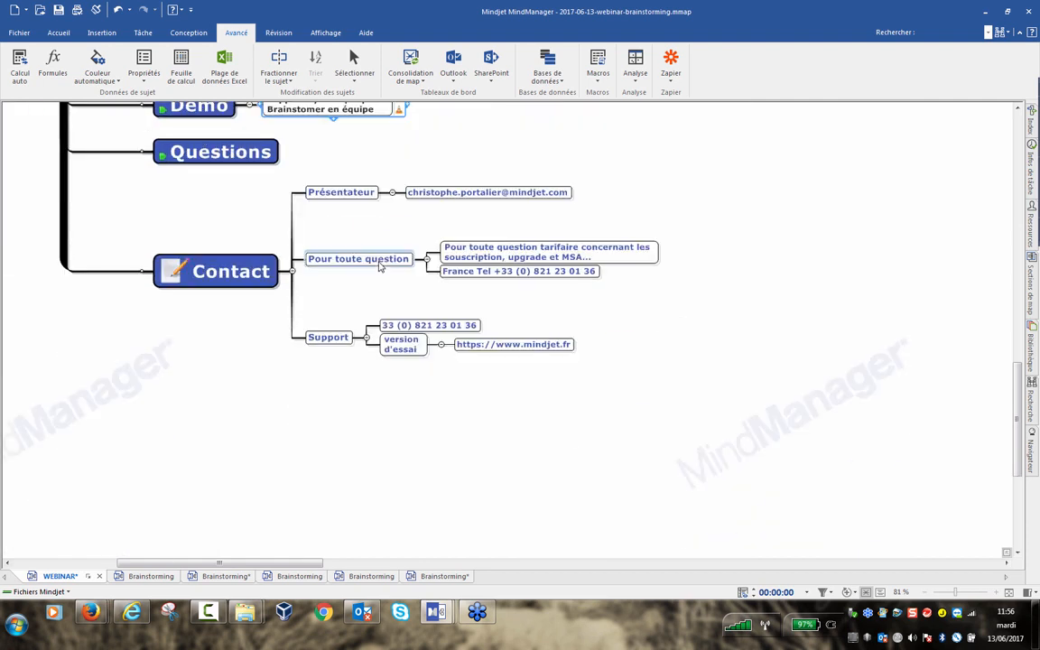
scroll(669, 342, "up", 3, "ctrl")
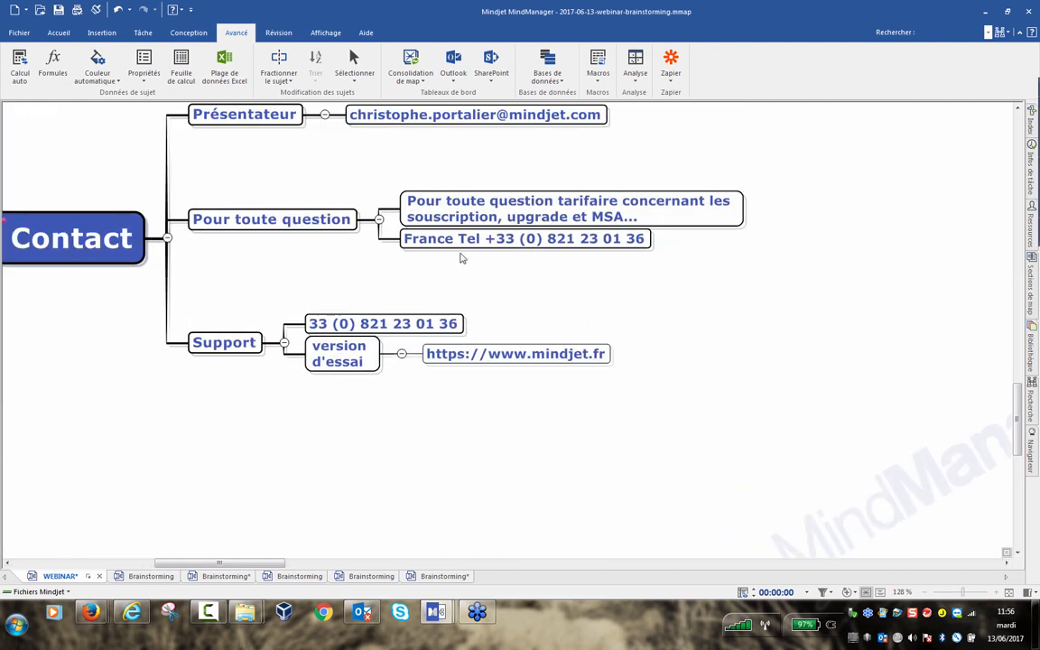
scroll(442, 244, "up", 1)
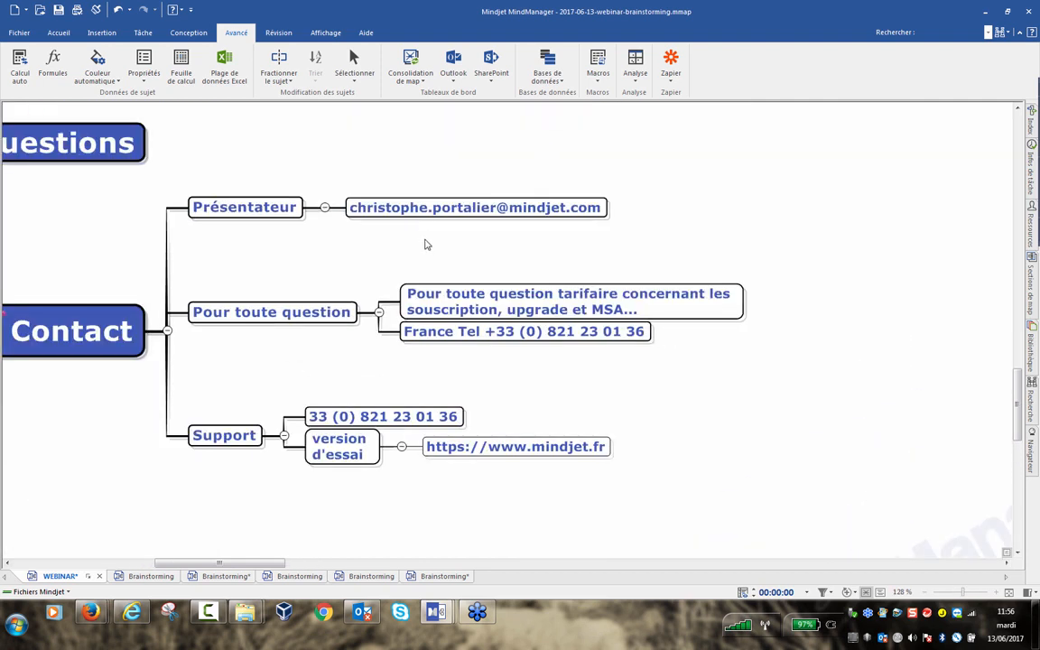
scroll(430, 247, "up", 2, "ctrl")
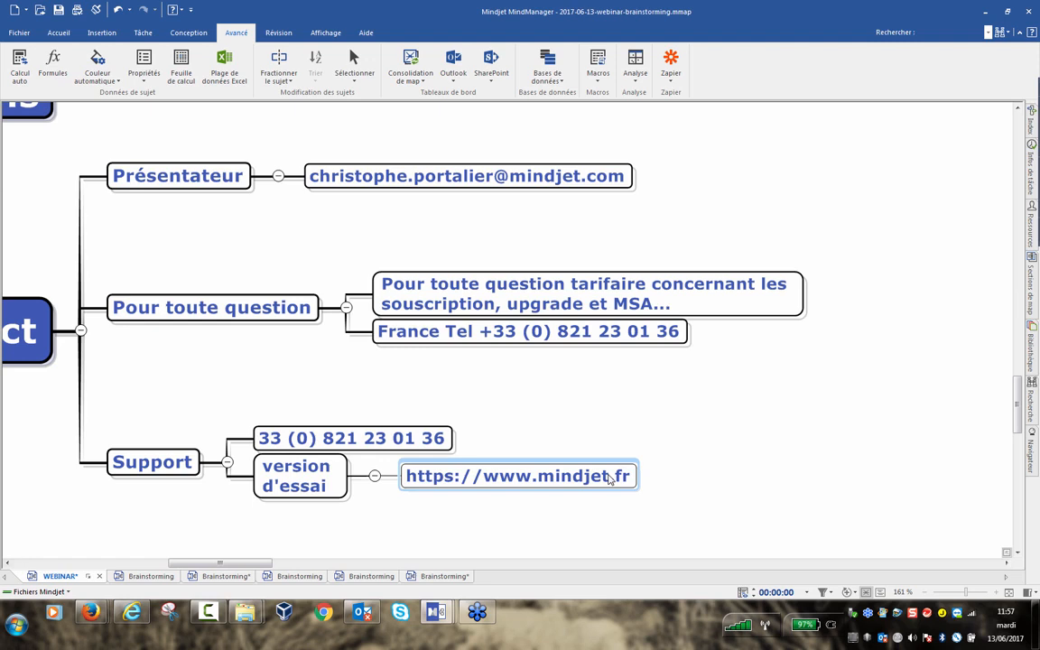
left_click(538, 331)
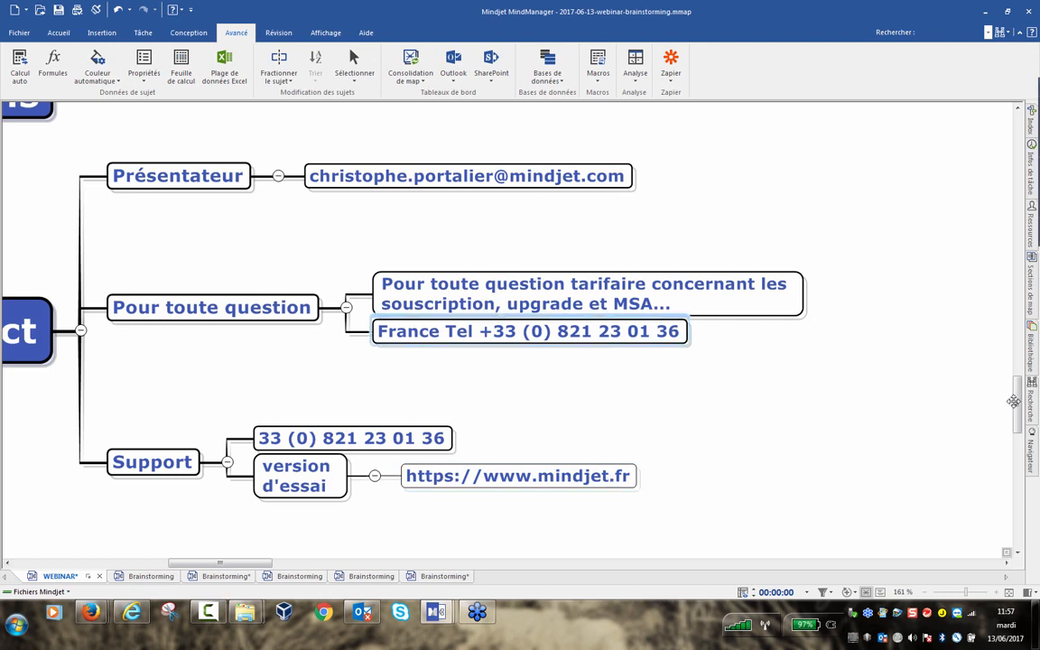